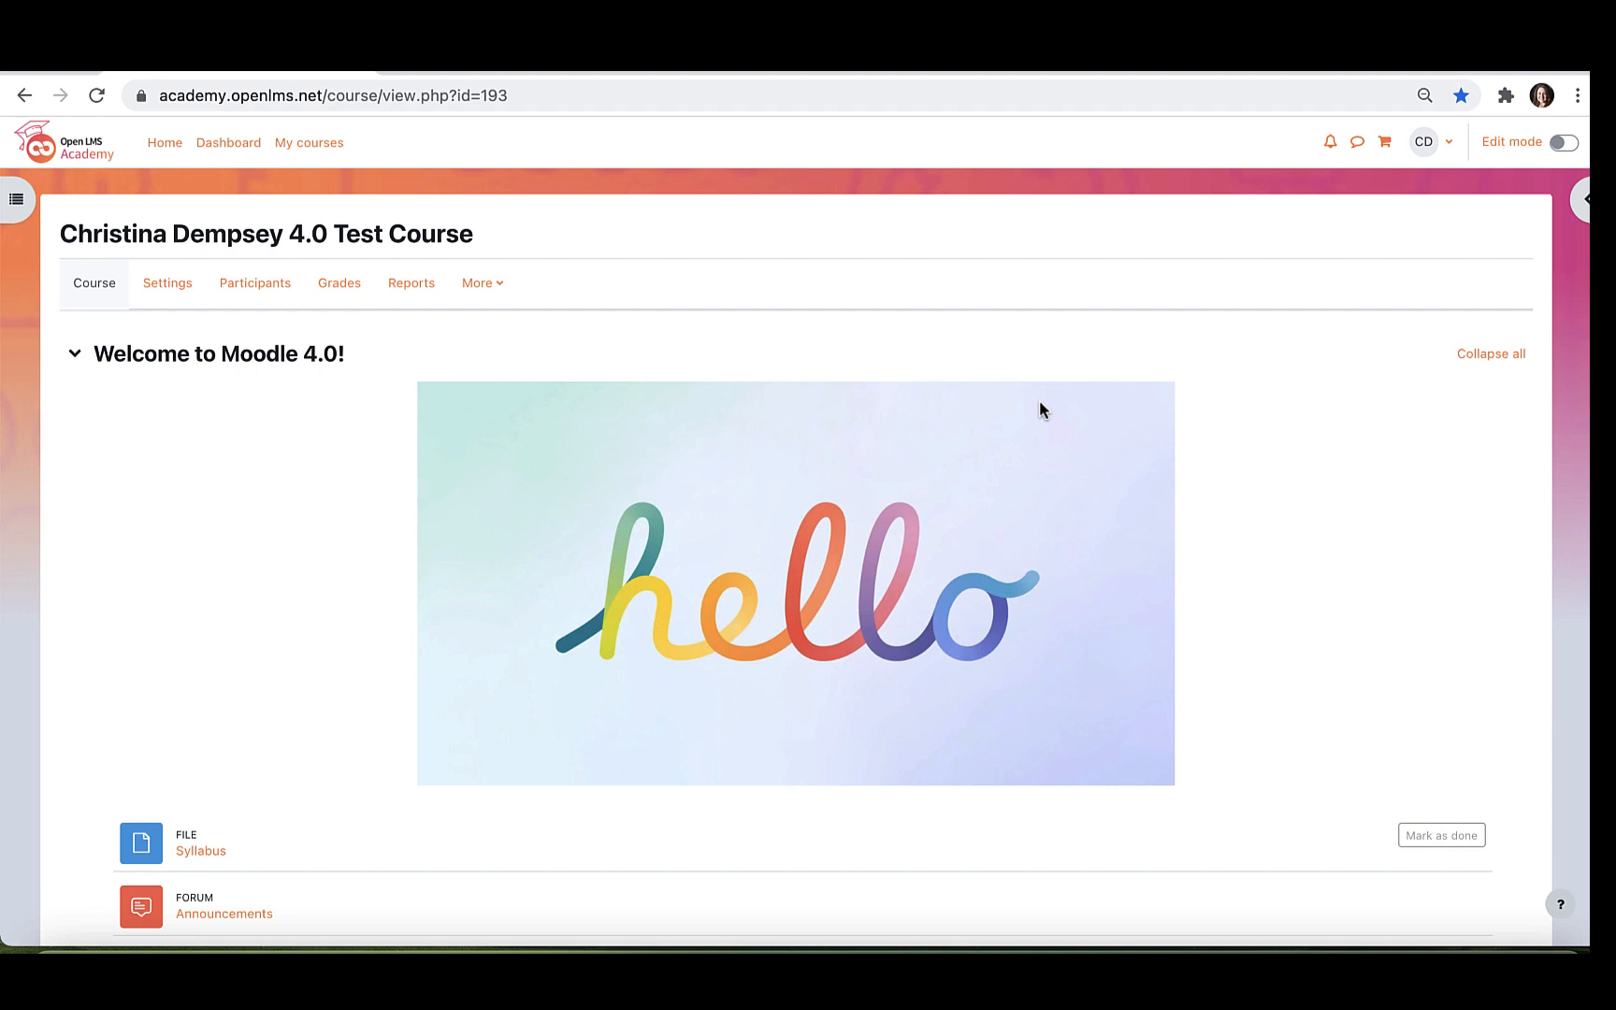
Turn on course editing and start adding a Forum activity to the Week 1: Basic Navigation section
{"action": "left_click", "coordinate": [1565, 144]}
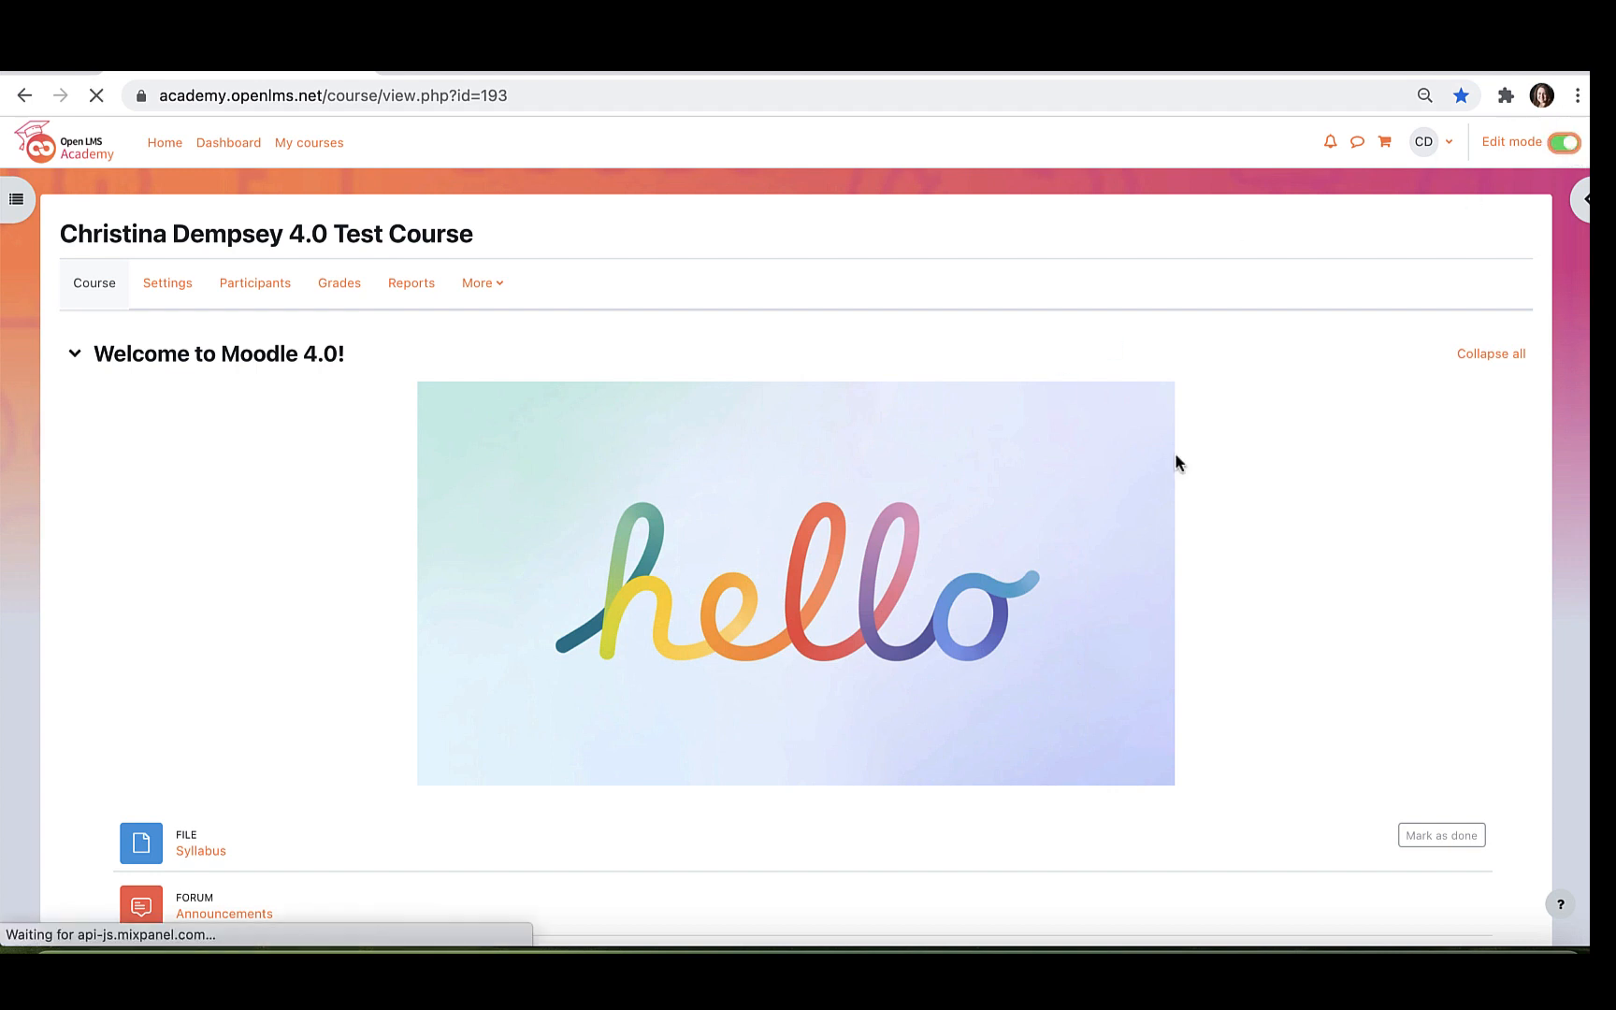
{"action": "scroll", "coordinate": [843, 625], "scroll_direction": "down", "scroll_amount": 5}
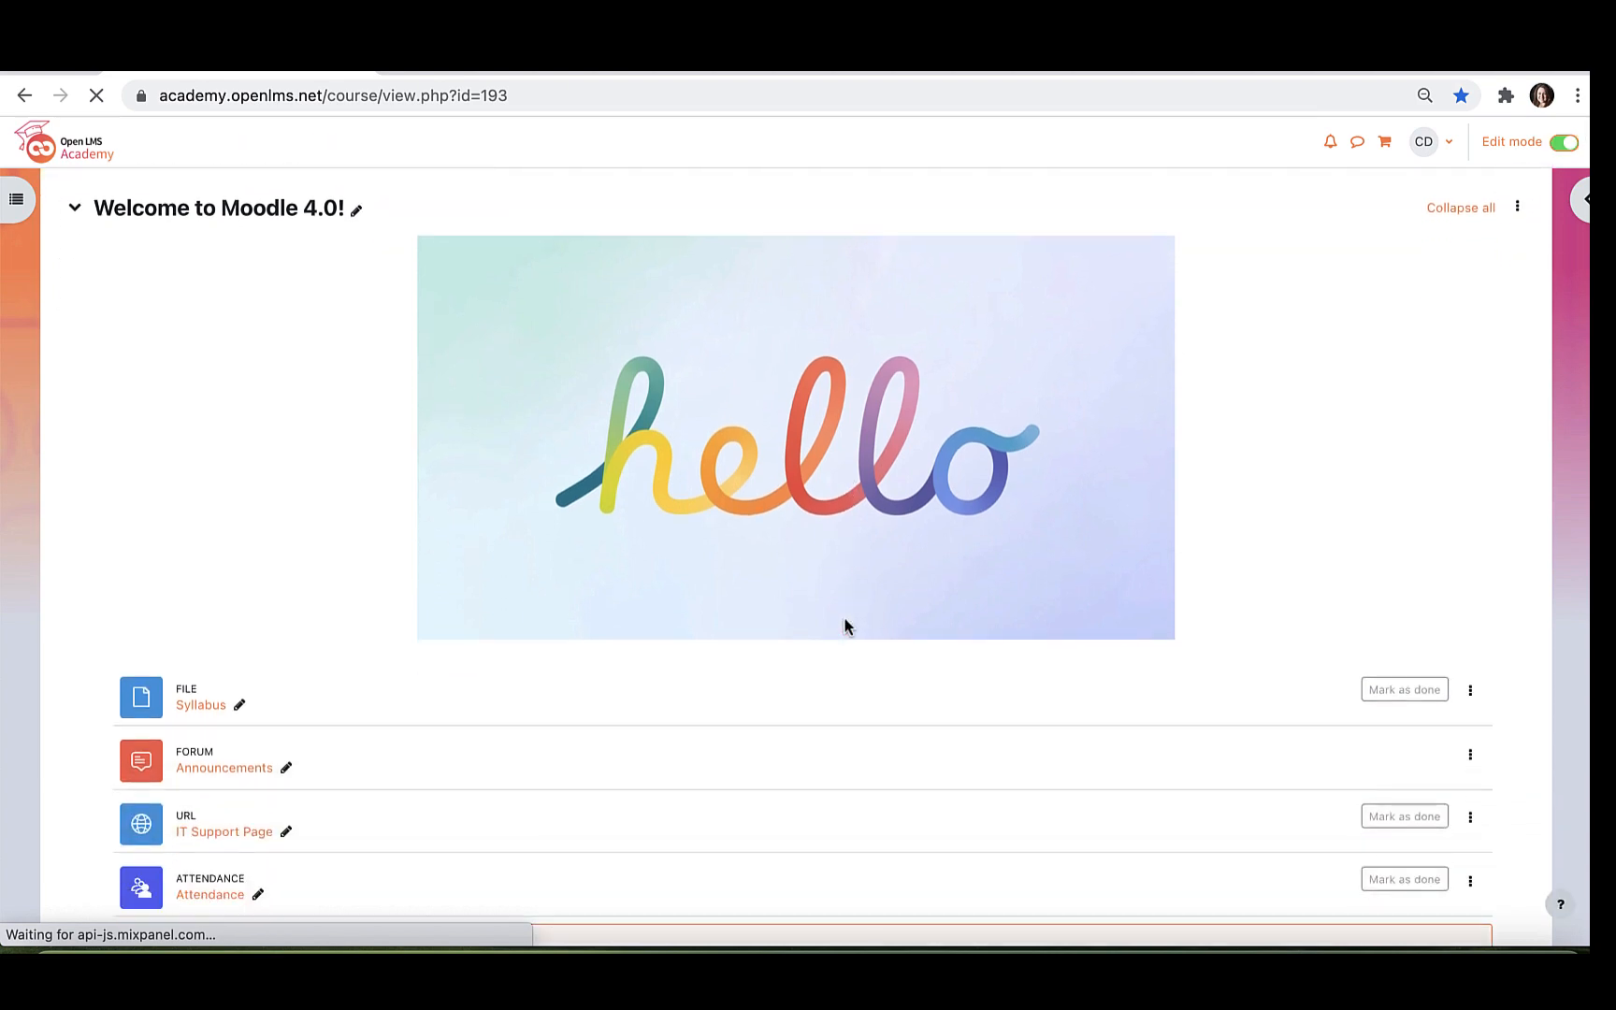
{"action": "scroll", "coordinate": [843, 625], "scroll_direction": "down", "scroll_amount": 6}
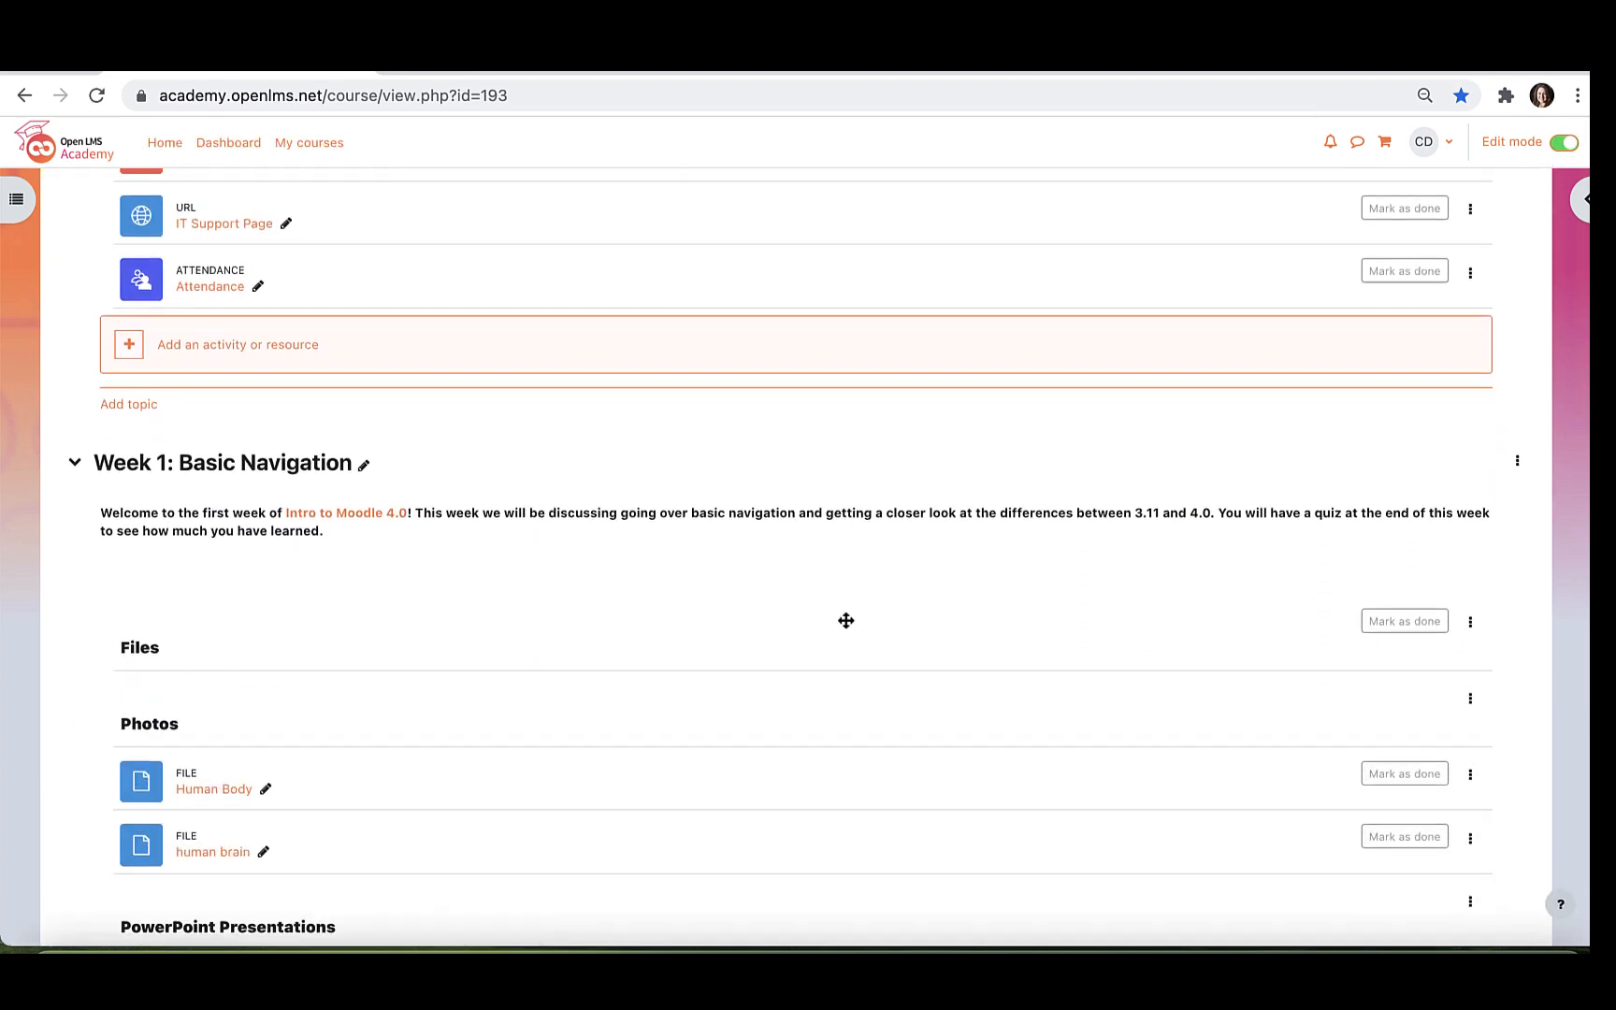
{"action": "scroll", "coordinate": [845, 620], "scroll_direction": "down", "scroll_amount": 4}
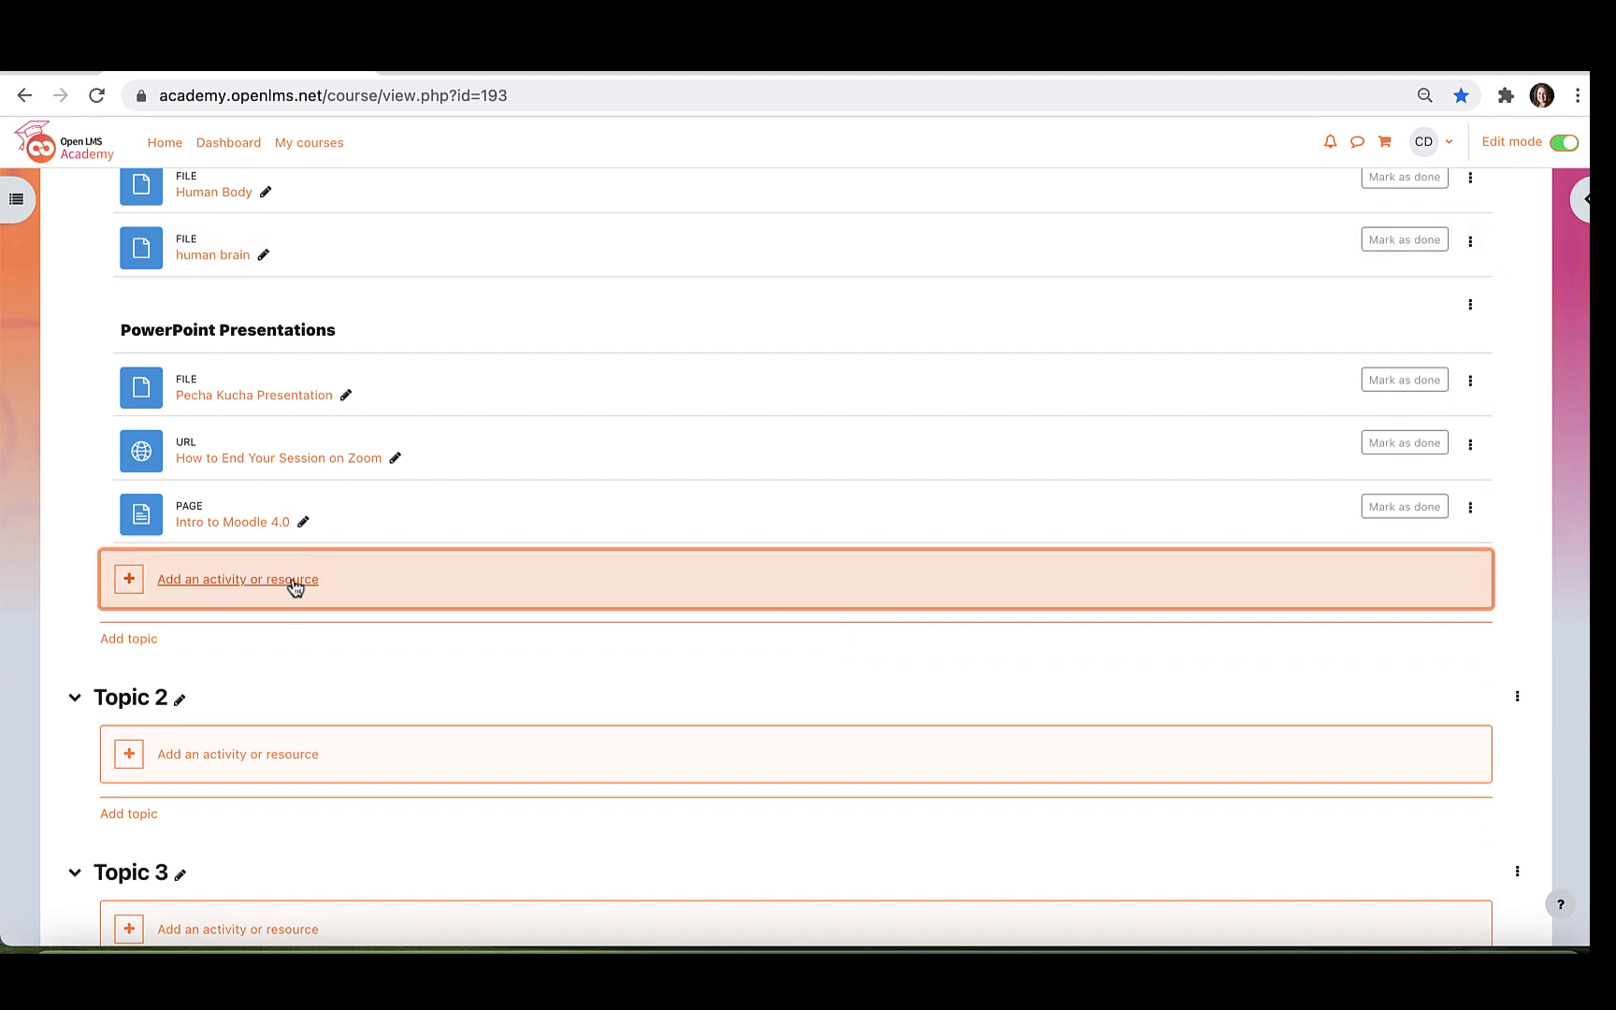
{"action": "left_click", "coordinate": [293, 582]}
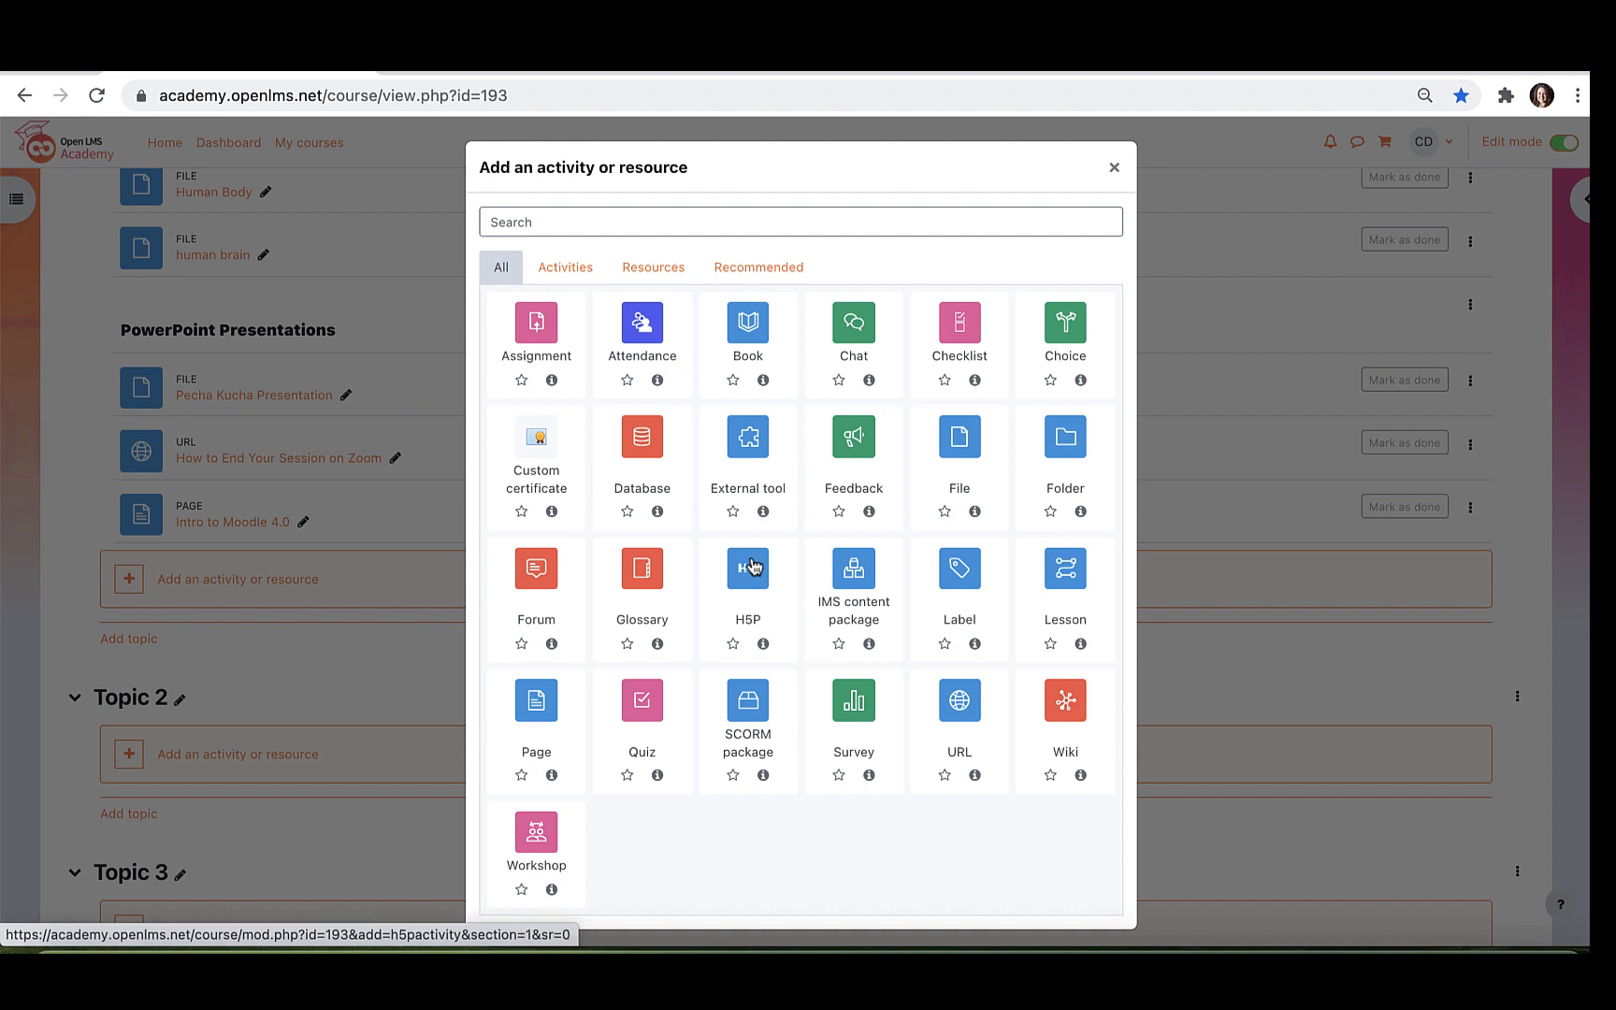
{"action": "left_click", "coordinate": [539, 600]}
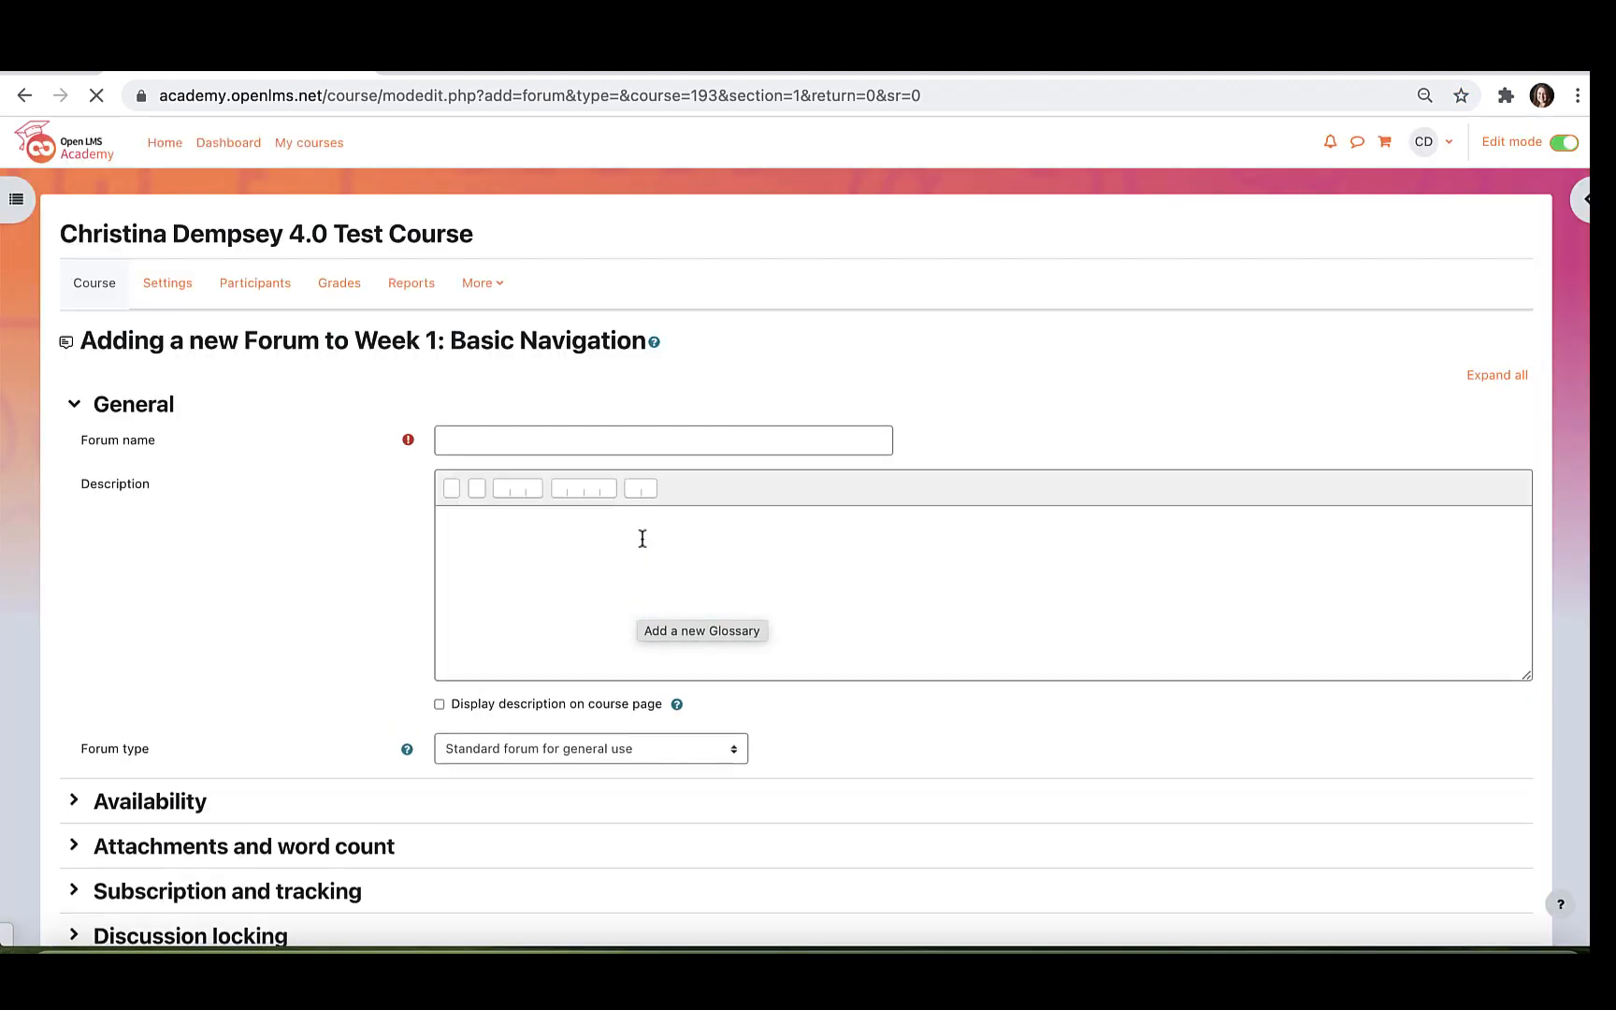
Name the forum "Favorite New Moodle Feature" and enter the description "What is your favorite feature that is new to Moodle 4.0?"
{"action": "left_click", "coordinate": [659, 437]}
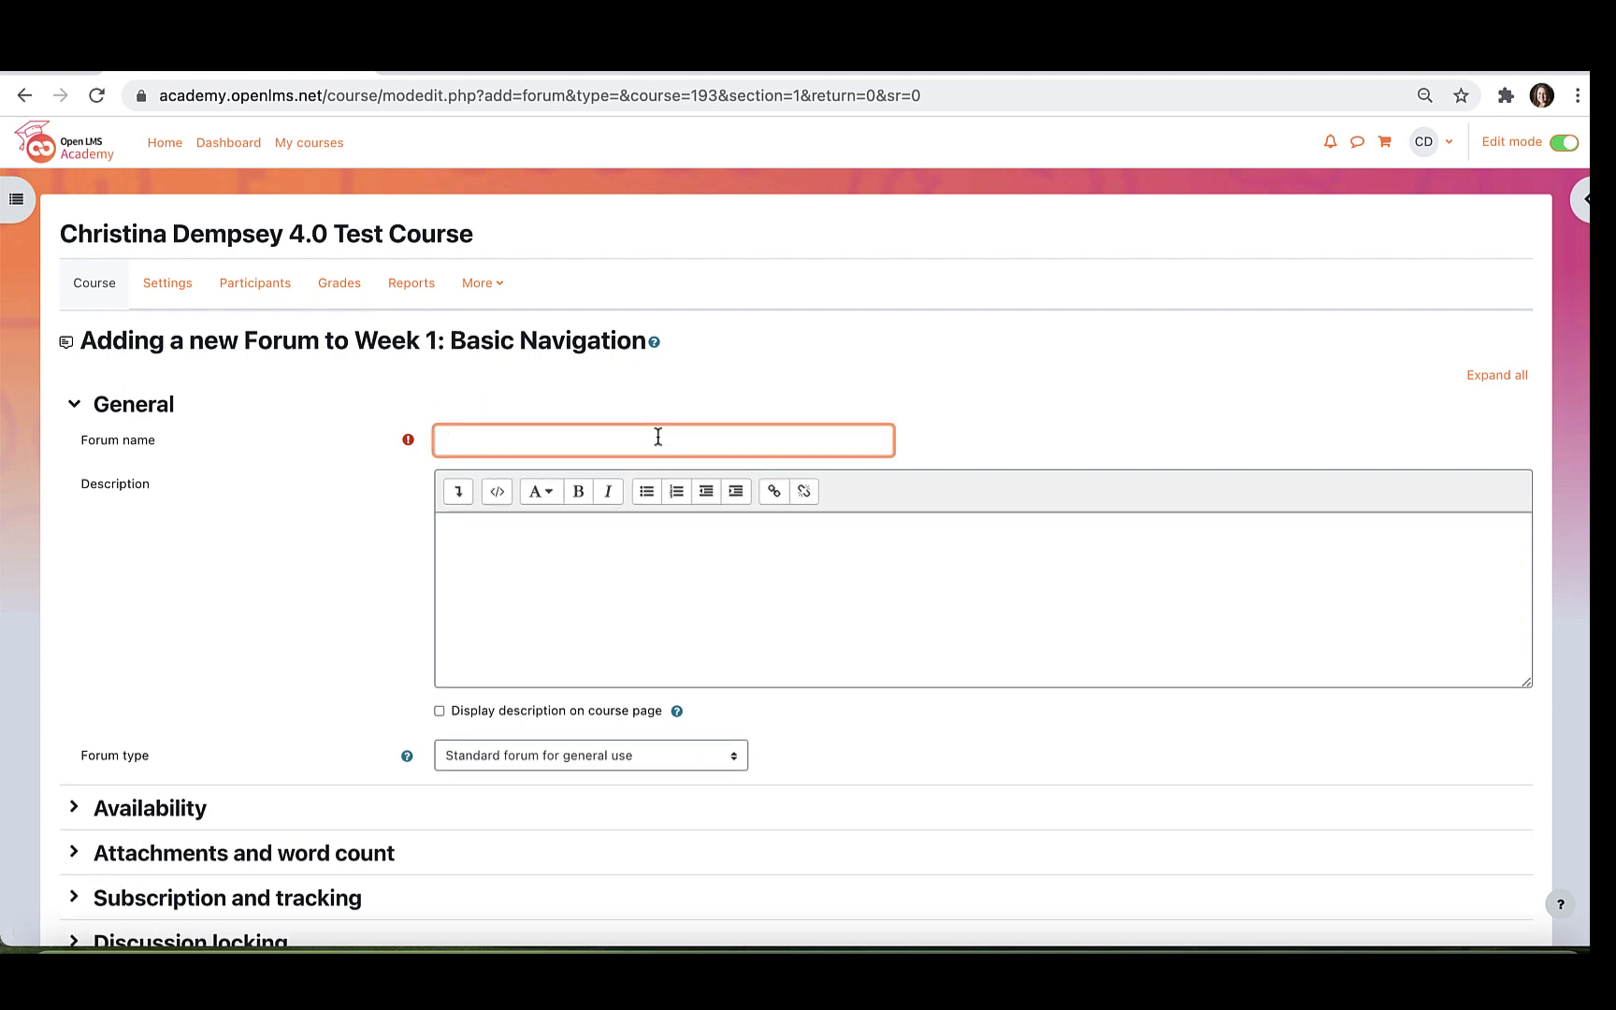
{"action": "type", "text": "Favorite New Moodle Feature"}
{"action": "left_click", "coordinate": [606, 599]}
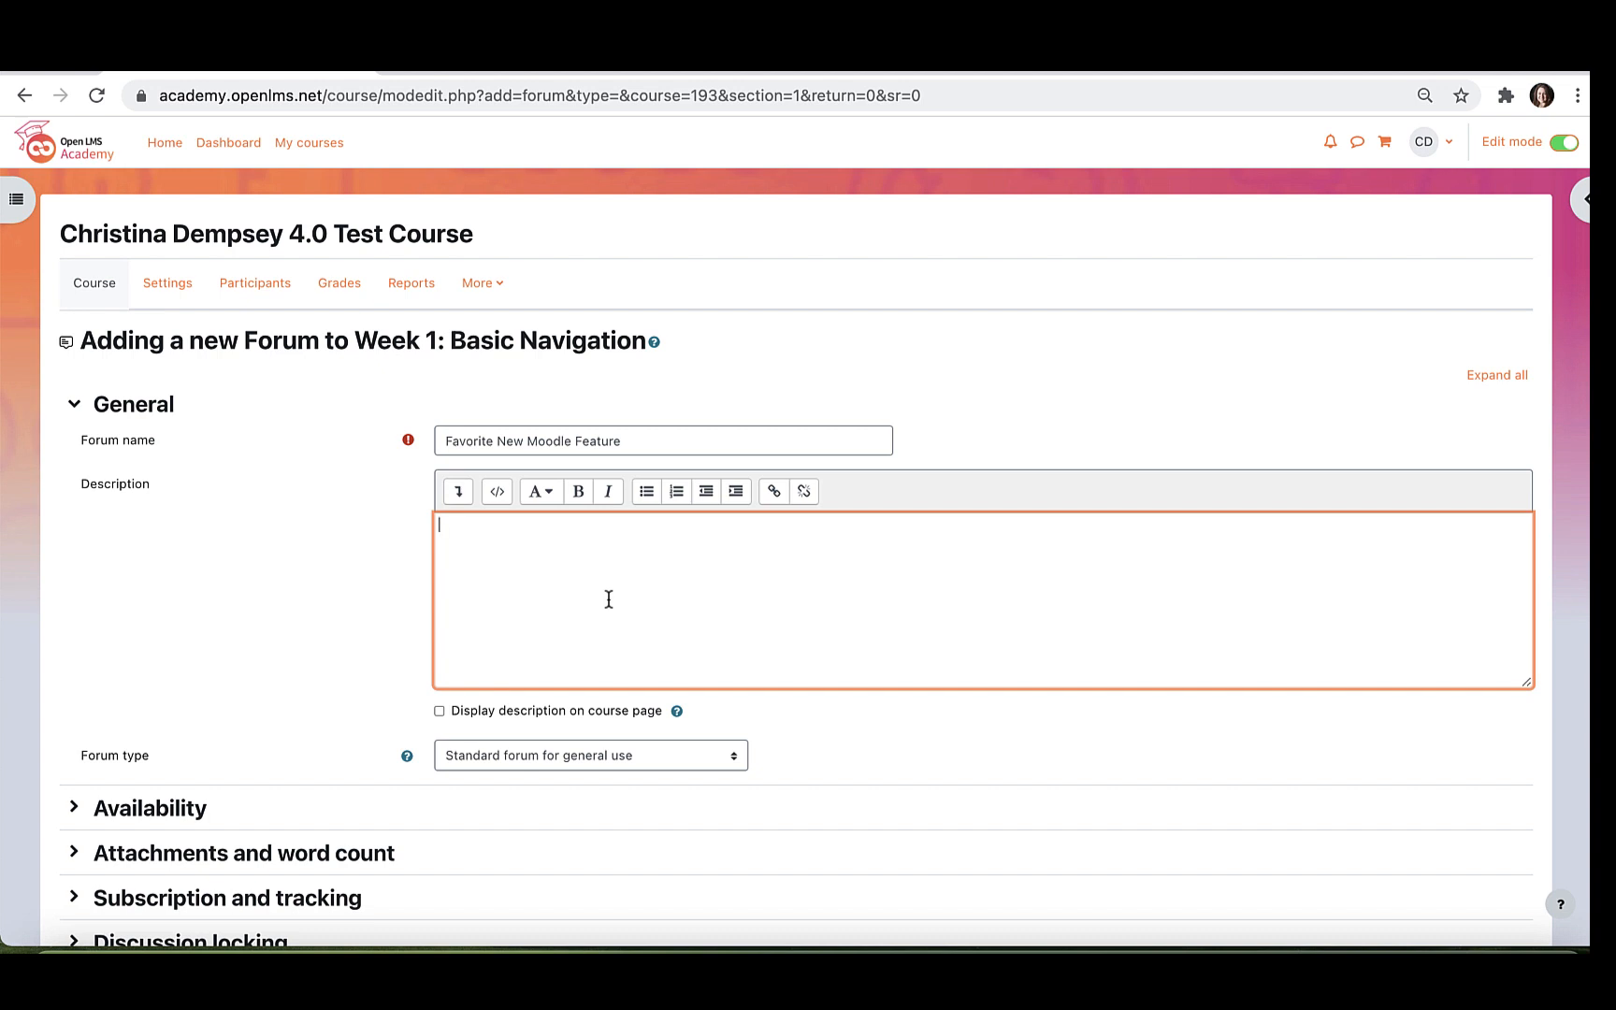
{"action": "type", "text": "What is your favorite feature that is new to Moodle 4.0?"}
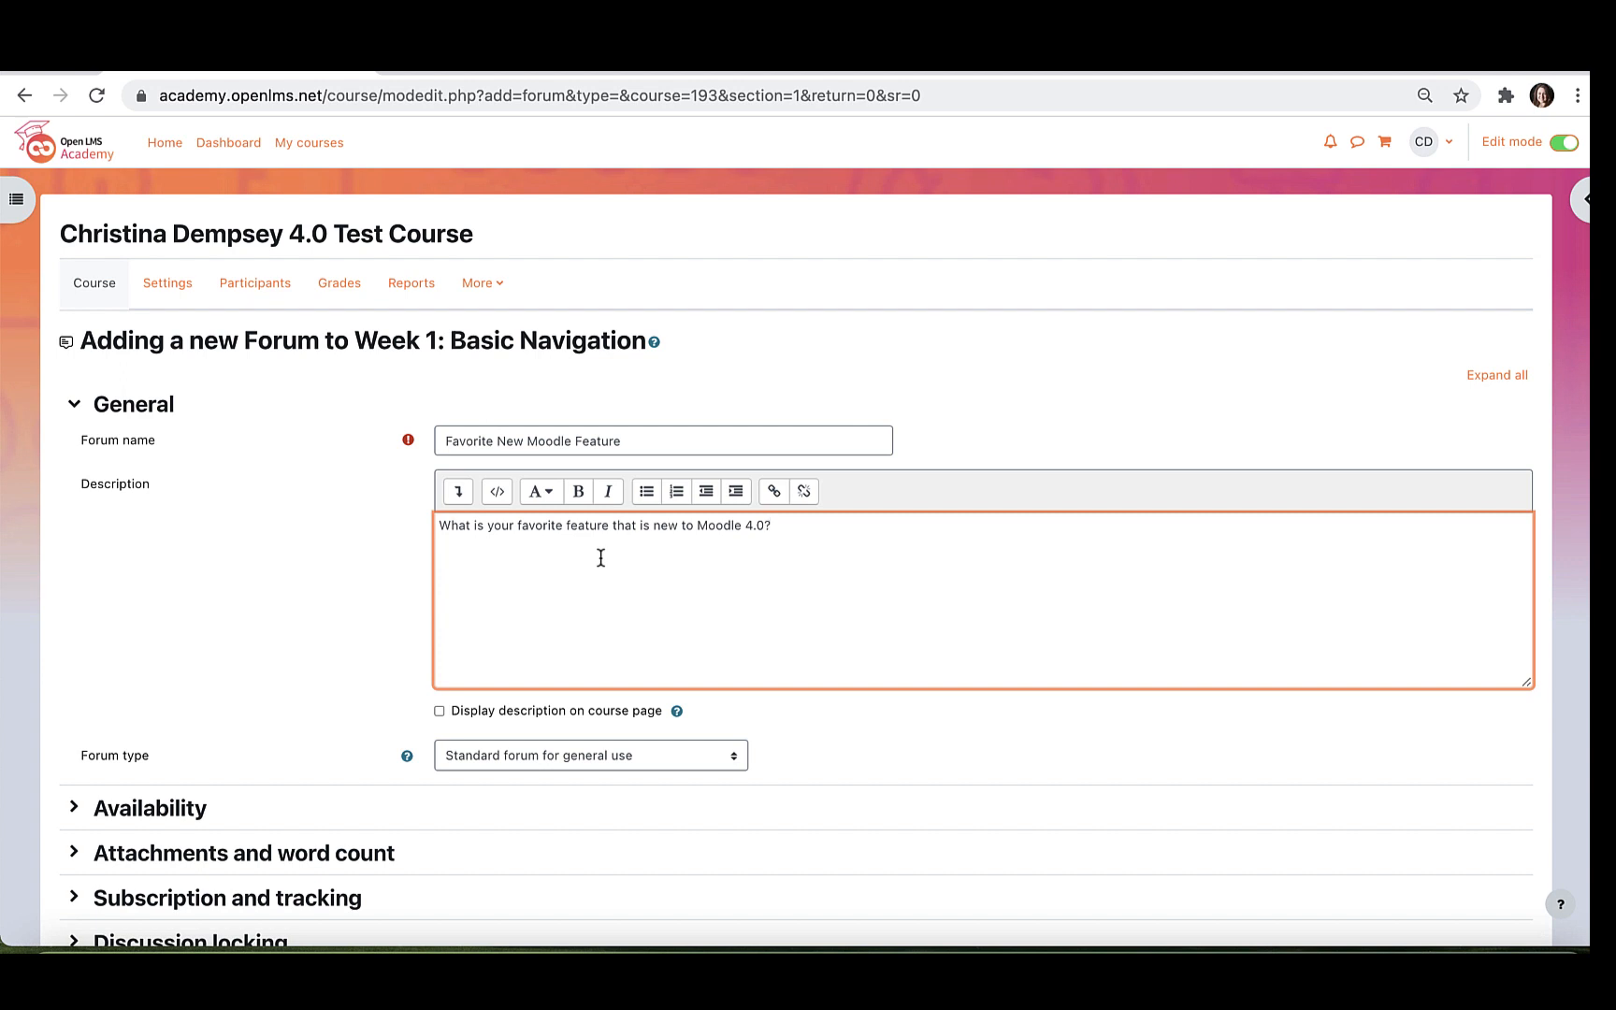
Examine the available forum types and read the help explaining how they differ
{"action": "scroll", "coordinate": [600, 557], "scroll_direction": "down", "scroll_amount": 3}
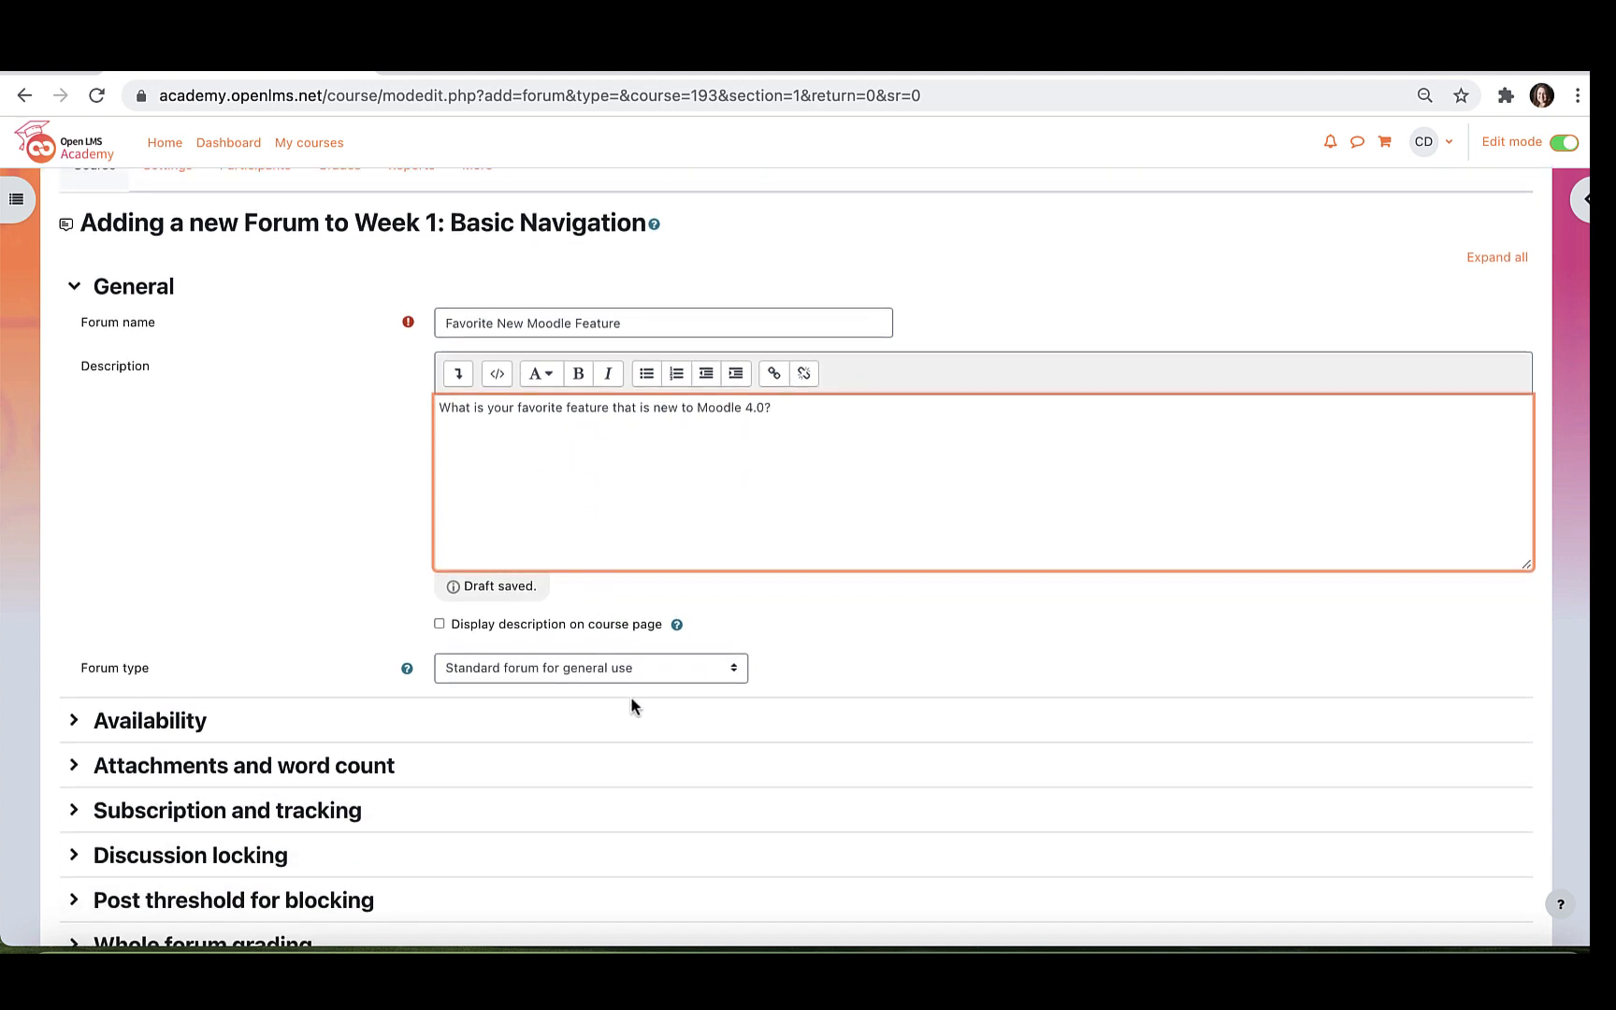
{"action": "left_click", "coordinate": [650, 644]}
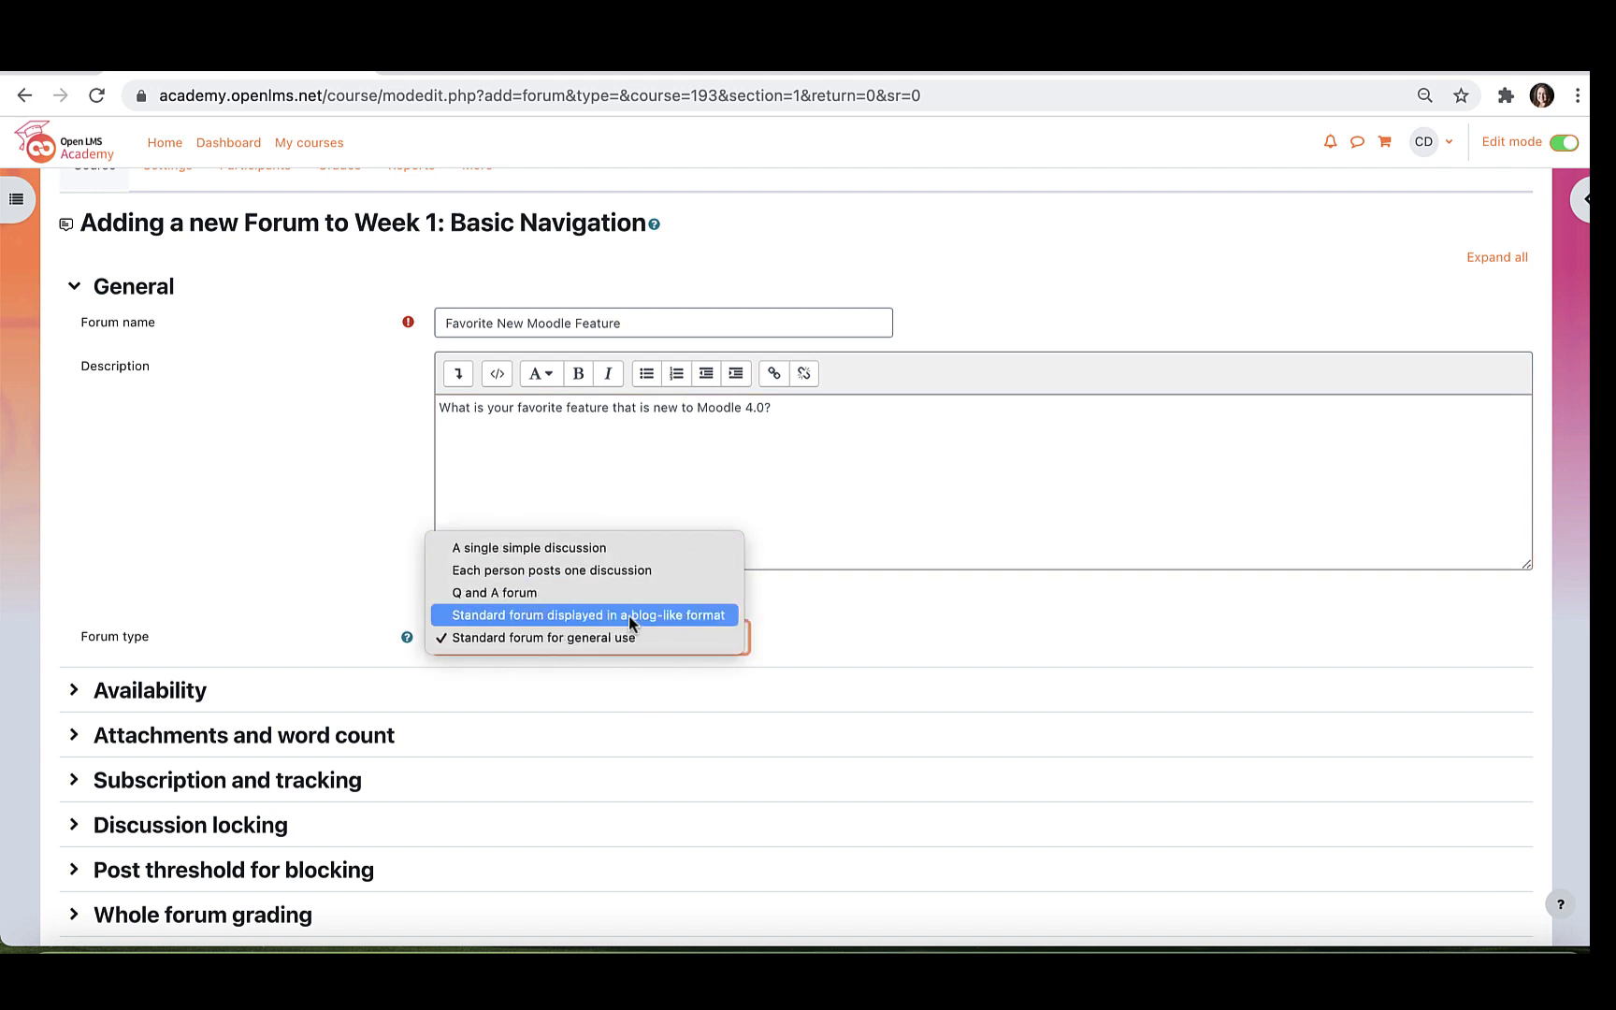
{"action": "left_click", "coordinate": [341, 599]}
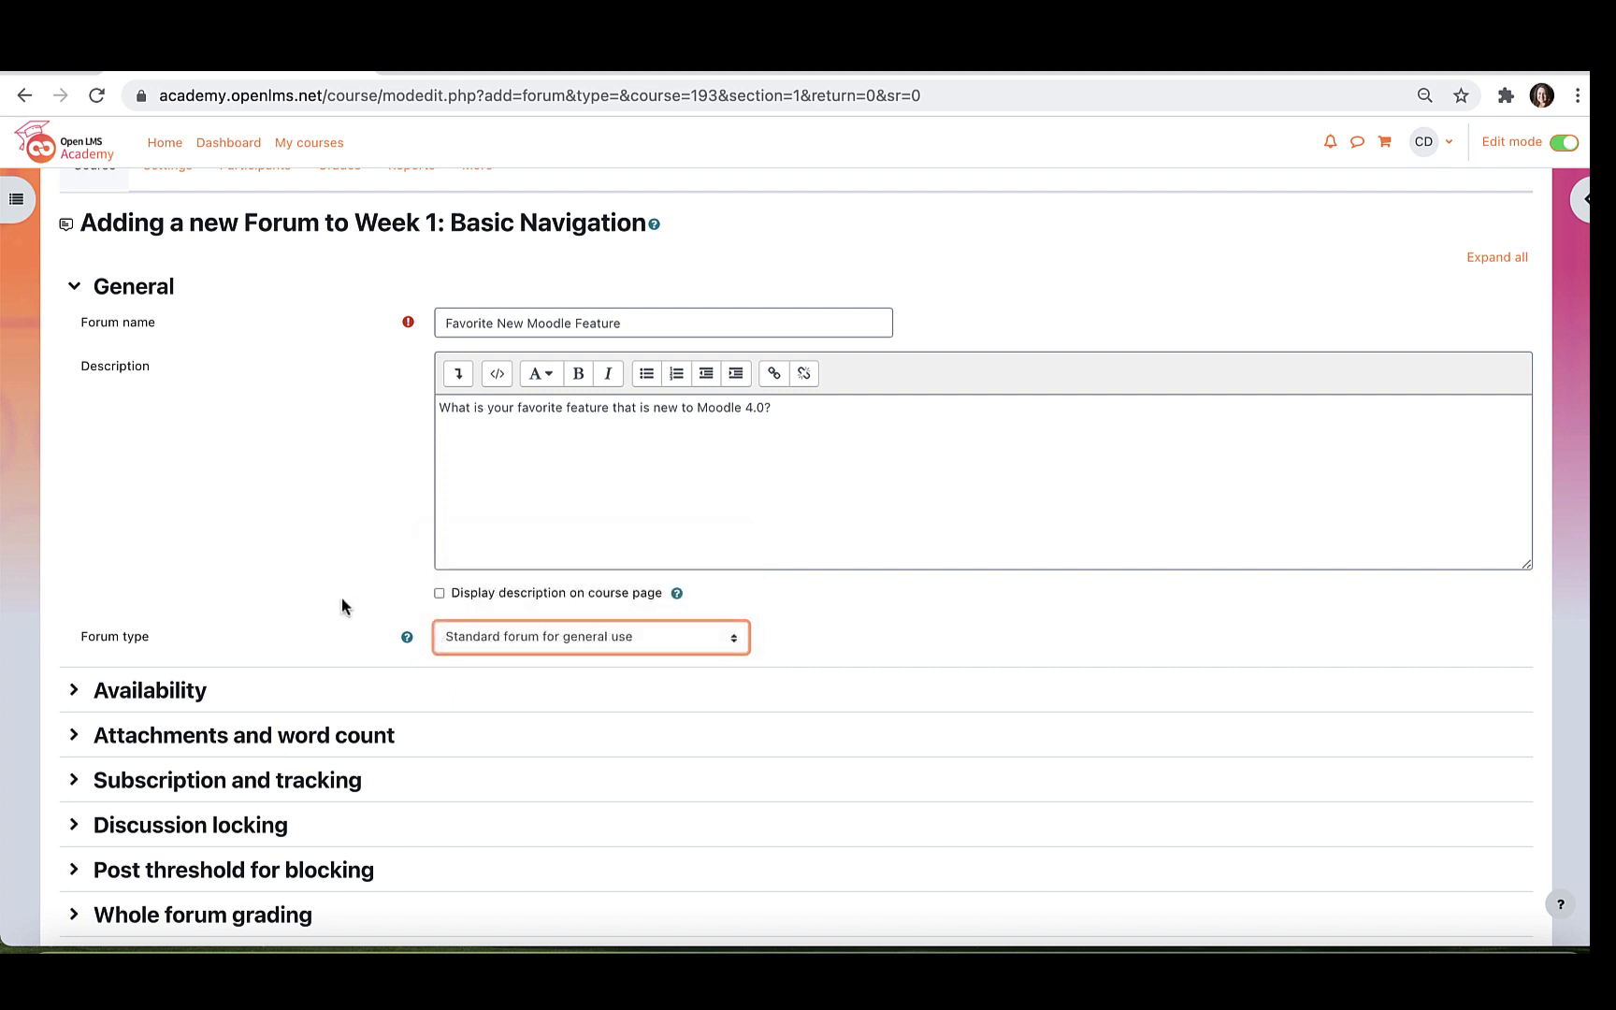
{"action": "left_click", "coordinate": [407, 639]}
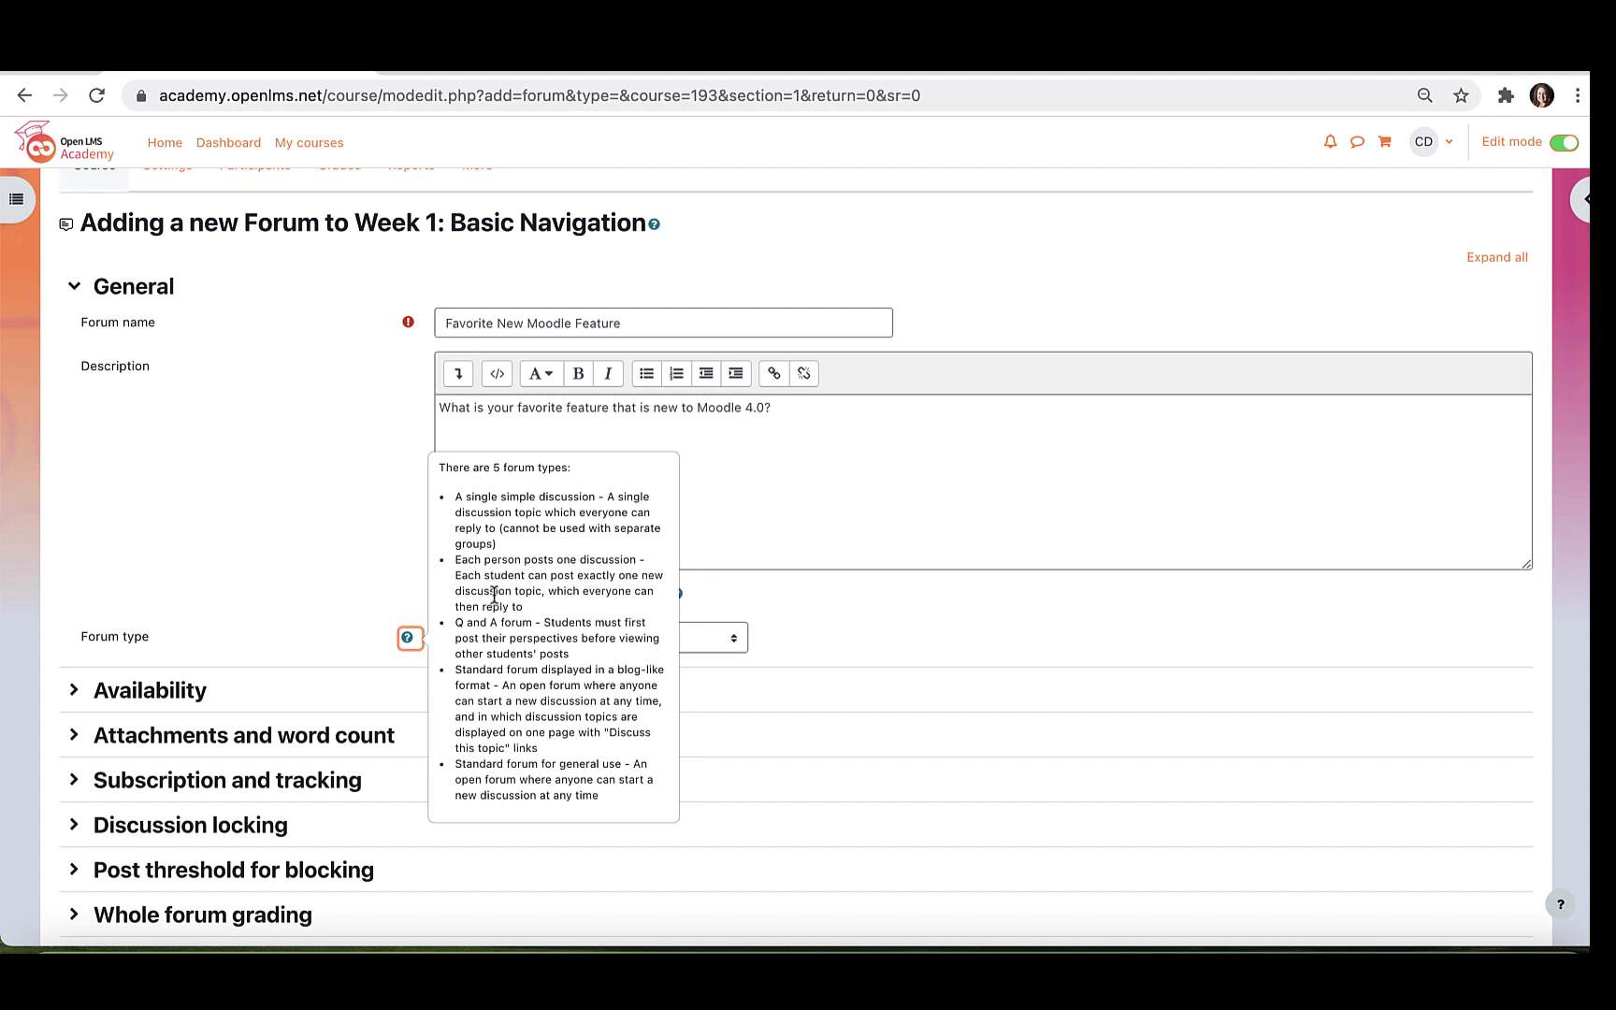
{"action": "left_click", "coordinate": [812, 638]}
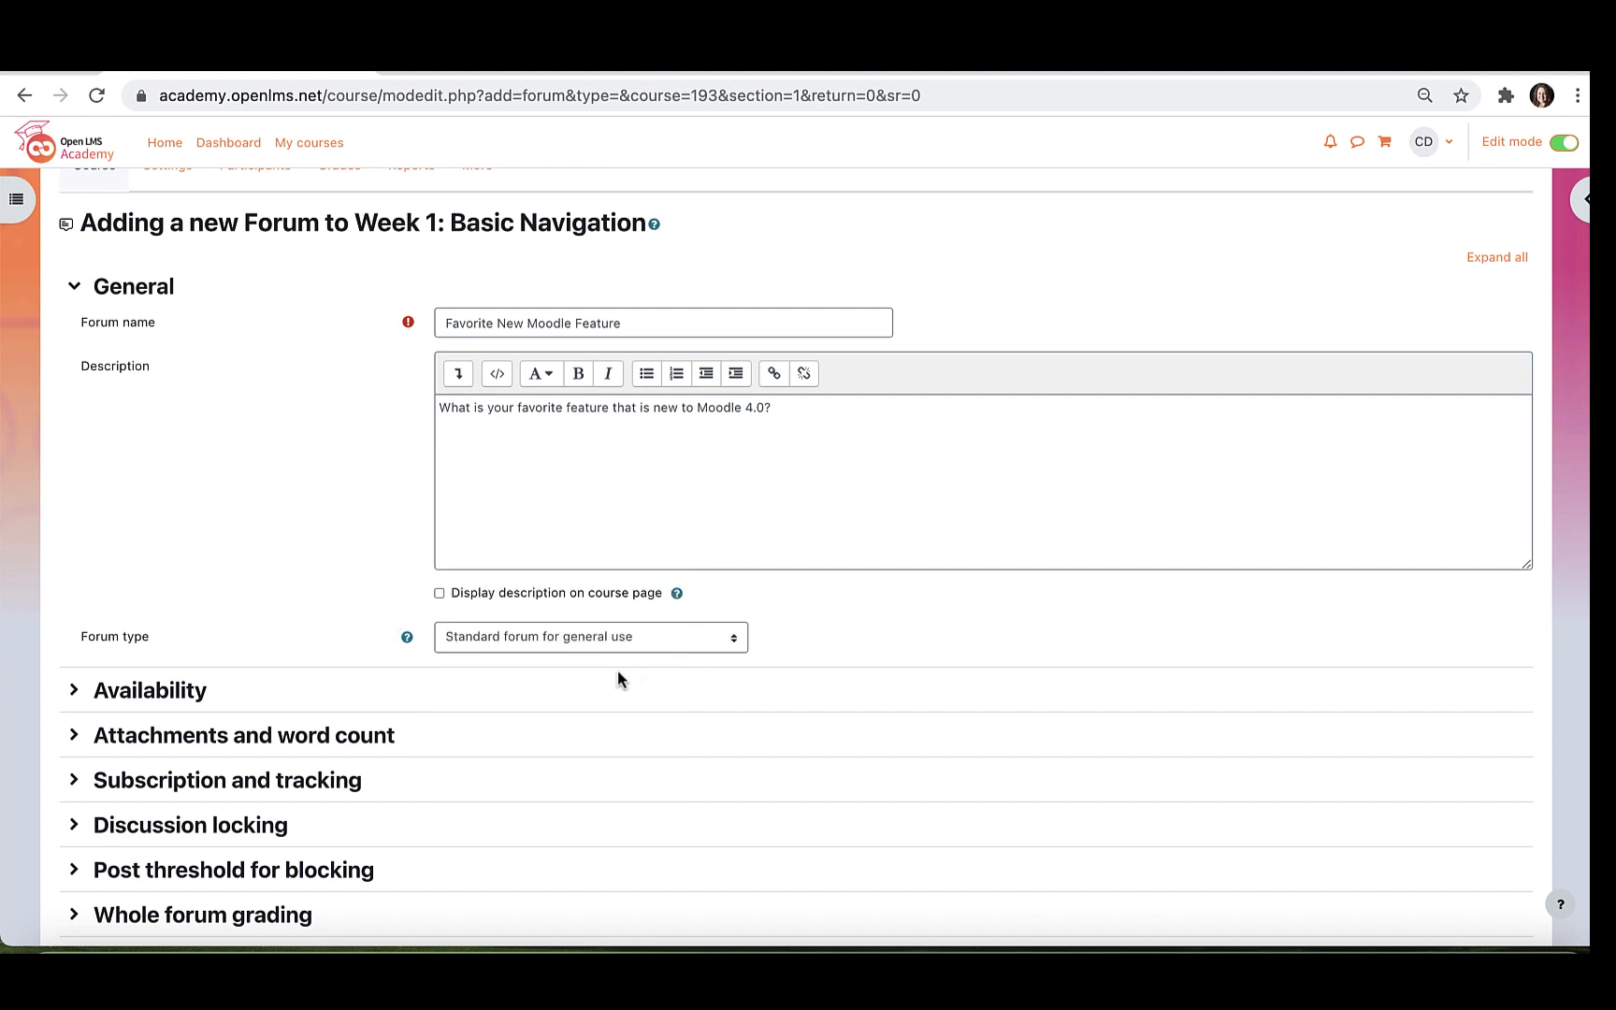
Review the forum's due and cut-off date settings and its attachment and word count options
{"action": "scroll", "coordinate": [604, 477], "scroll_direction": "down", "scroll_amount": 3}
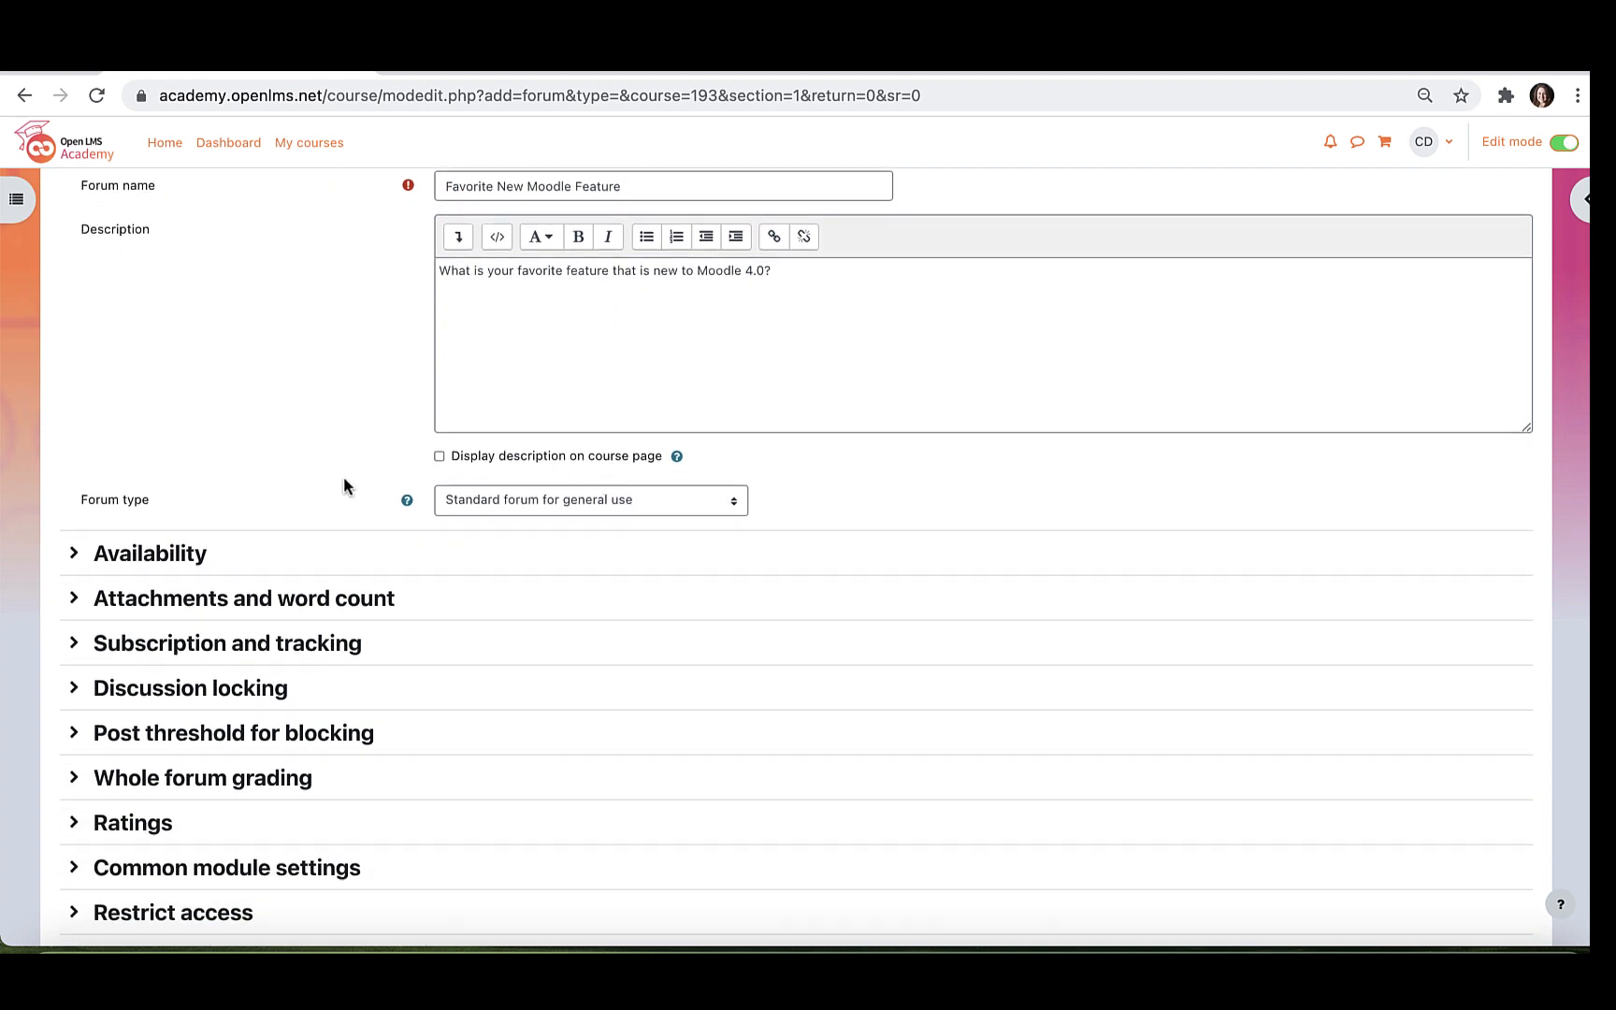
{"action": "scroll", "coordinate": [260, 559], "scroll_direction": "down", "scroll_amount": 1}
{"action": "left_click", "coordinate": [187, 516]}
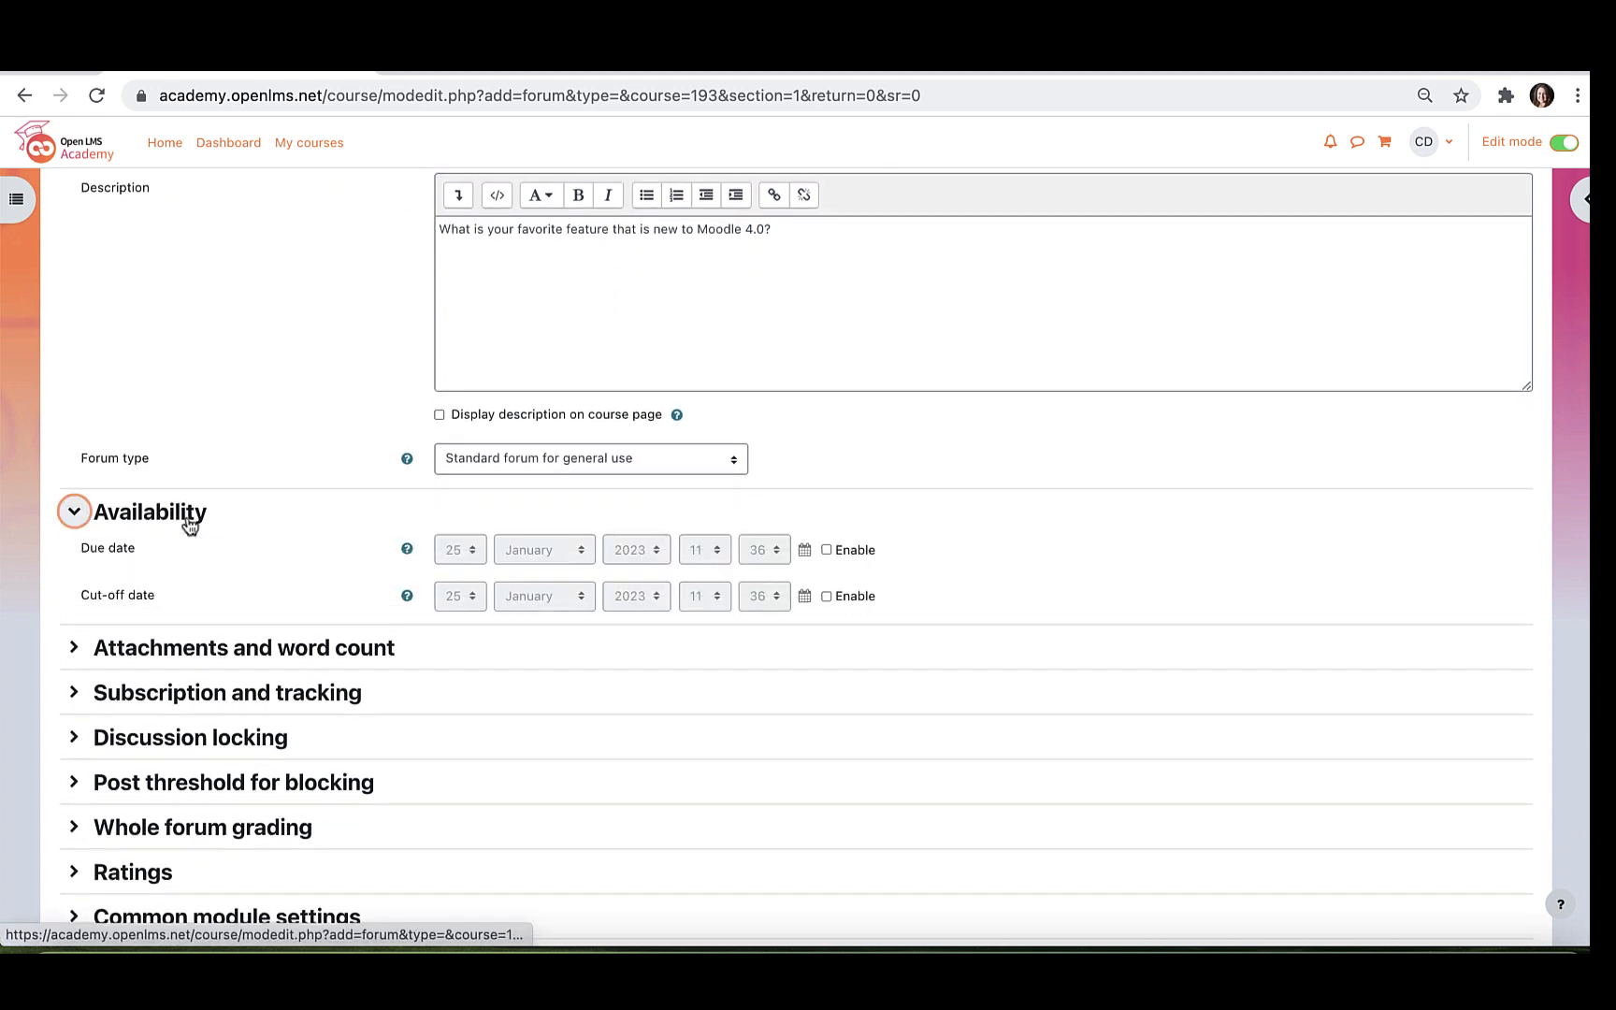
{"action": "scroll", "coordinate": [299, 599], "scroll_direction": "down", "scroll_amount": 2}
{"action": "left_click", "coordinate": [300, 601]}
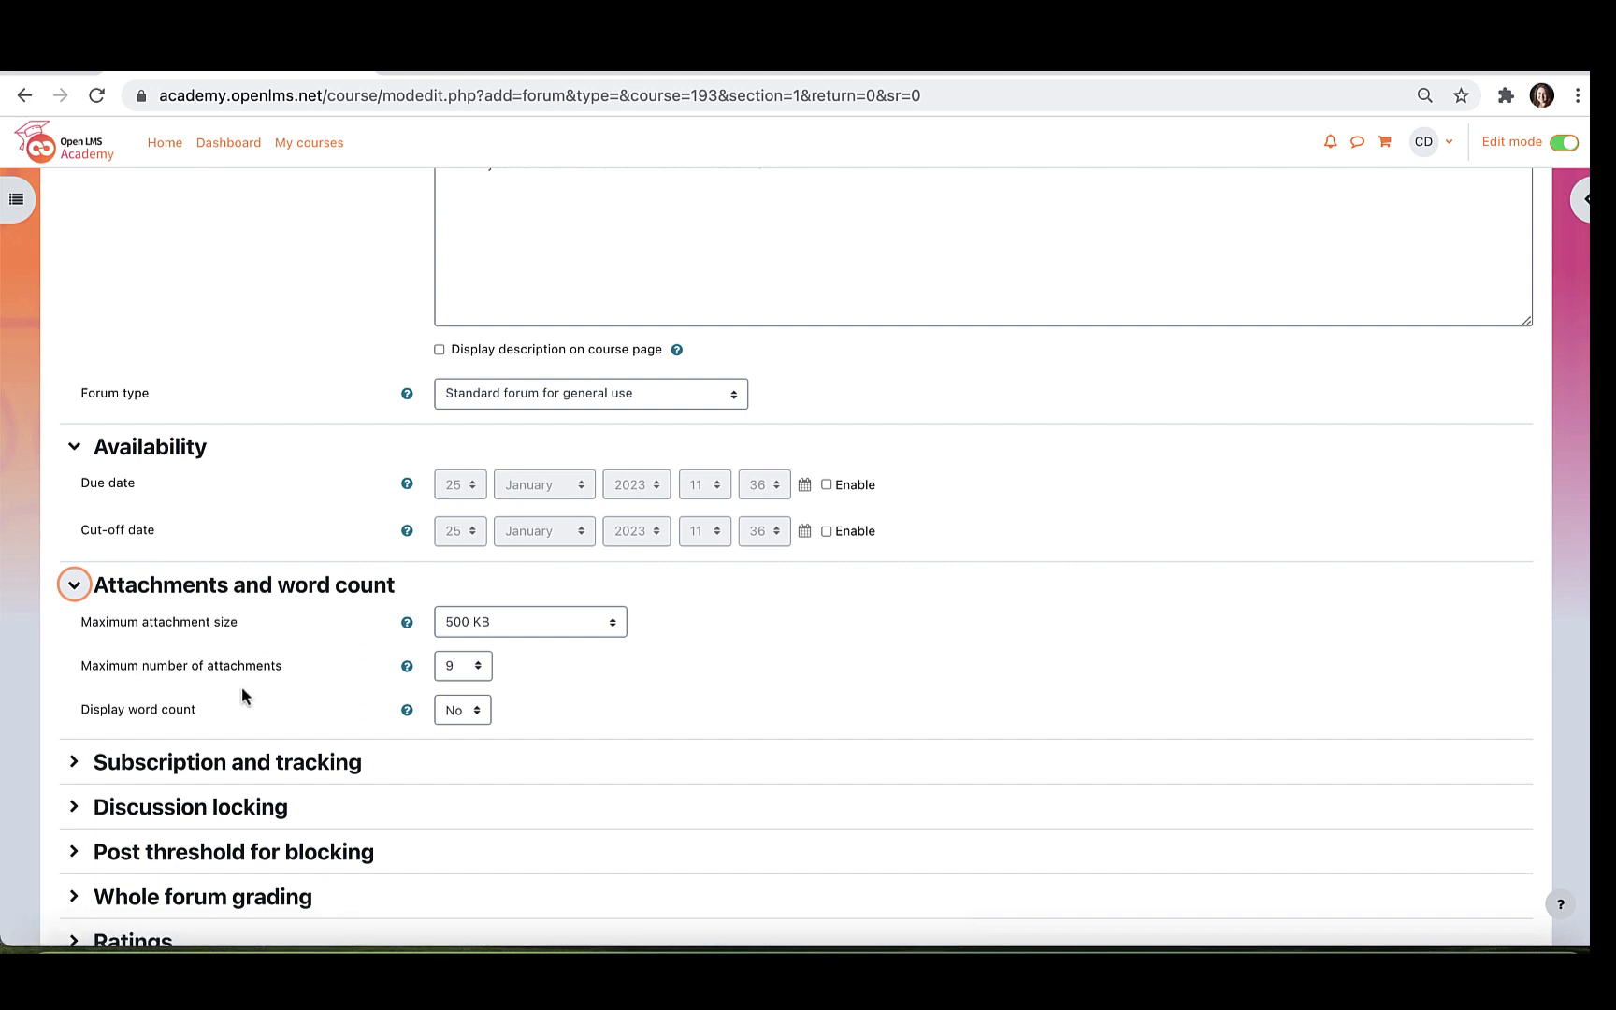
{"action": "scroll", "coordinate": [242, 696], "scroll_direction": "down", "scroll_amount": 2}
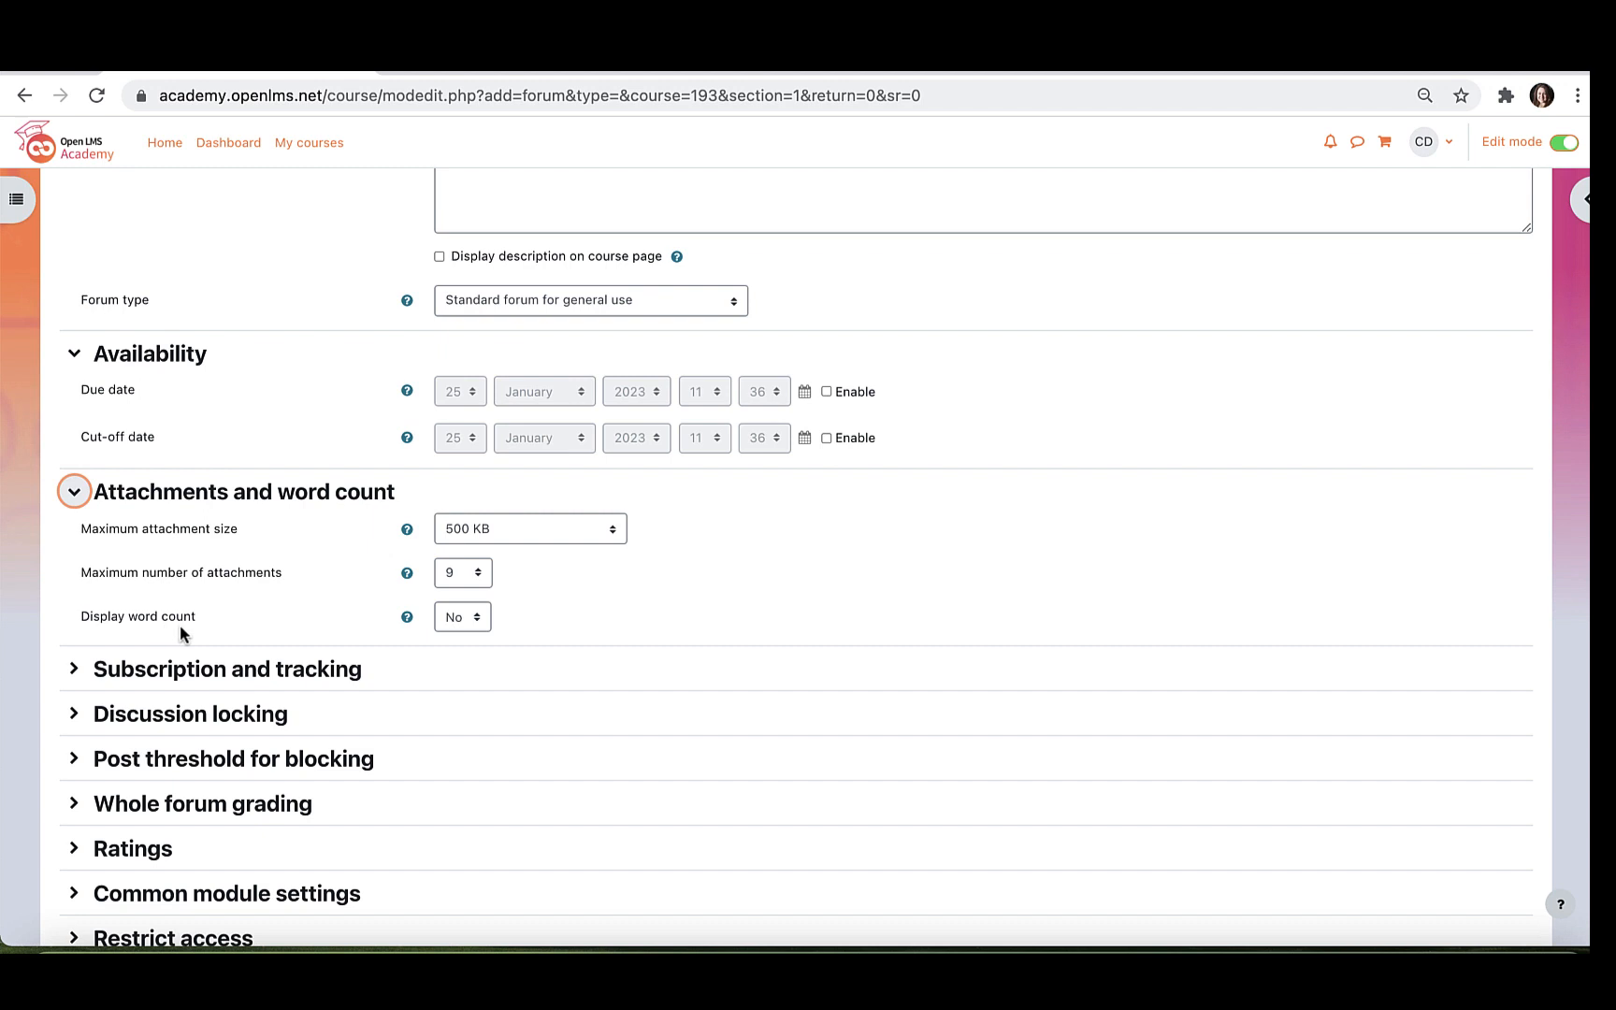
Read the help on subscription modes and set the forum's subscription mode to Subscription disabled
{"action": "left_click", "coordinate": [221, 670]}
{"action": "scroll", "coordinate": [317, 730], "scroll_direction": "down", "scroll_amount": 2}
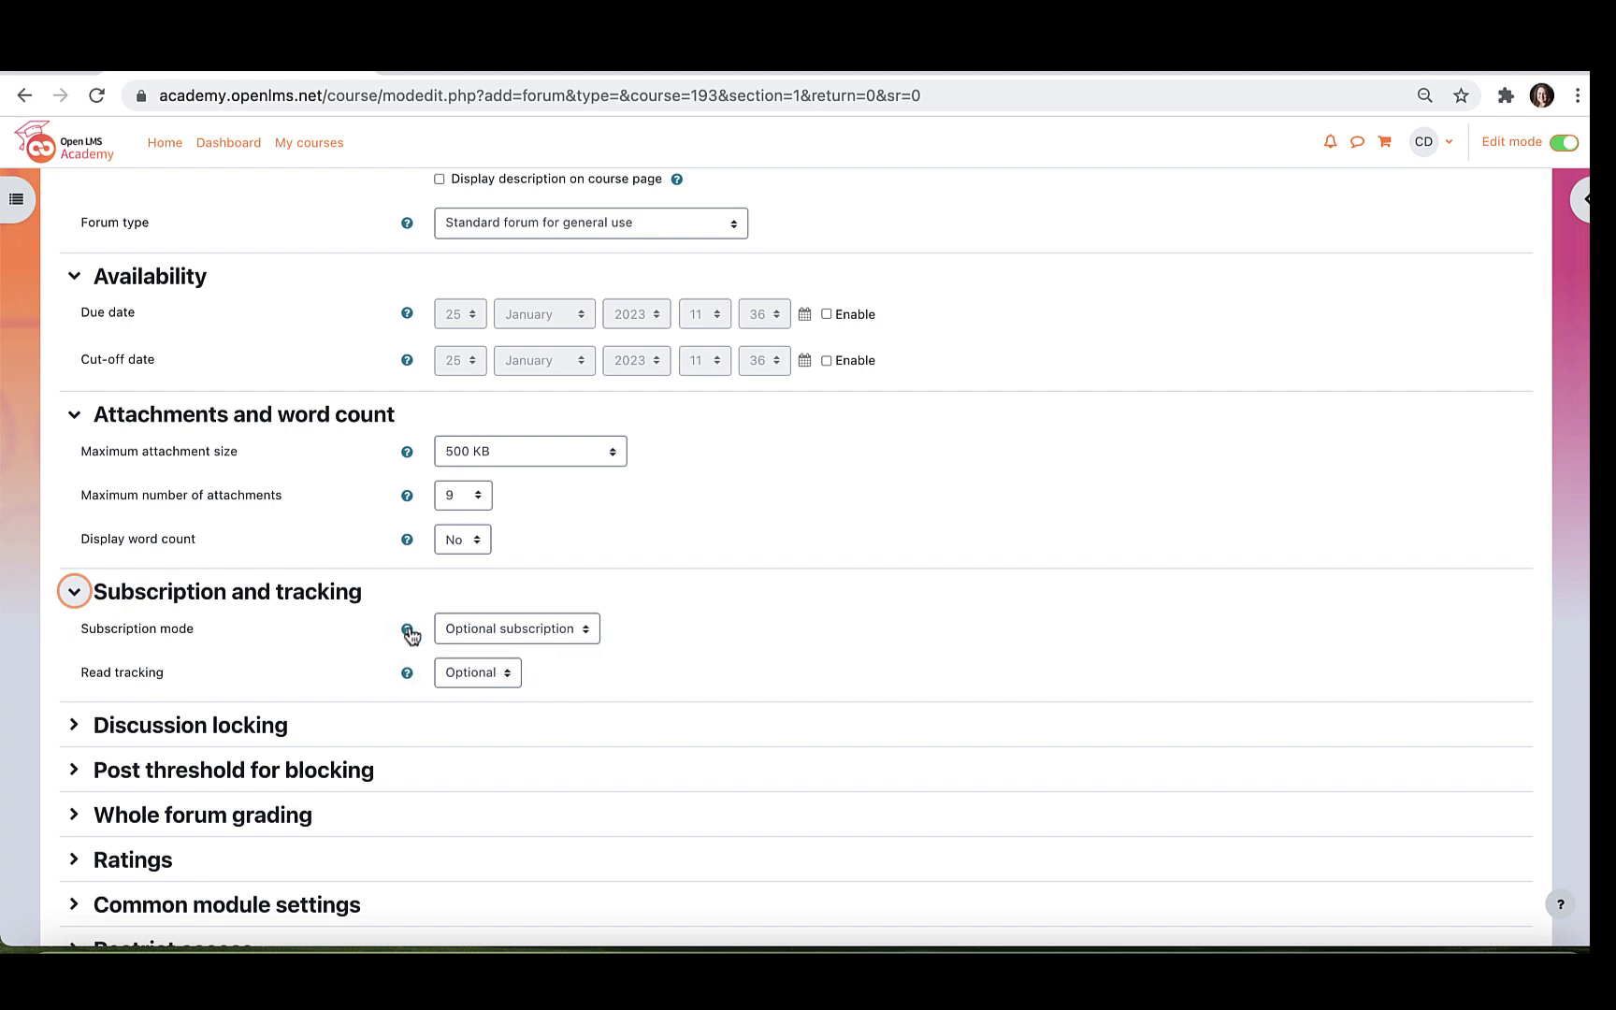
{"action": "left_click", "coordinate": [409, 632]}
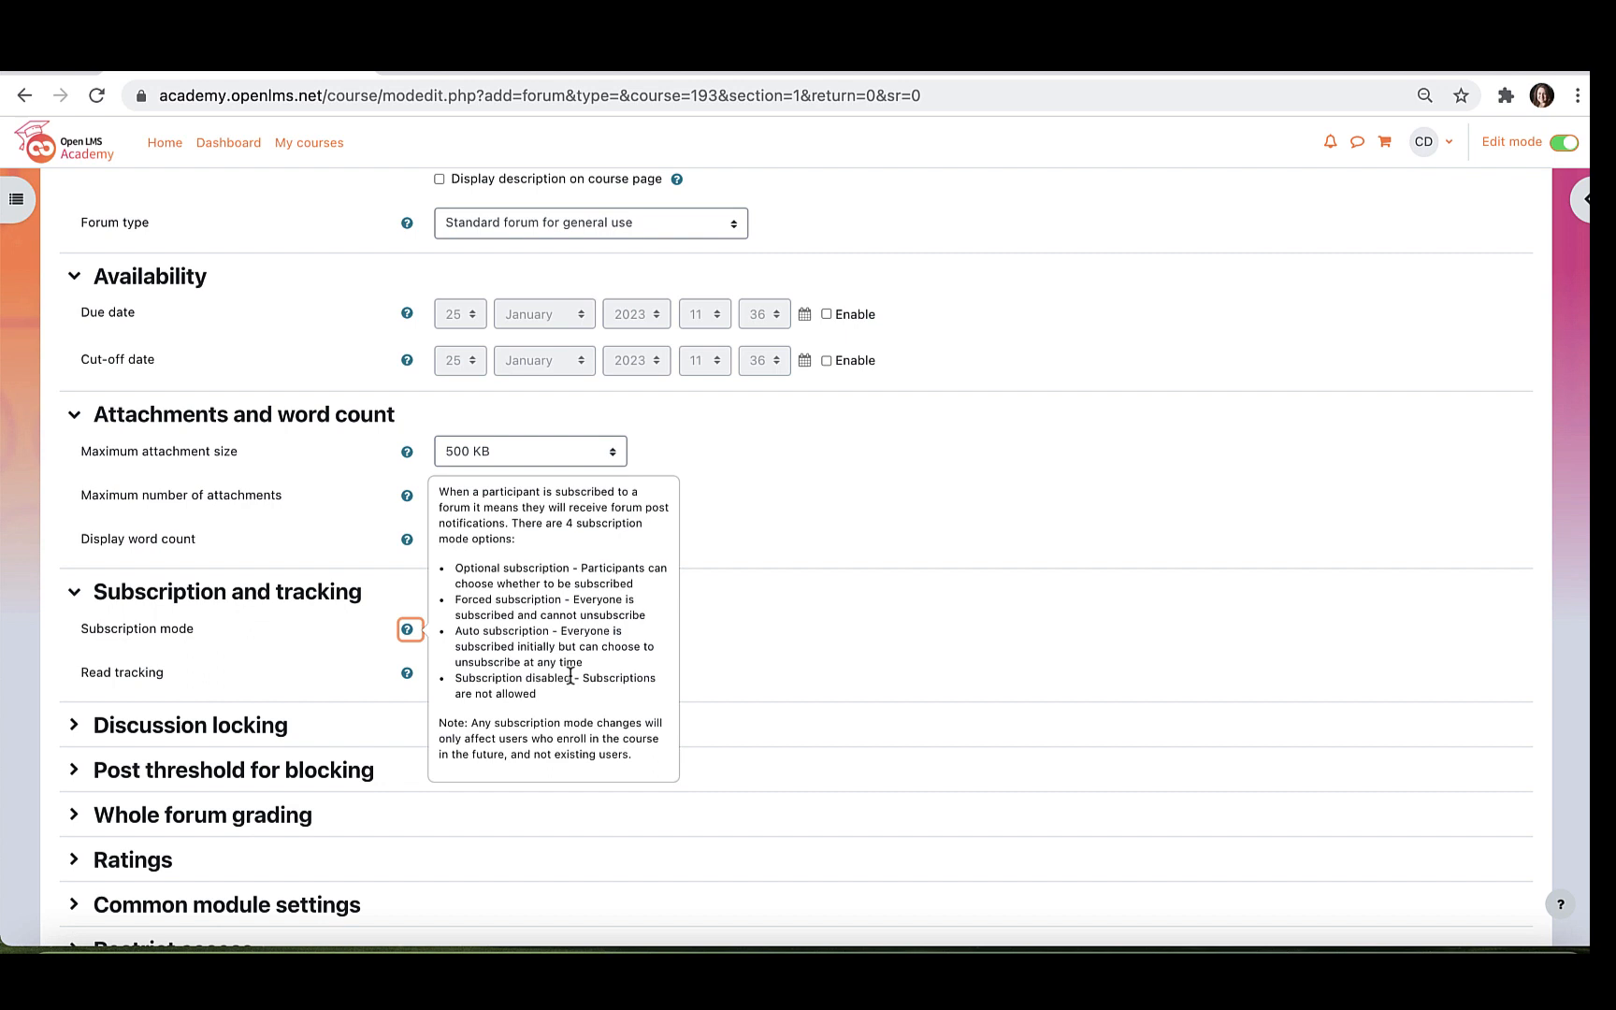
{"action": "left_click", "coordinate": [774, 679]}
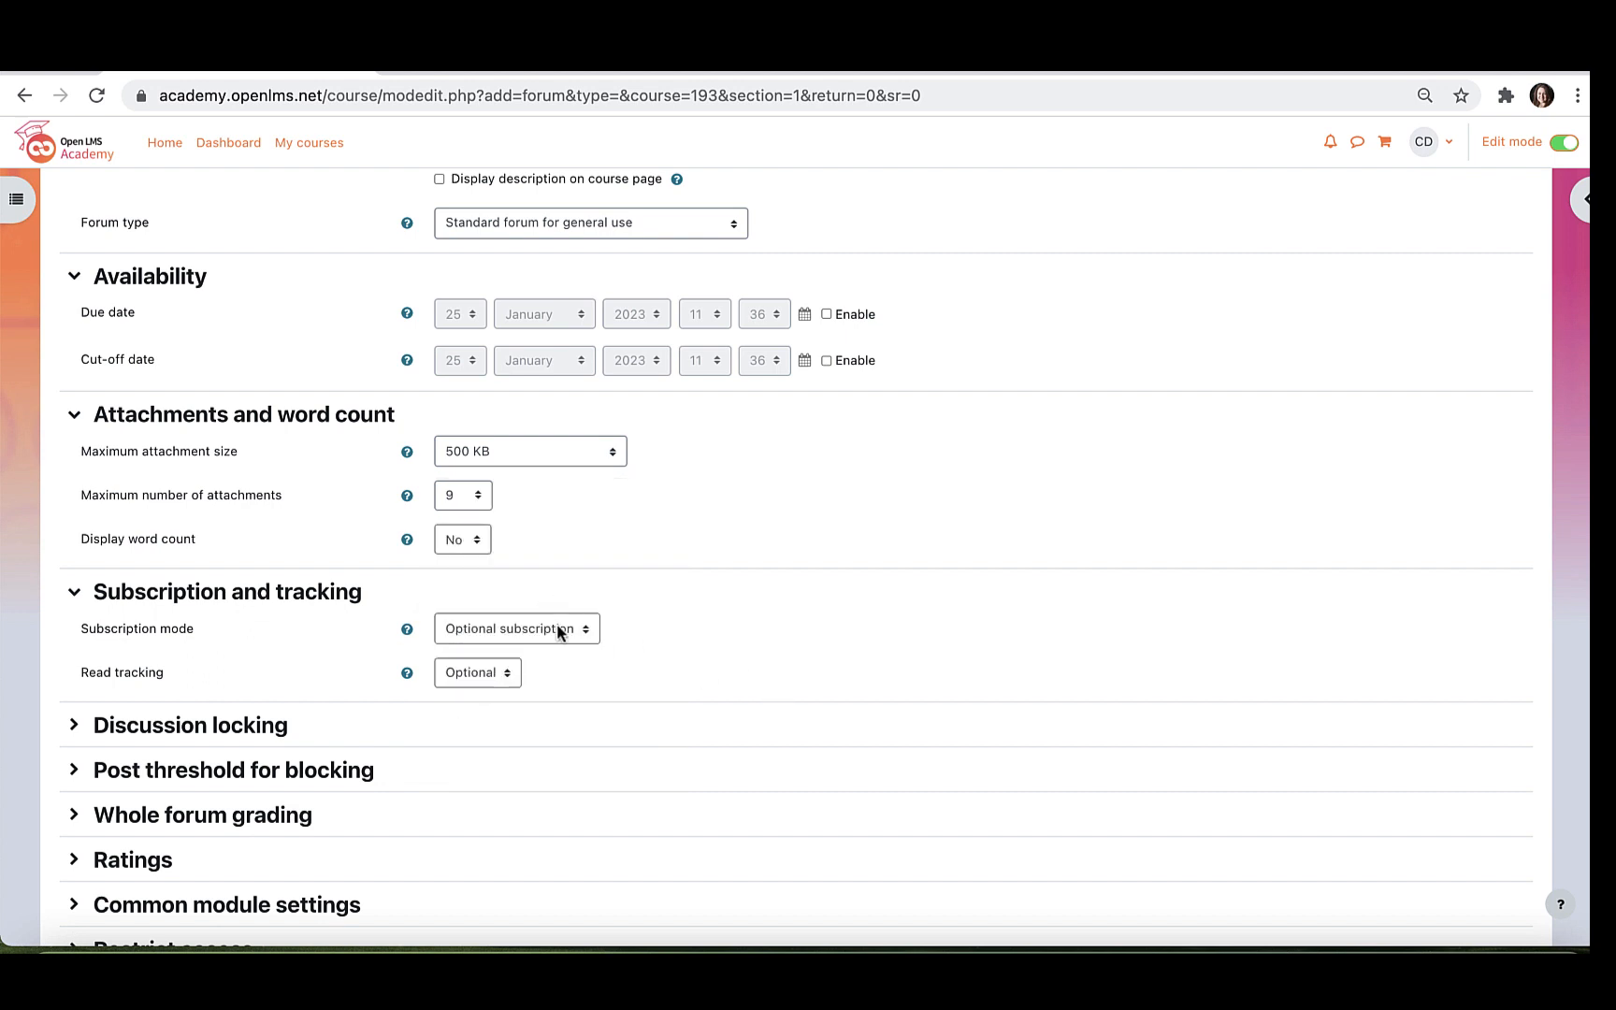
{"action": "left_click", "coordinate": [559, 632]}
{"action": "left_click", "coordinate": [539, 693]}
Set the grade type for whole forum grading to Point
{"action": "scroll", "coordinate": [561, 678], "scroll_direction": "down", "scroll_amount": 3}
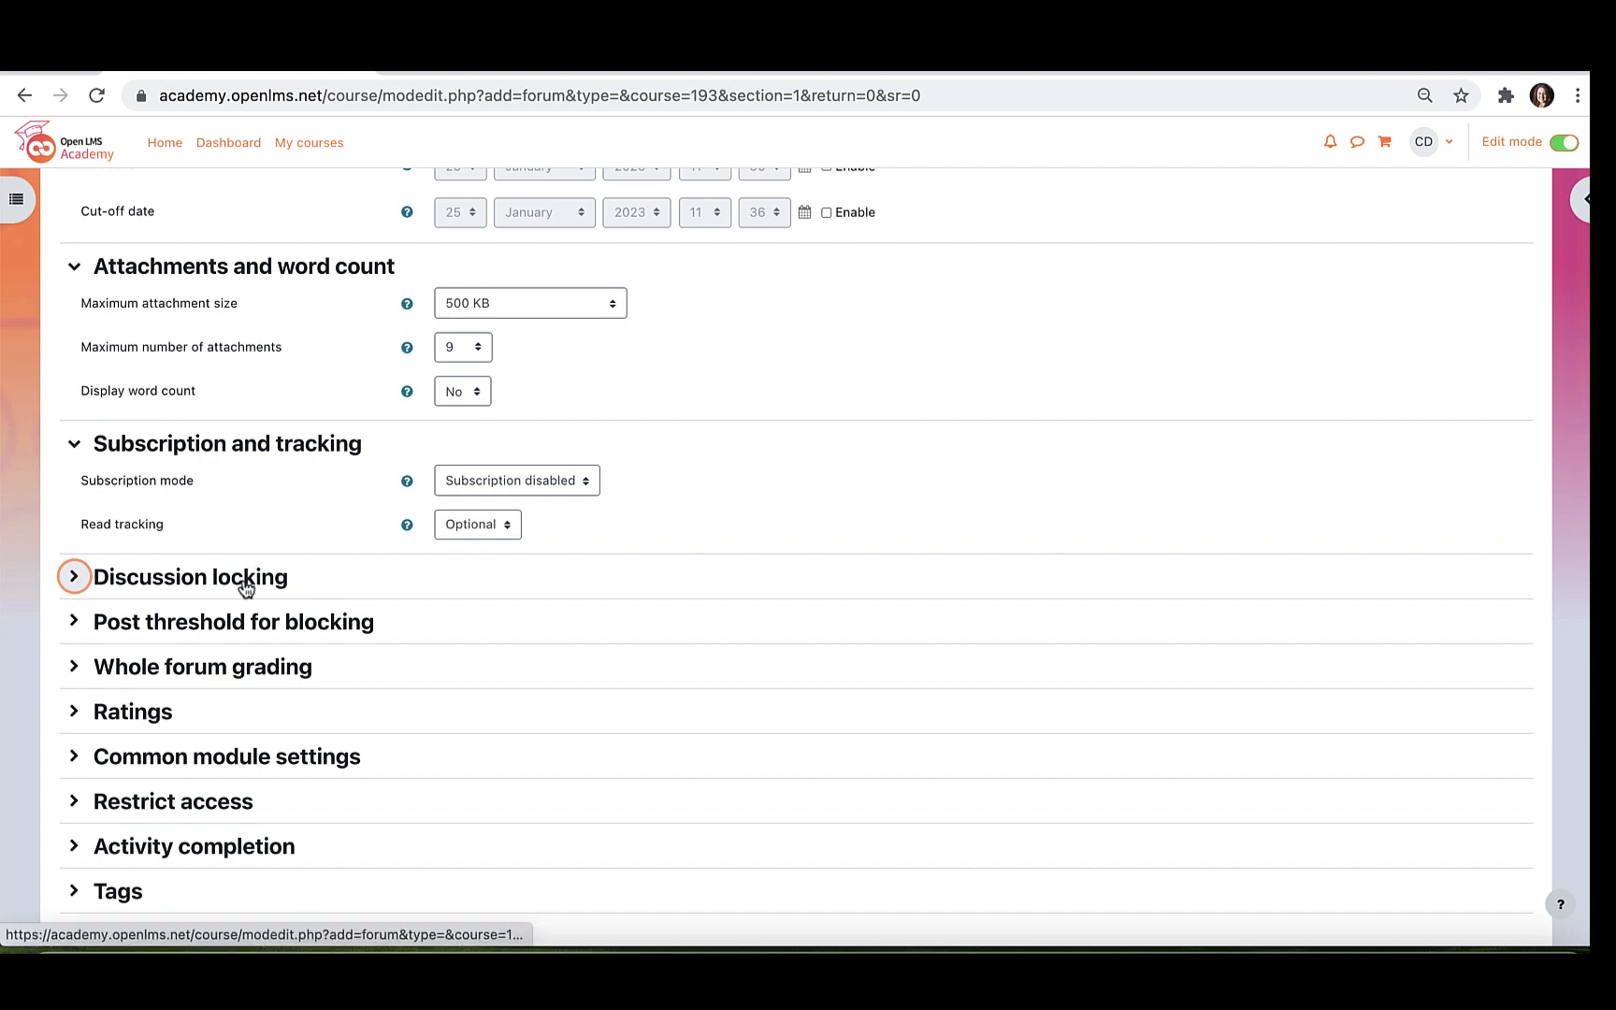
{"action": "left_click", "coordinate": [231, 683]}
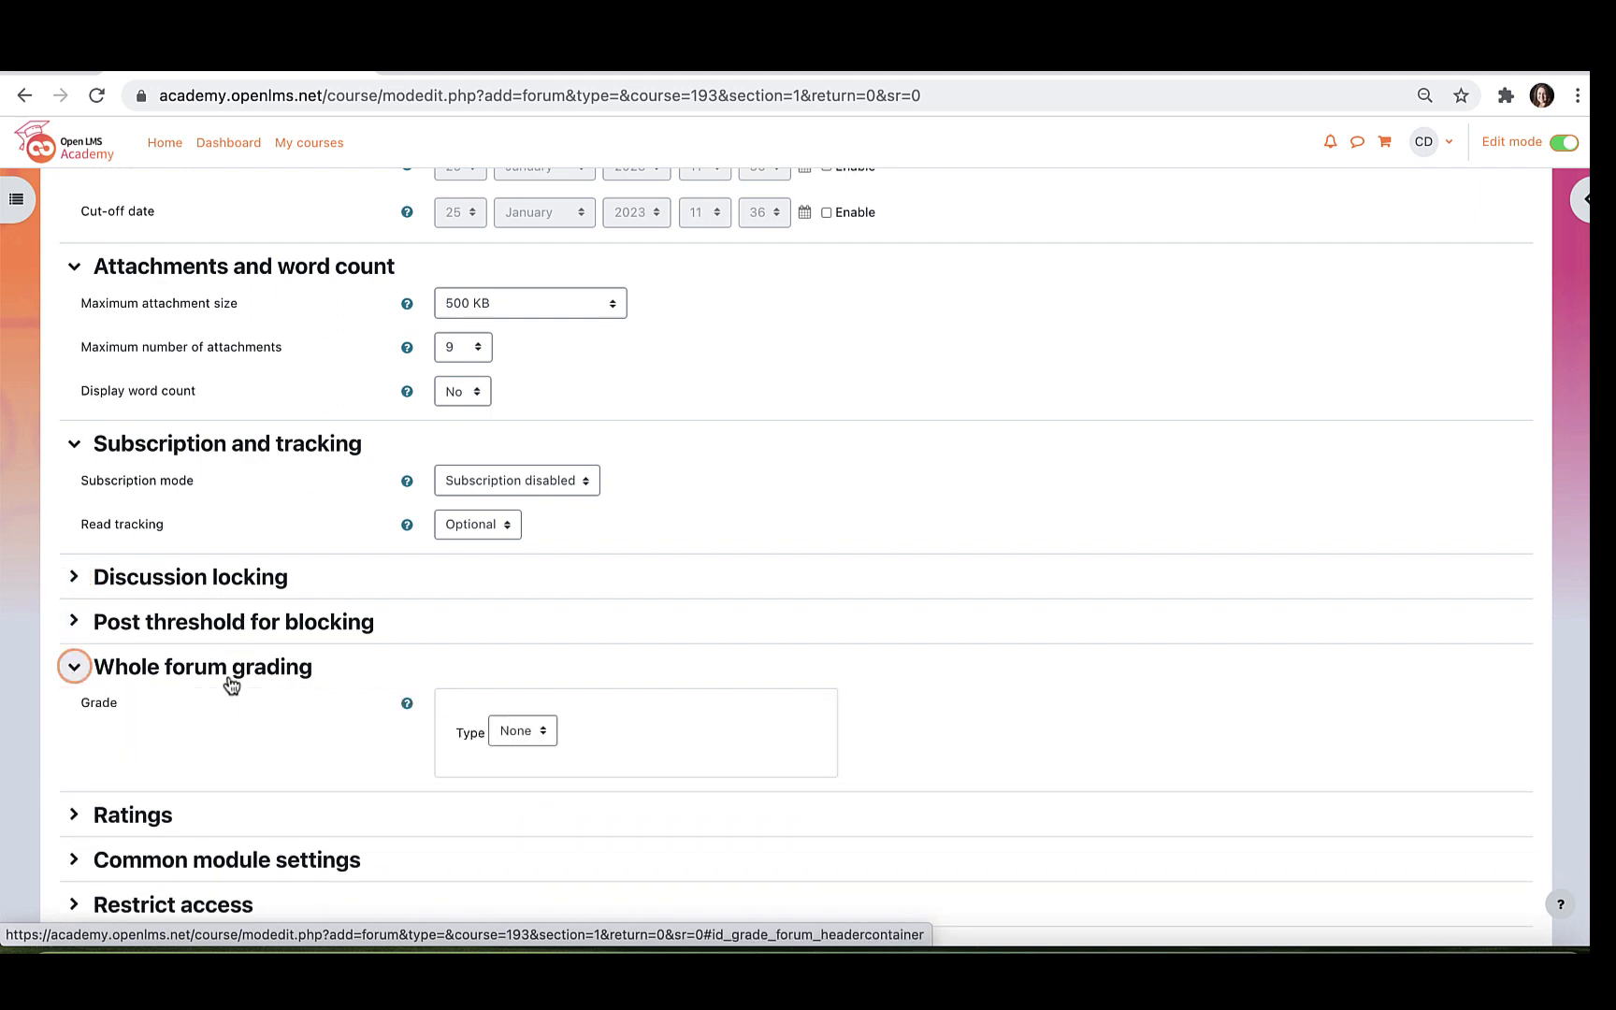
{"action": "left_click", "coordinate": [509, 732]}
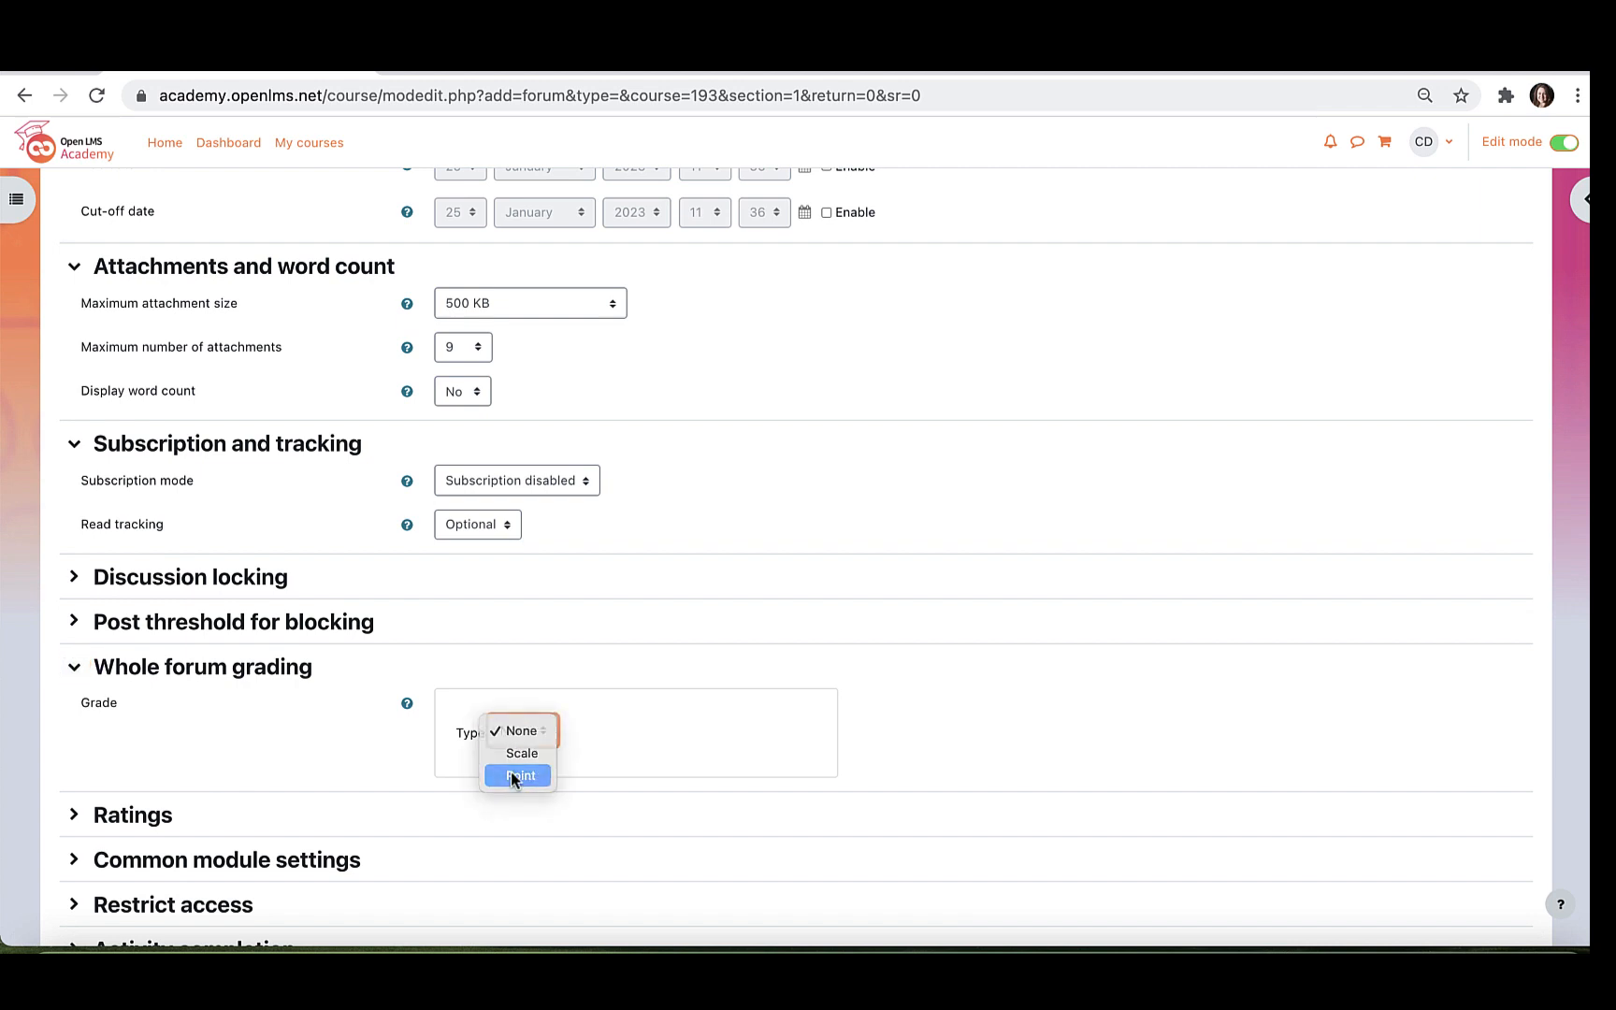
{"action": "left_click", "coordinate": [512, 777]}
Review the remaining grading settings, then save the forum and return to the course
{"action": "scroll", "coordinate": [511, 776], "scroll_direction": "down", "scroll_amount": 2}
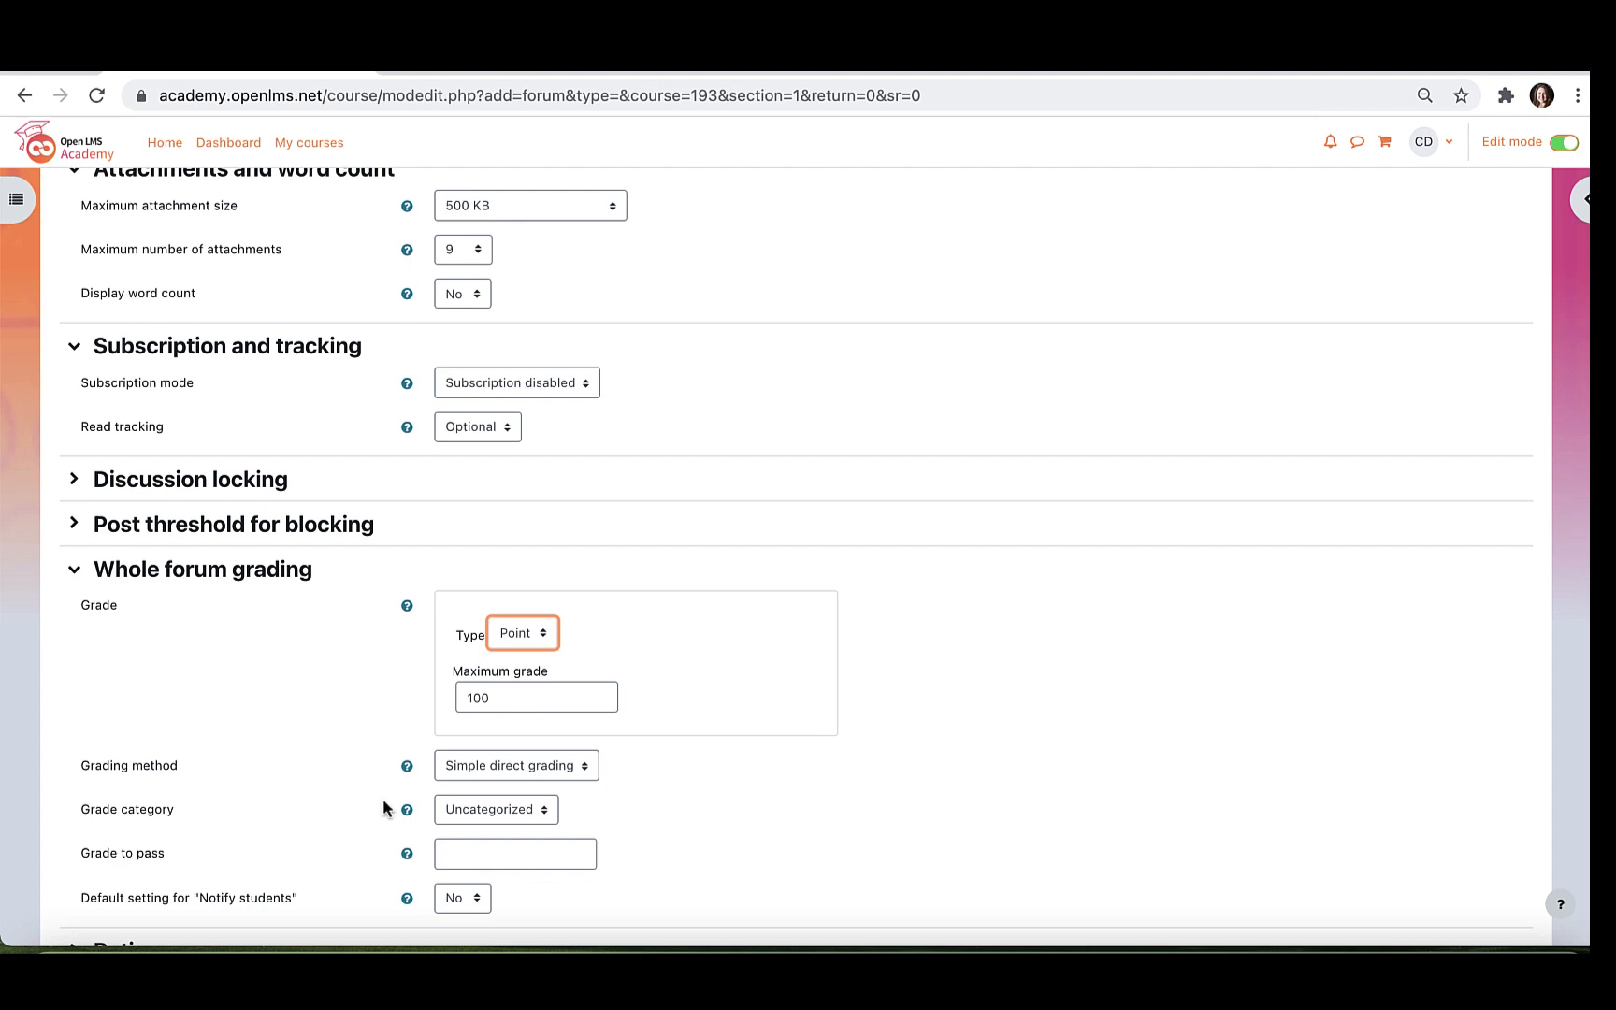
{"action": "scroll", "coordinate": [386, 808], "scroll_direction": "down", "scroll_amount": 1}
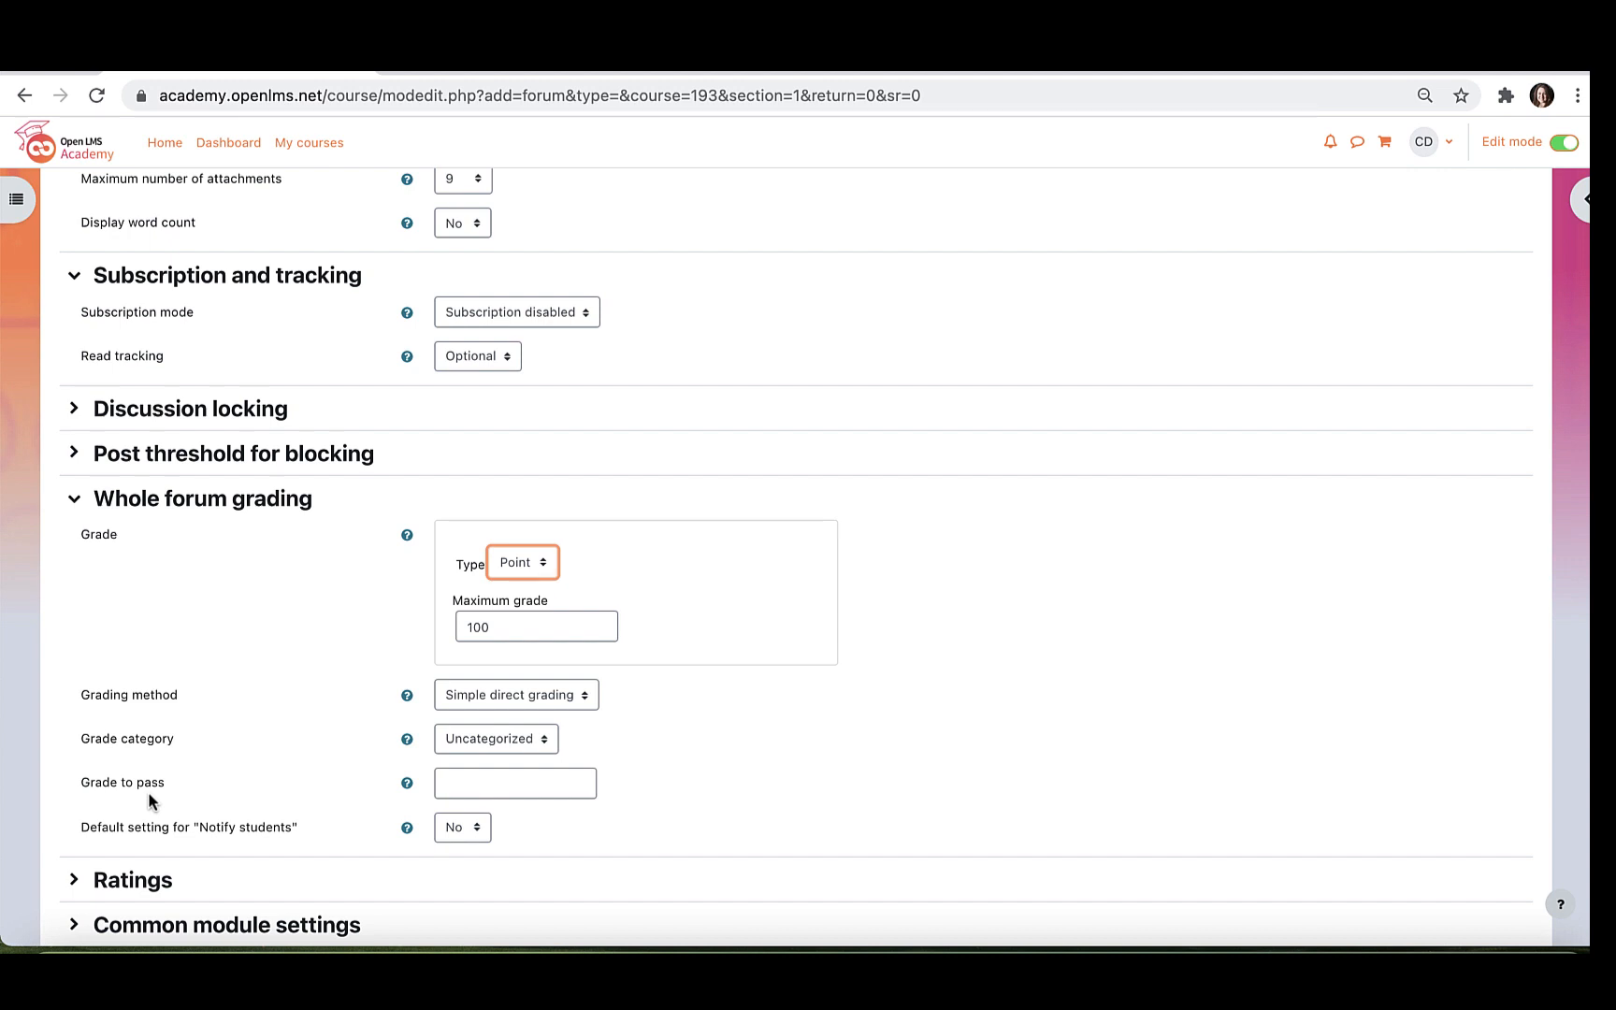
{"action": "scroll", "coordinate": [329, 715], "scroll_direction": "down", "scroll_amount": 4}
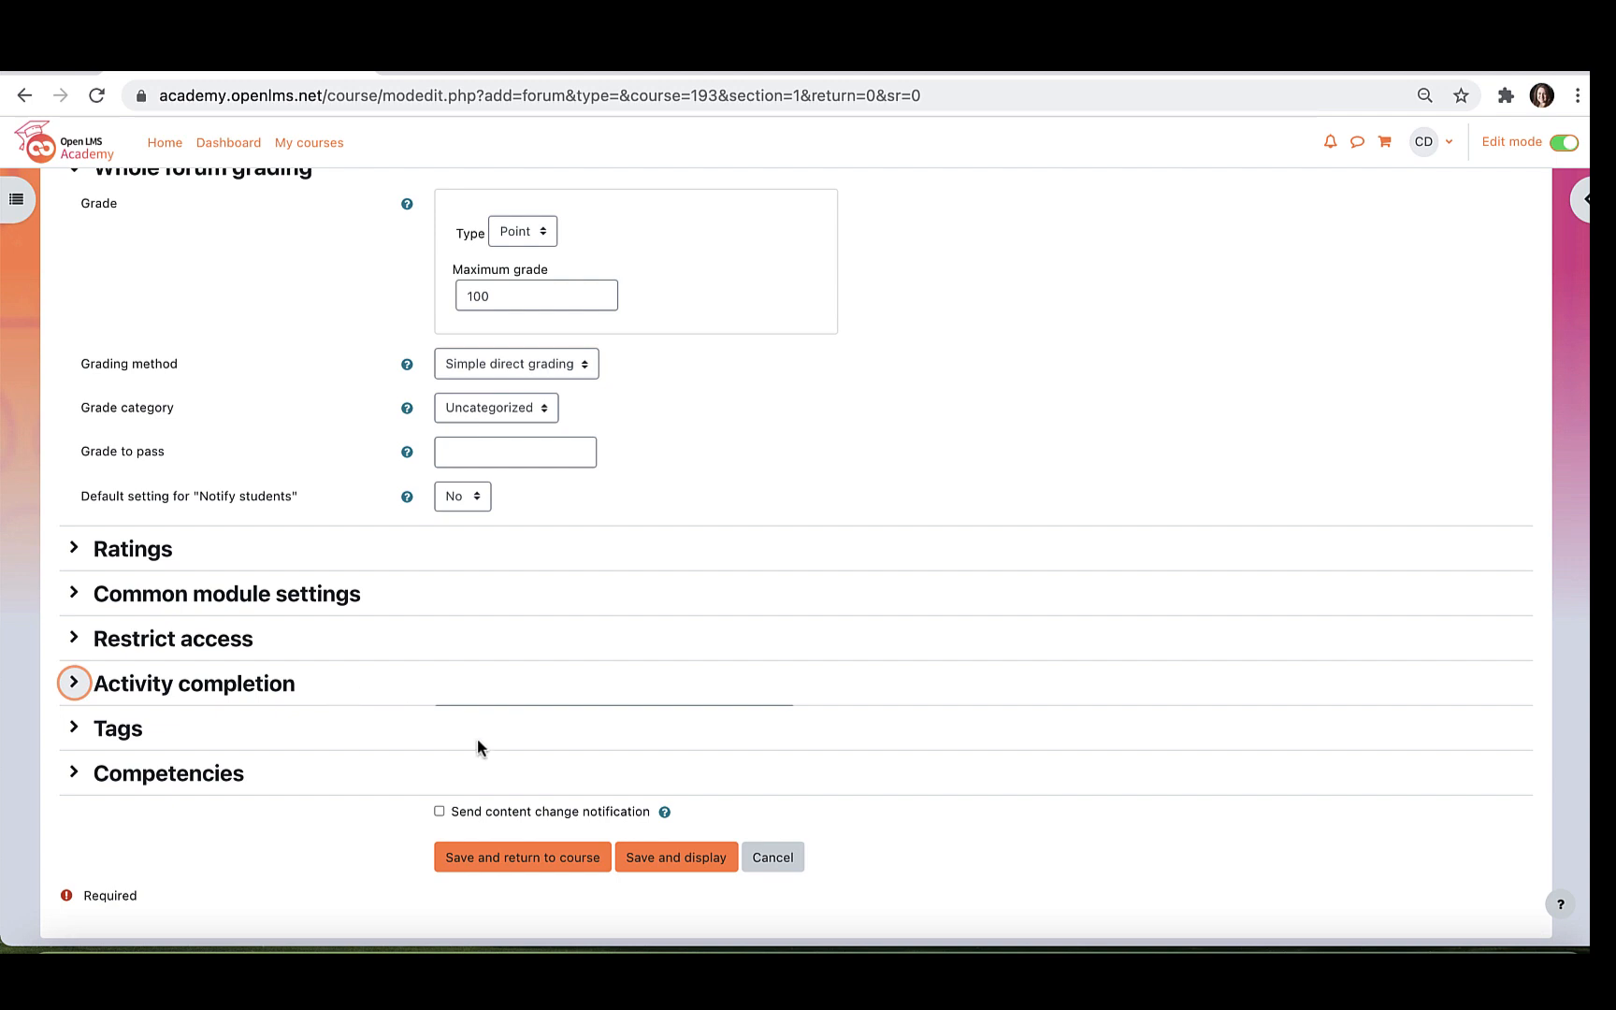
{"action": "left_click", "coordinate": [556, 857]}
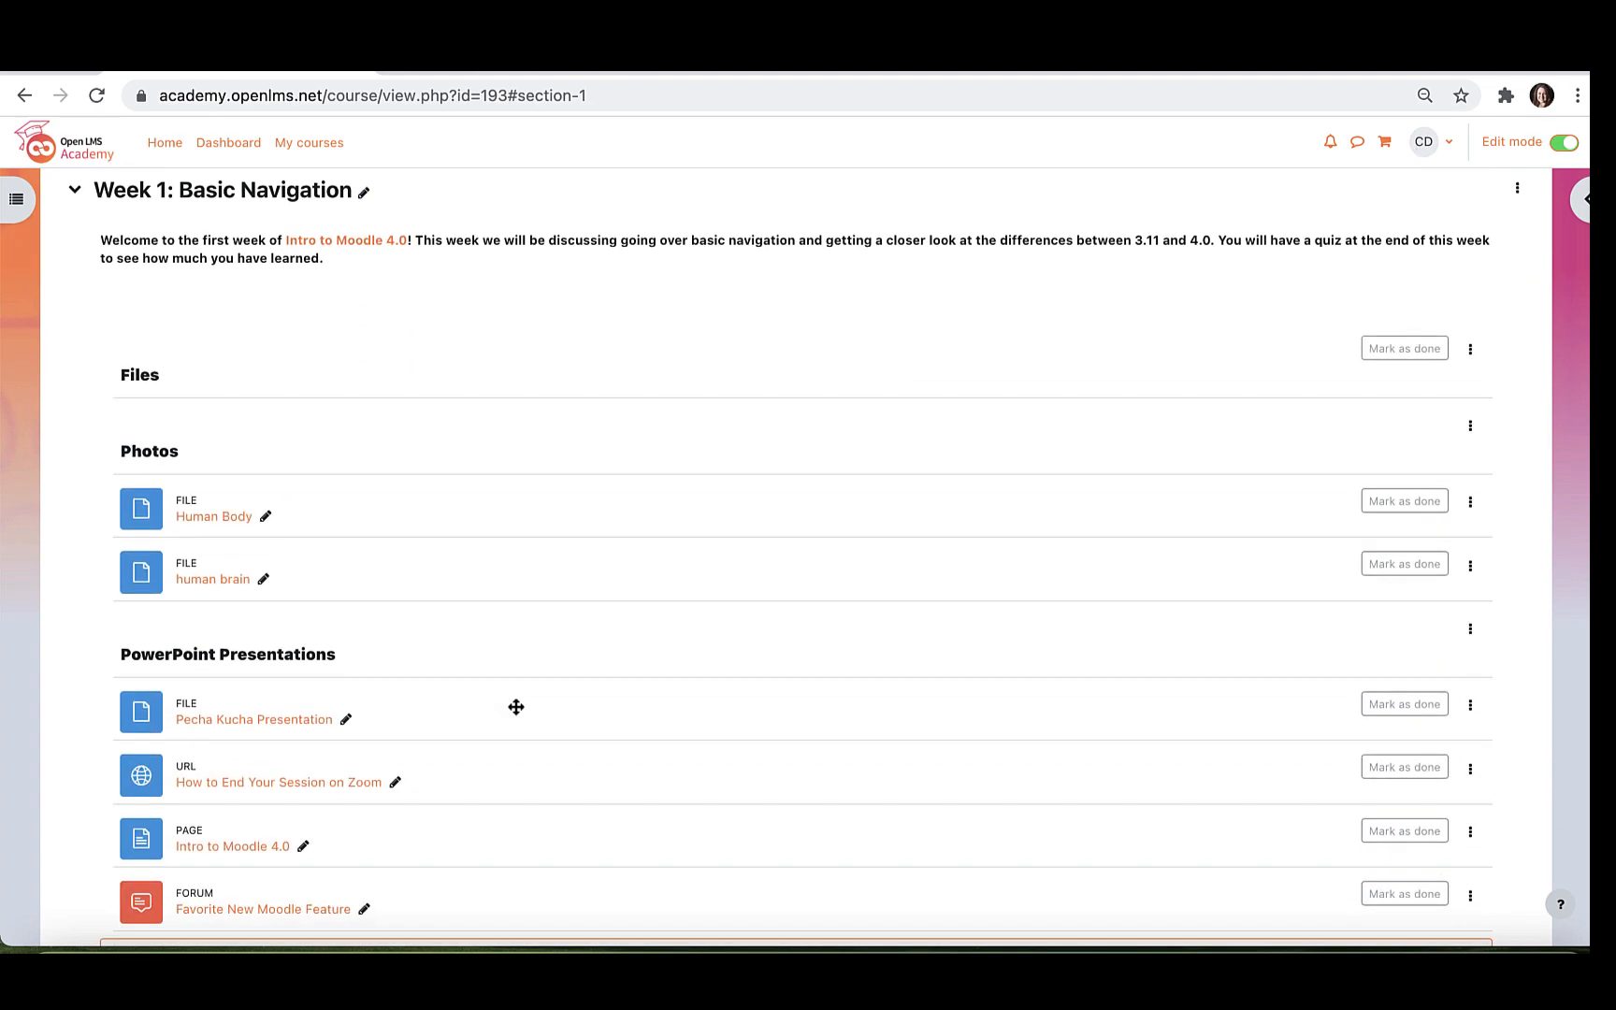
Add a forum to Week 1 named "Favorite New Moodle Feature Second Example" with the description "What is your favorite feature new to Moodle 4.0?"
{"action": "scroll", "coordinate": [517, 707], "scroll_direction": "down", "scroll_amount": 3}
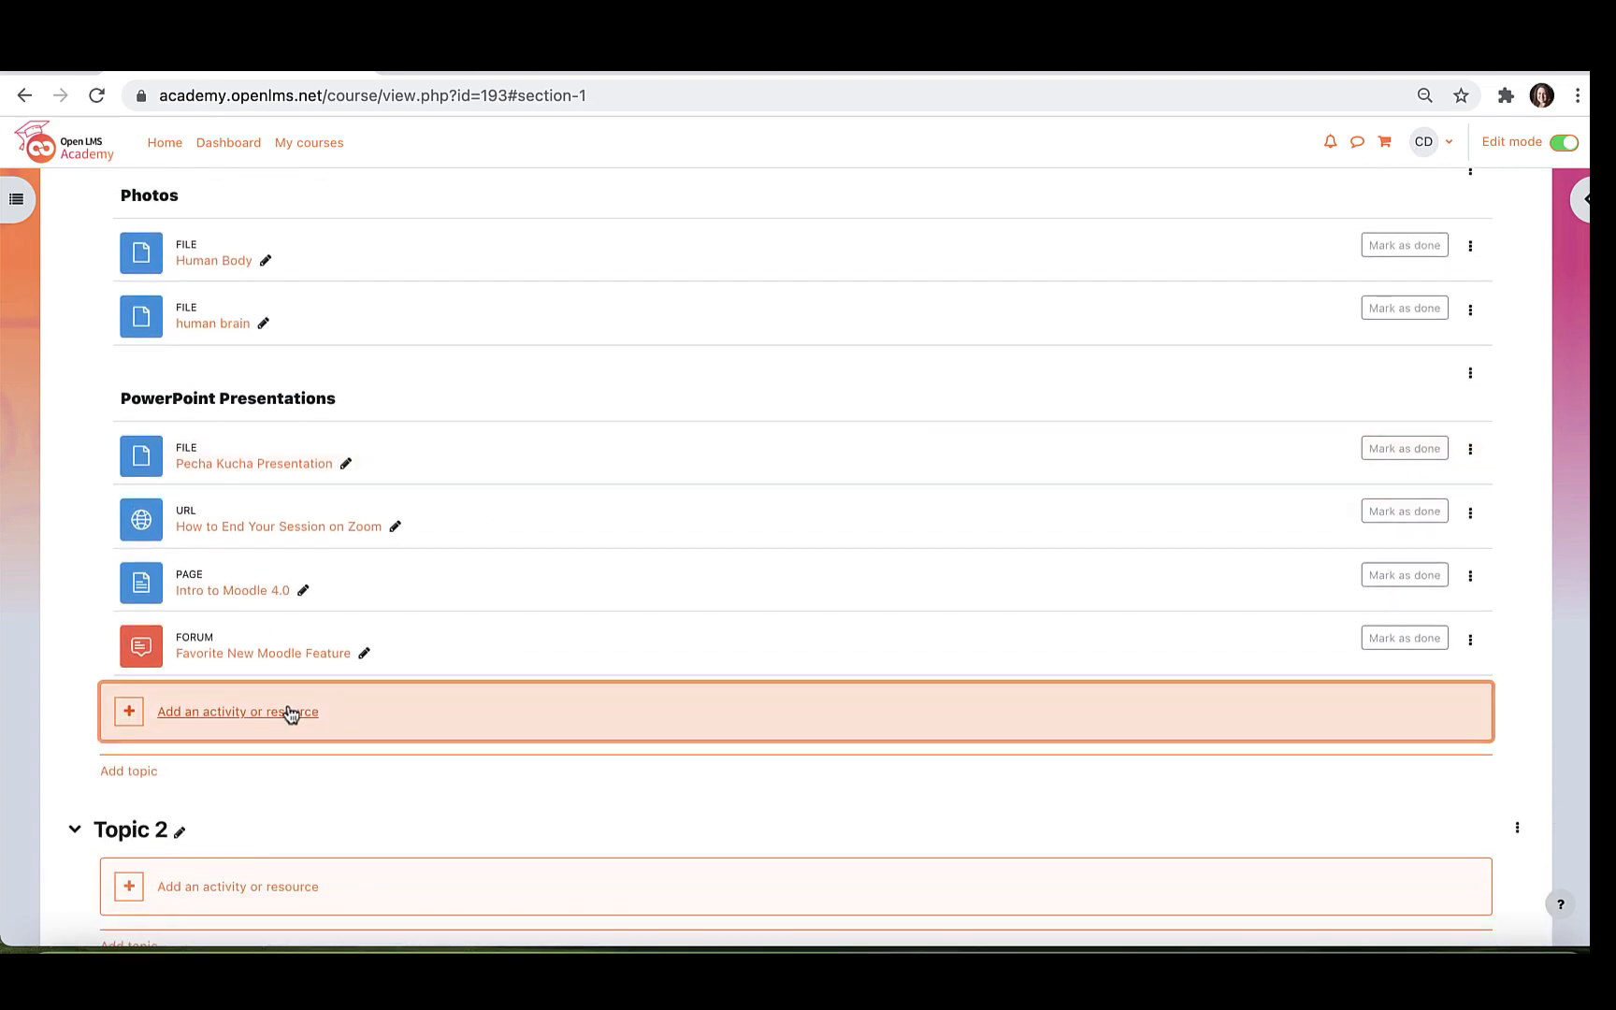
{"action": "left_click", "coordinate": [290, 713]}
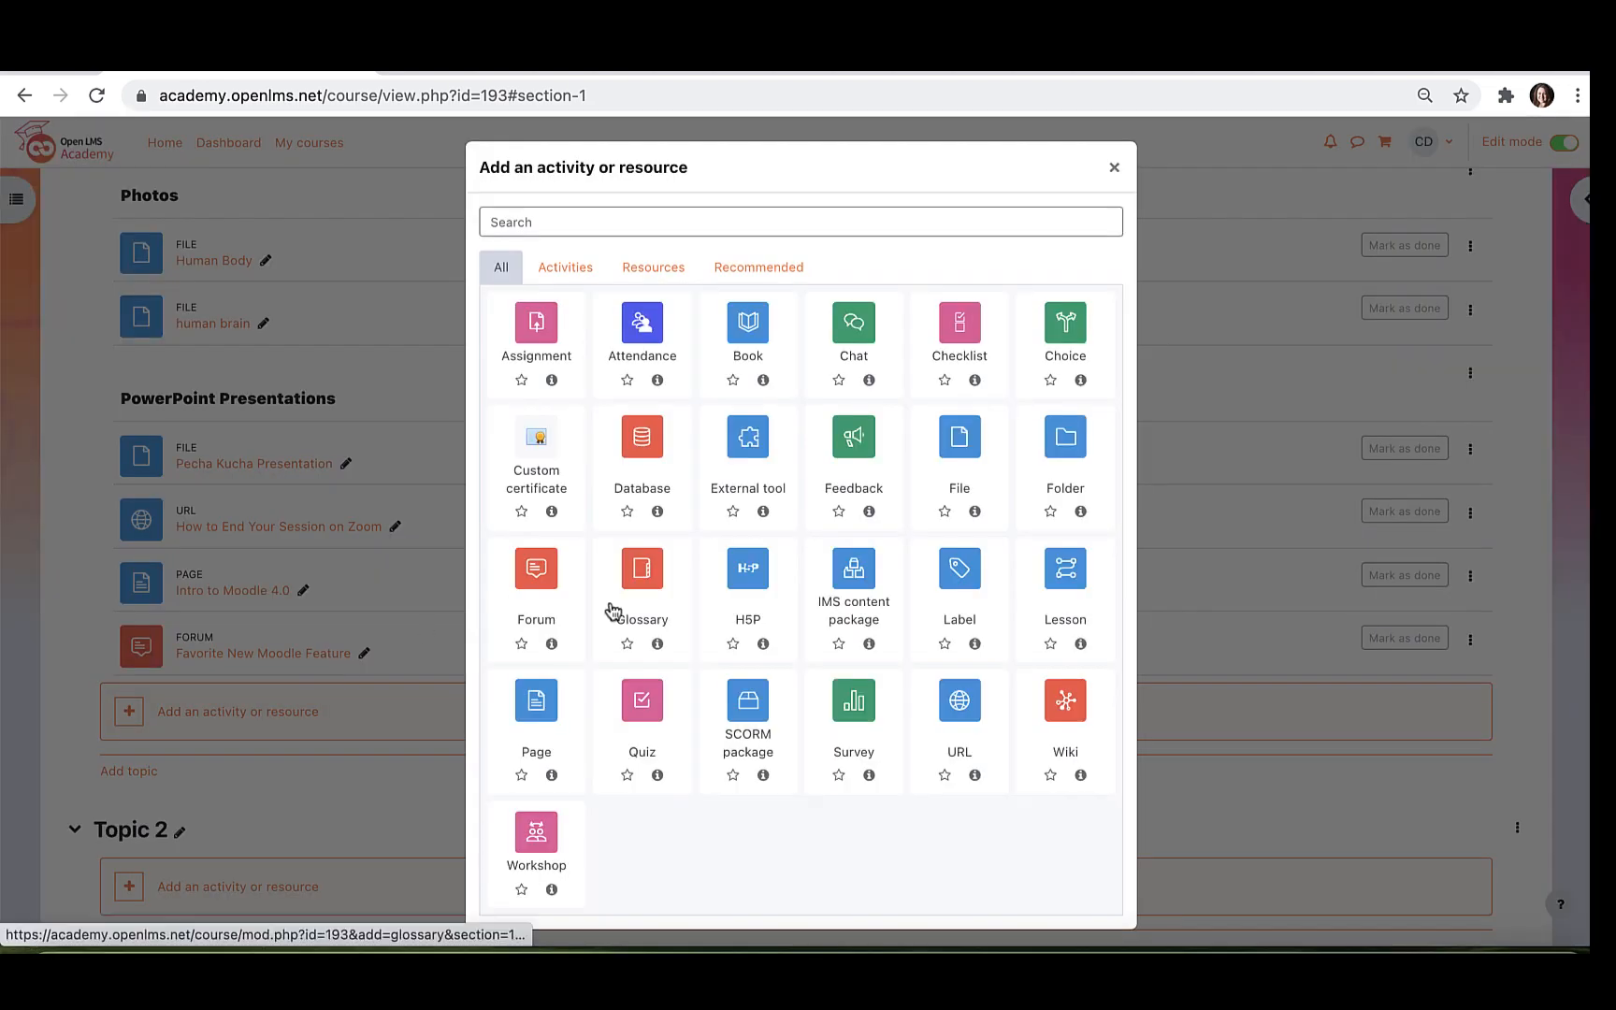
{"action": "left_click", "coordinate": [545, 596]}
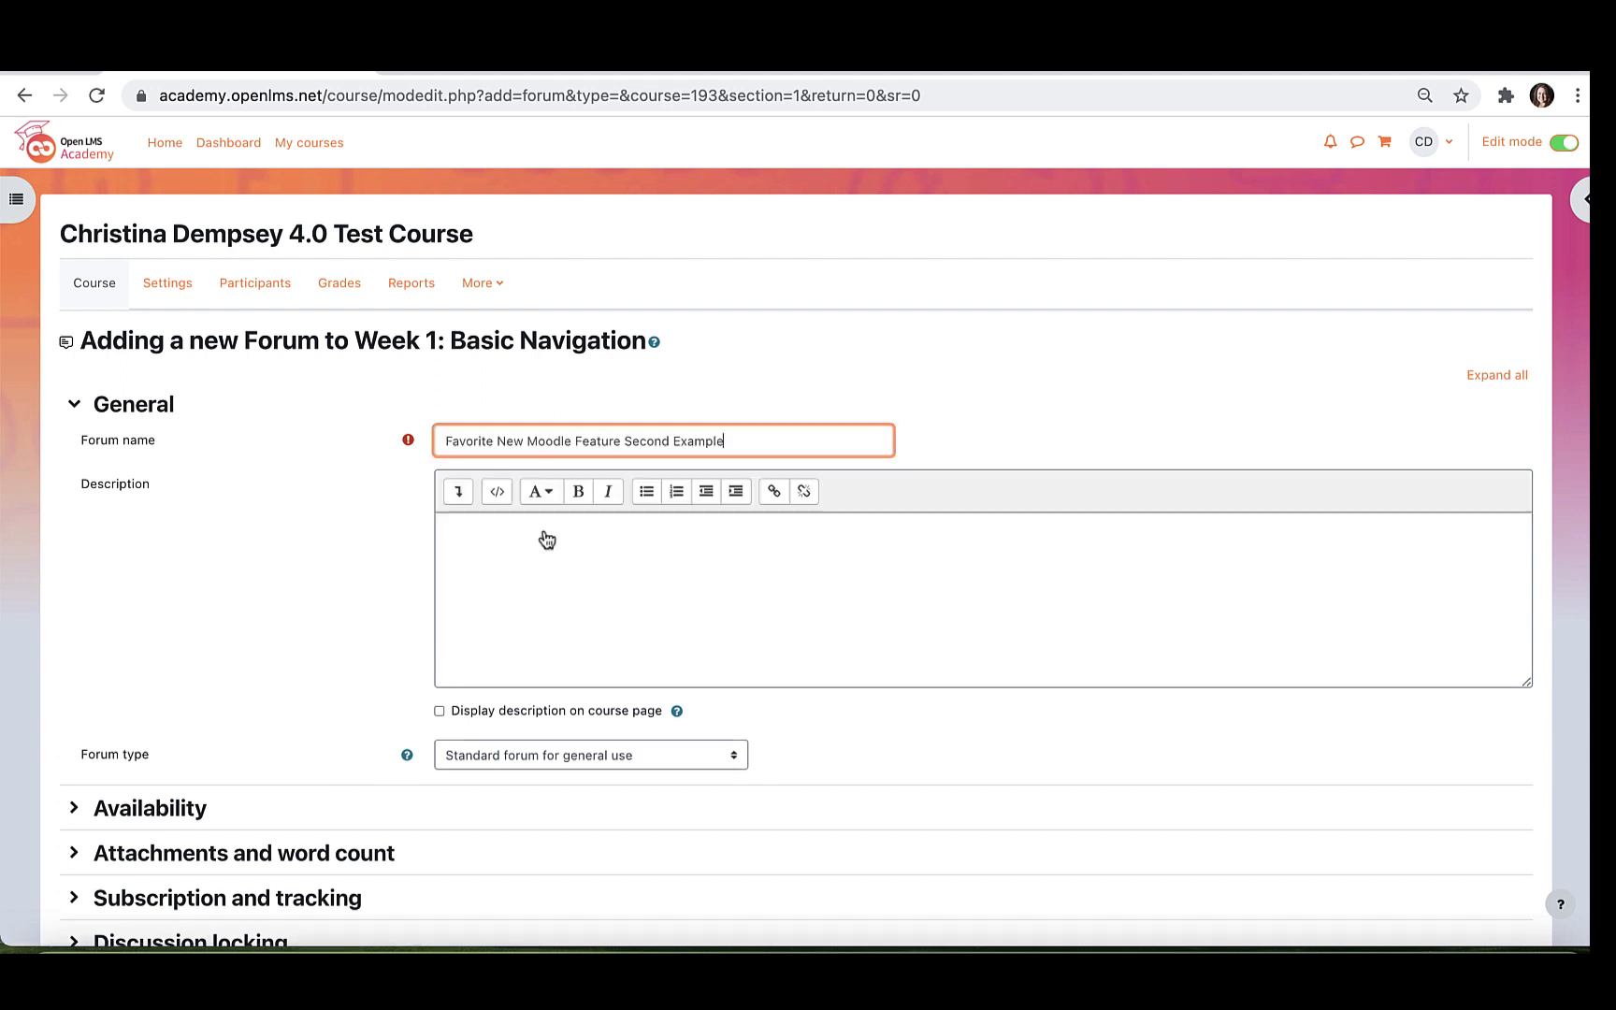
{"action": "left_click", "coordinate": [555, 568]}
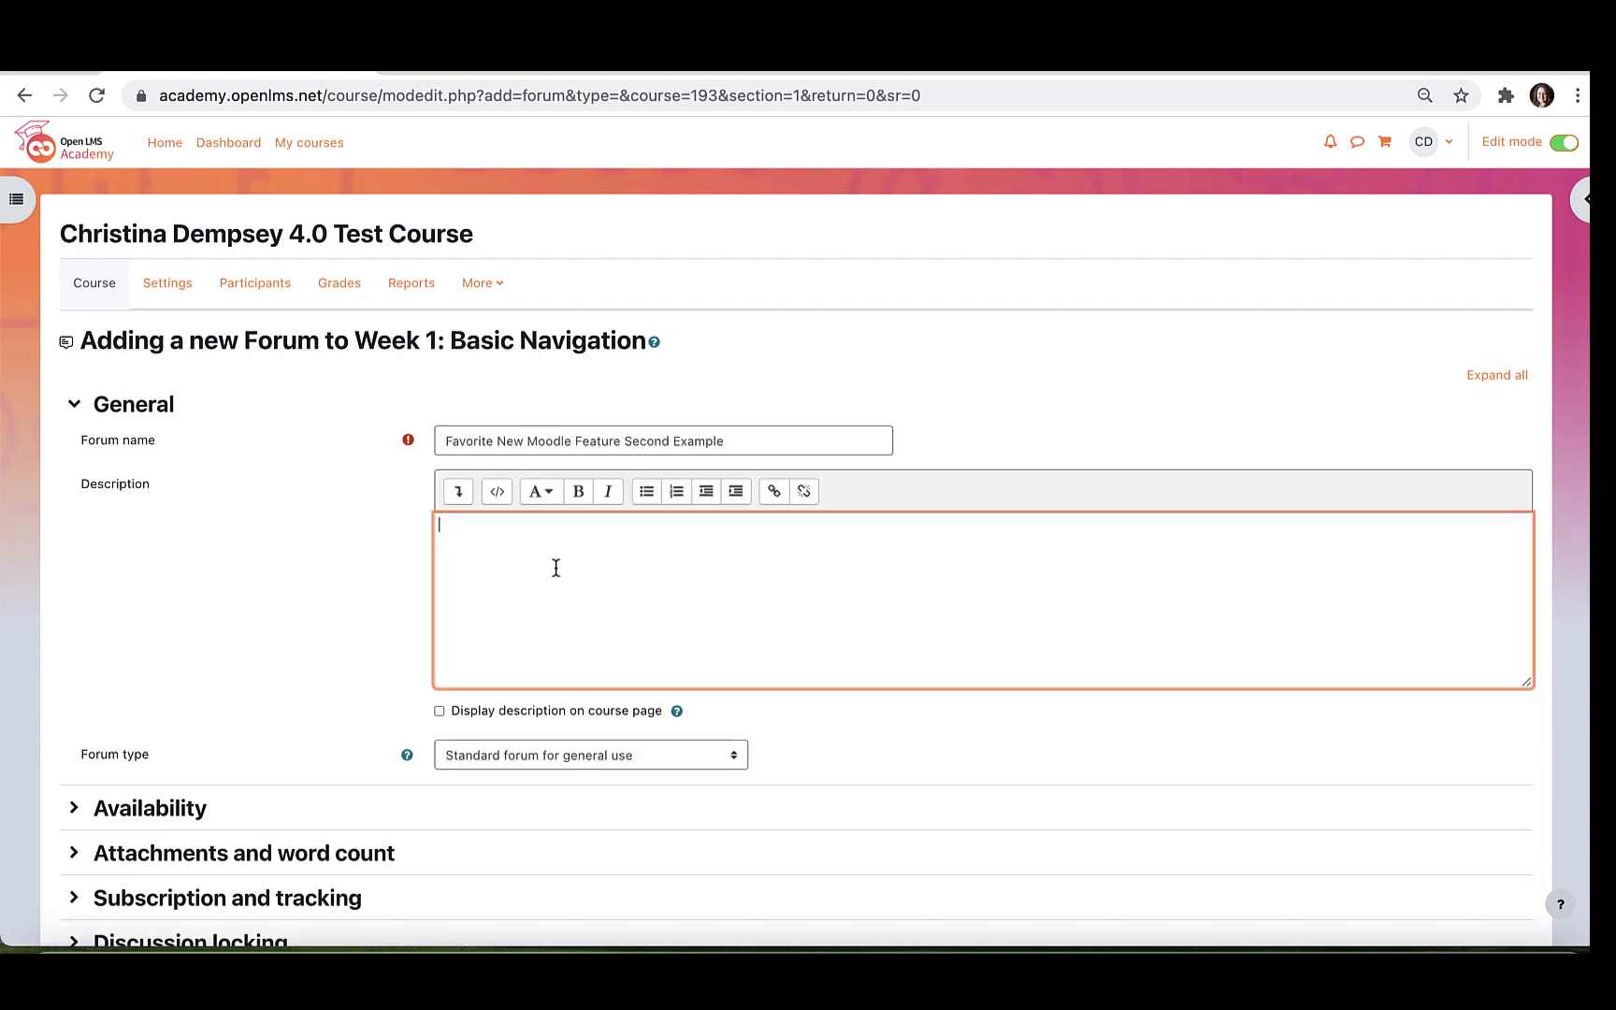
{"action": "type", "text": "What is your favorite feature new to Moodle 4.0?"}
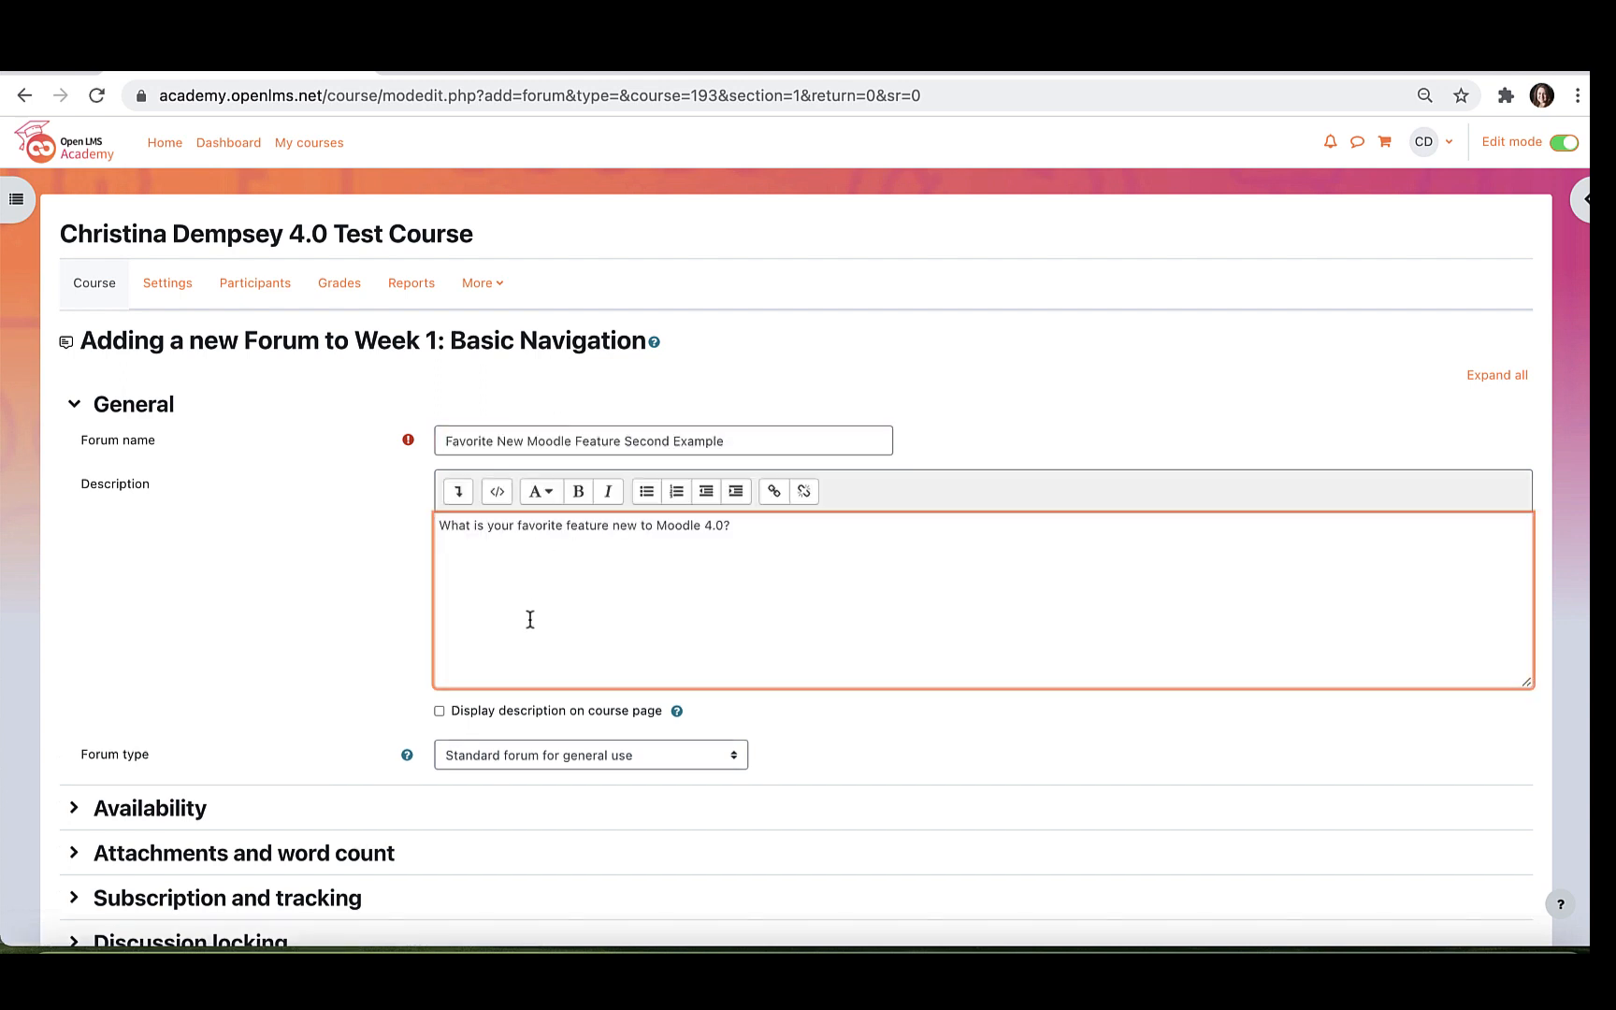
Set the second example forum's type to "A single simple discussion"
{"action": "scroll", "coordinate": [529, 622], "scroll_direction": "down", "scroll_amount": 3}
{"action": "left_click", "coordinate": [531, 635]}
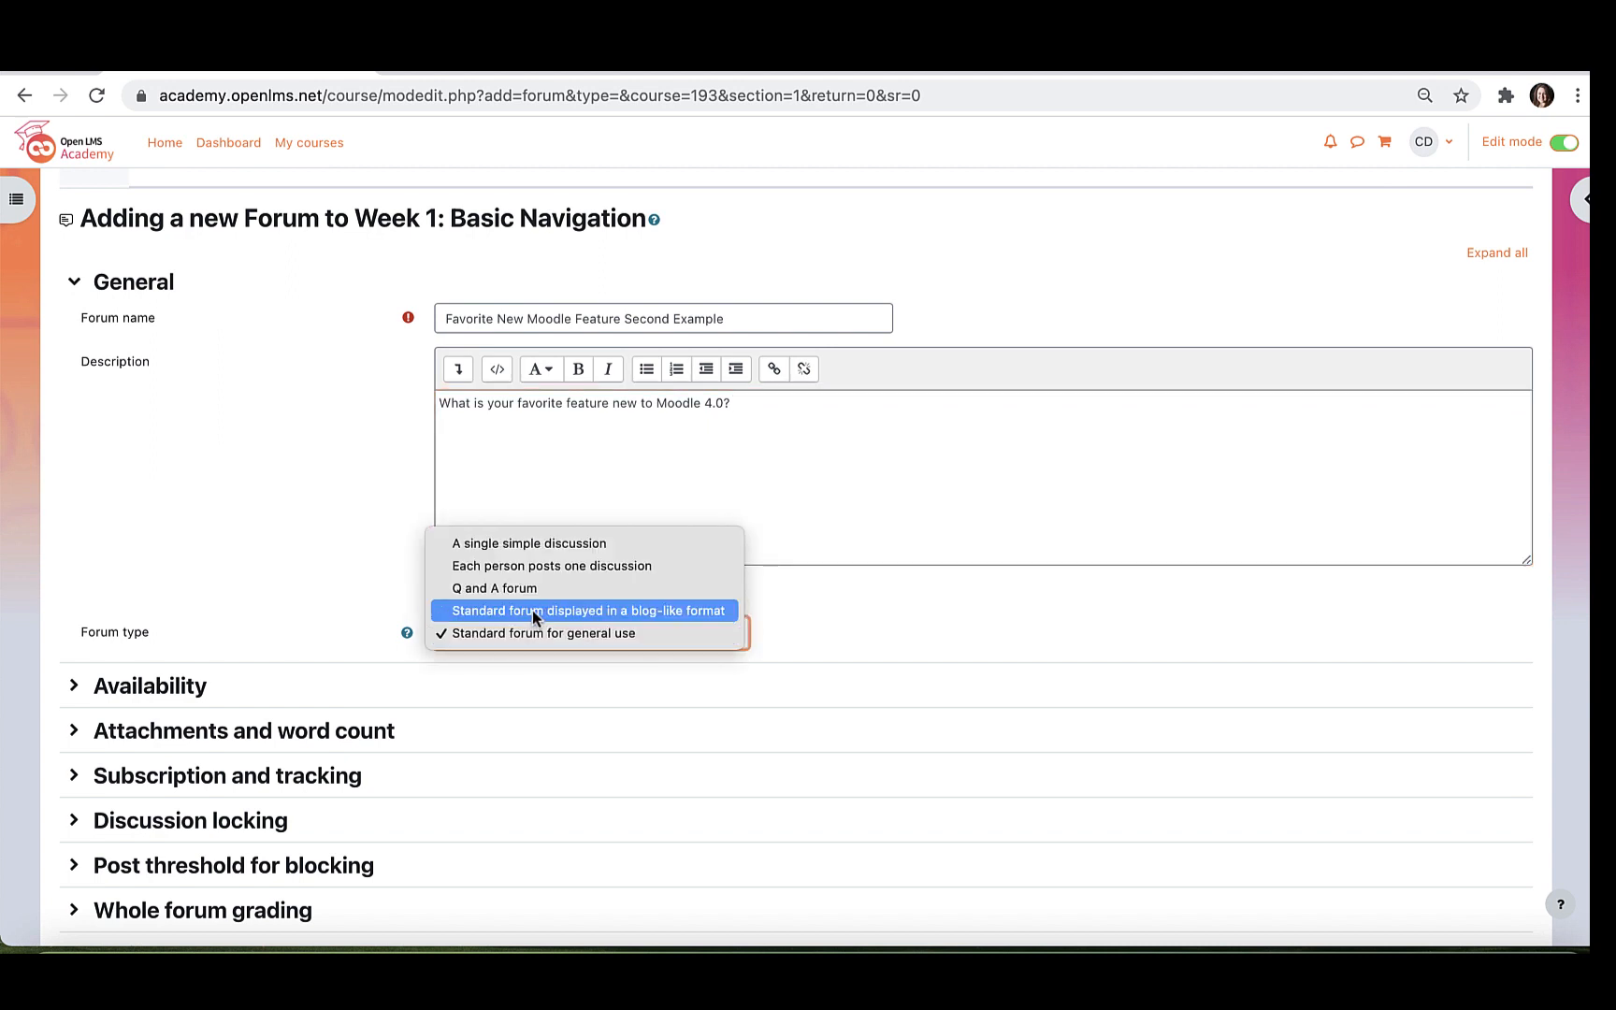
{"action": "left_click", "coordinate": [533, 545]}
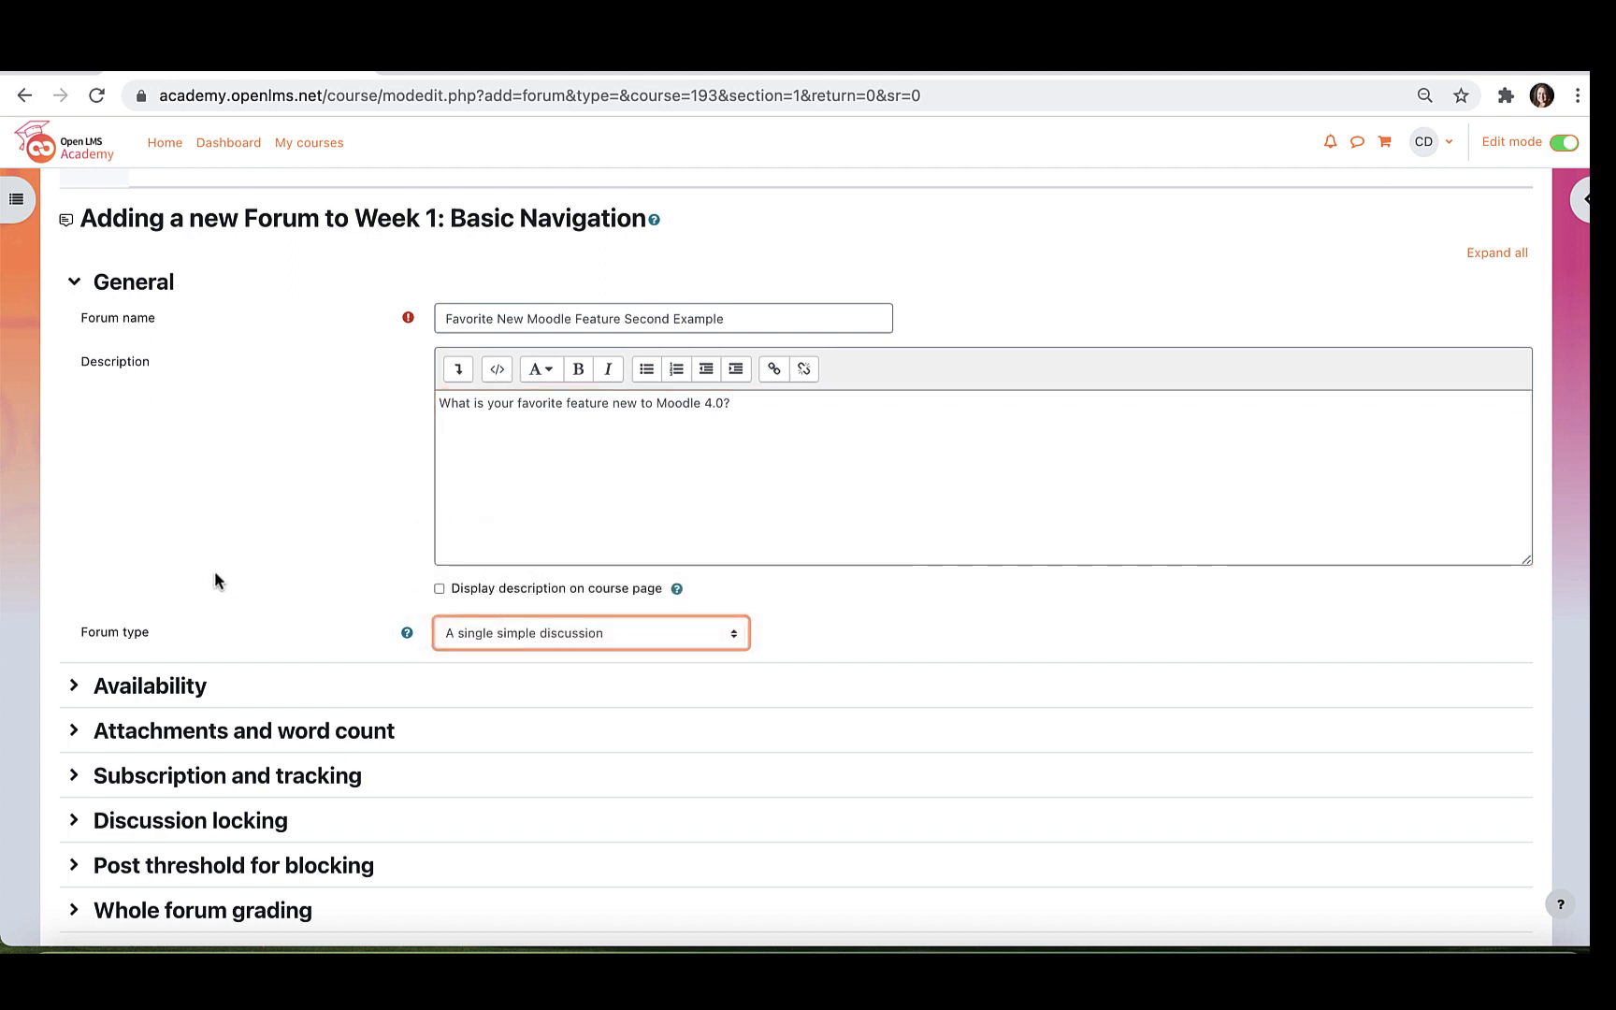
Set the second example forum's subscription mode to "Subscription disabled", then save it and return to the course
{"action": "scroll", "coordinate": [215, 571], "scroll_direction": "down", "scroll_amount": 2}
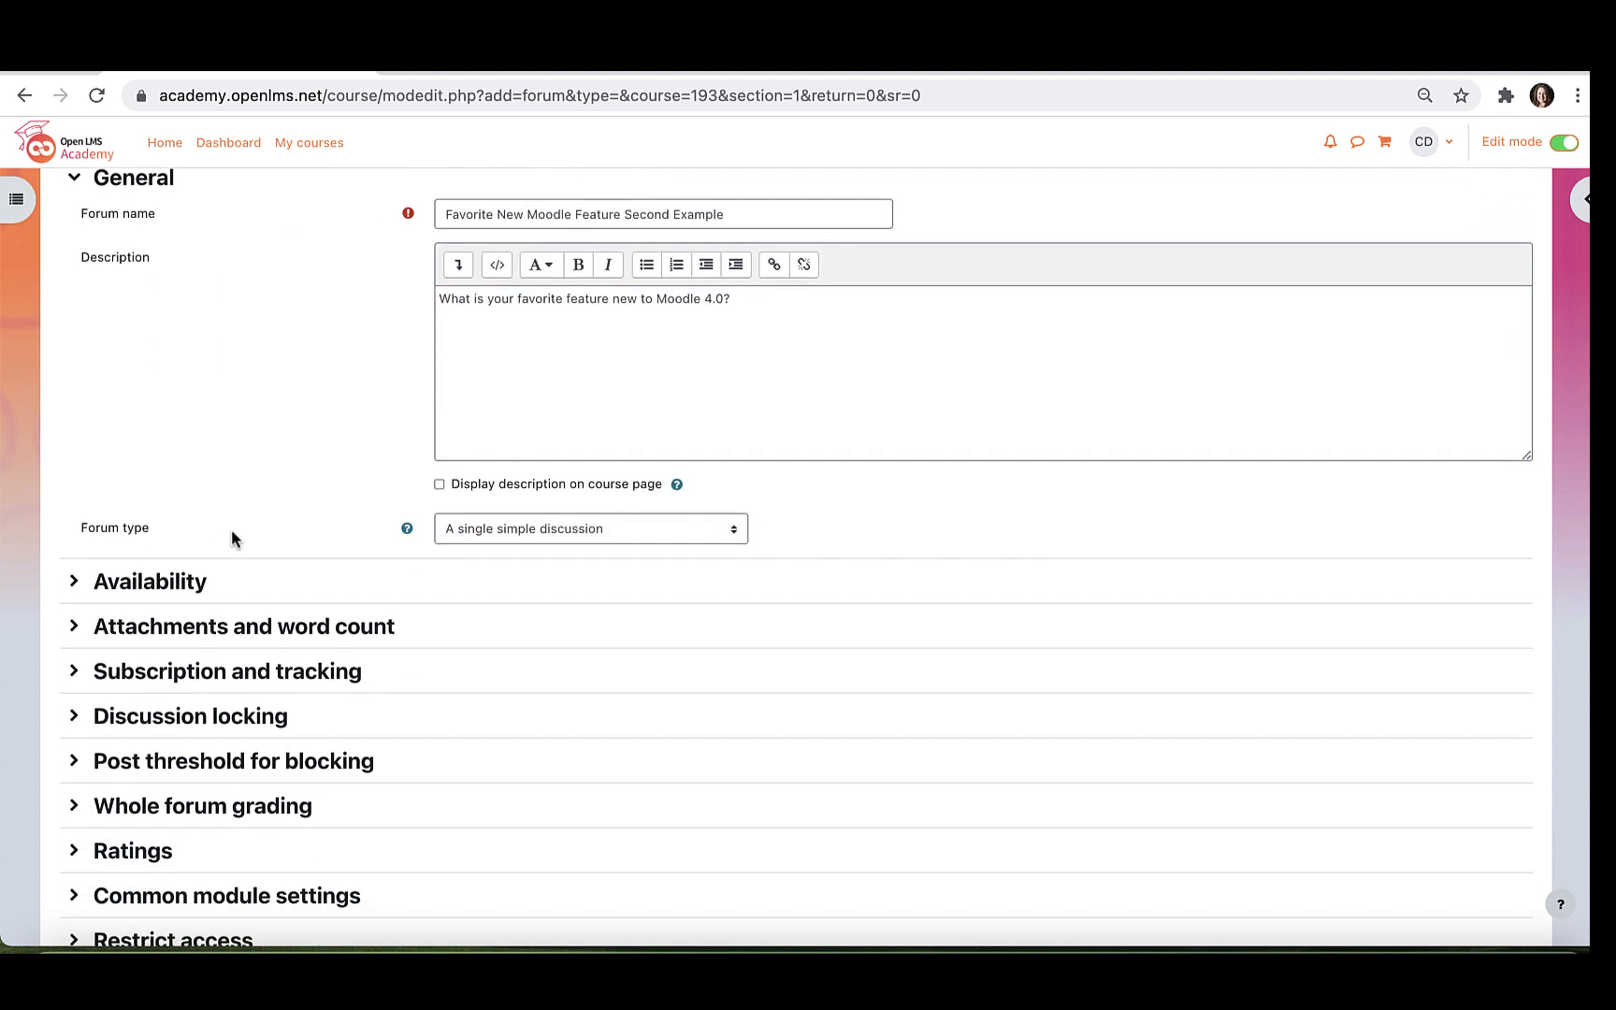
{"action": "scroll", "coordinate": [231, 529], "scroll_direction": "down", "scroll_amount": 4}
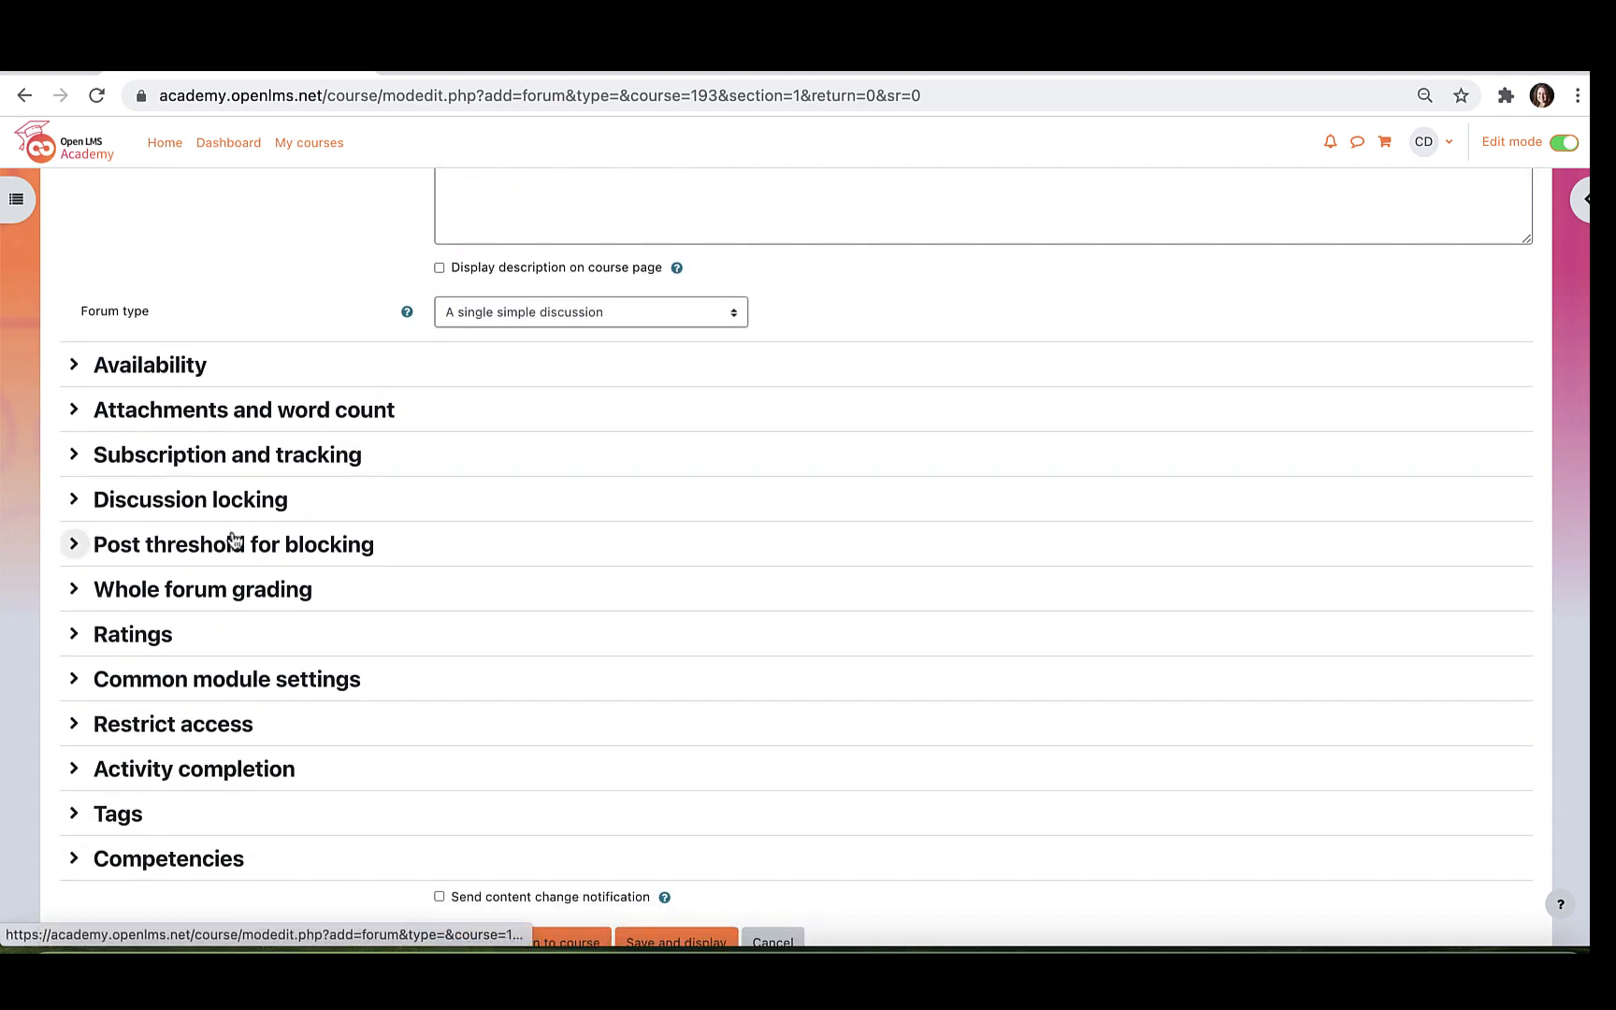
{"action": "left_click", "coordinate": [249, 458]}
{"action": "left_click", "coordinate": [519, 488]}
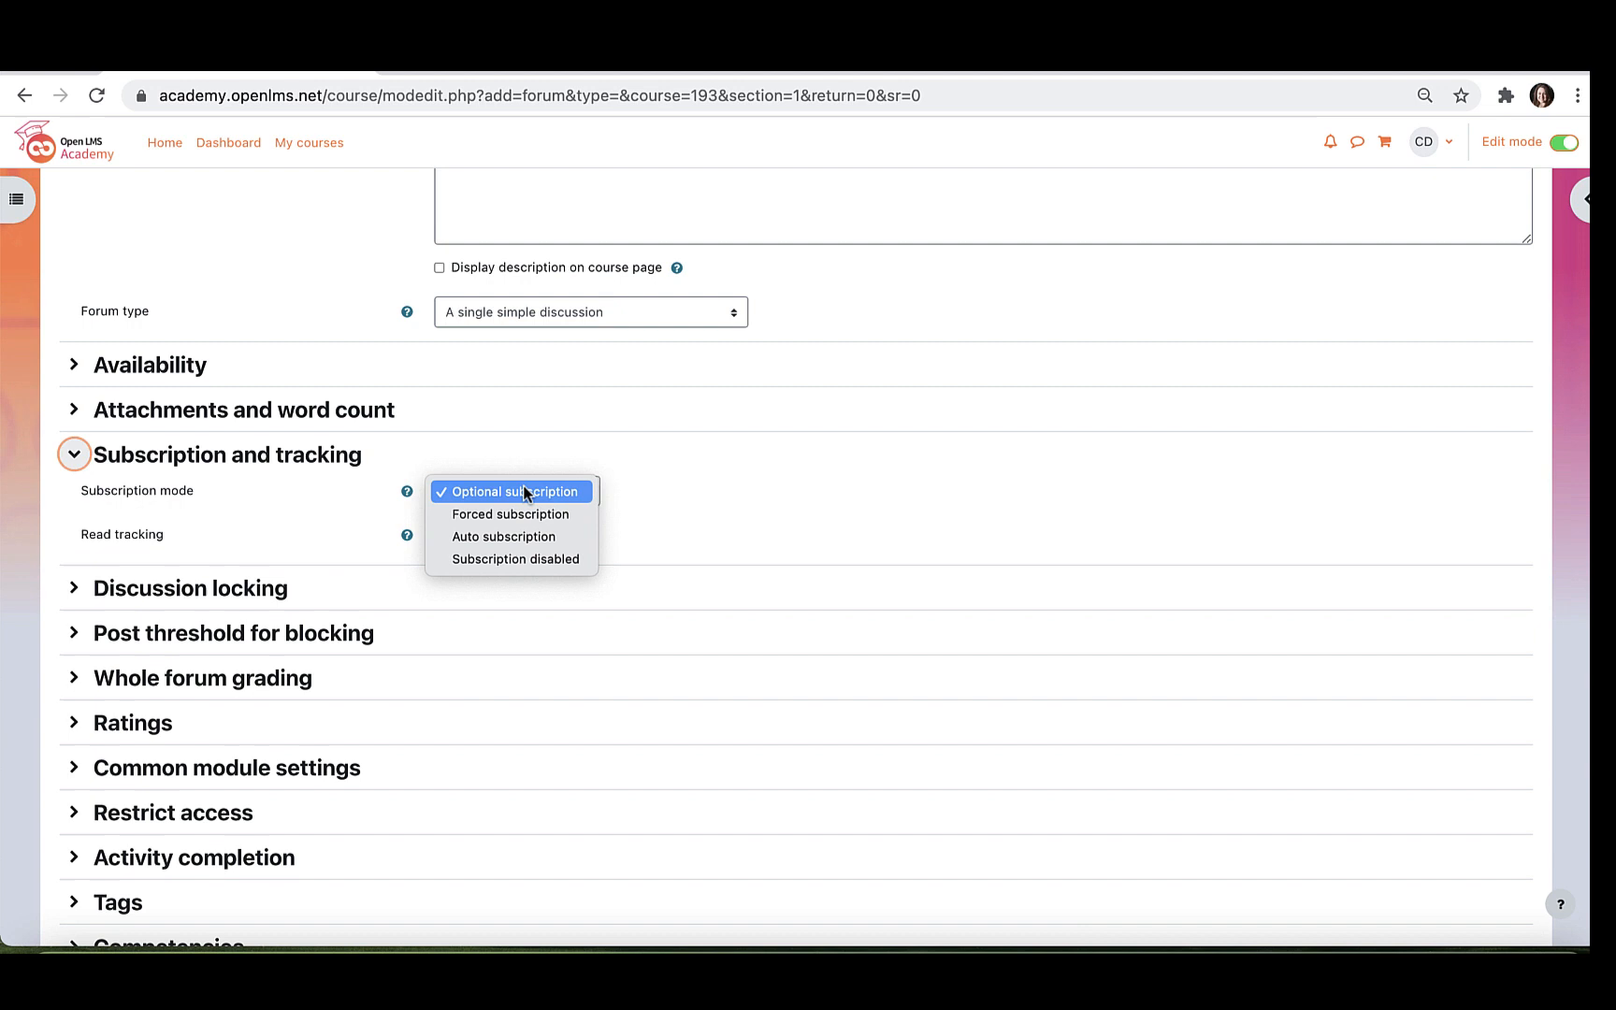
{"action": "left_click", "coordinate": [512, 560]}
{"action": "scroll", "coordinate": [671, 541], "scroll_direction": "down", "scroll_amount": 4}
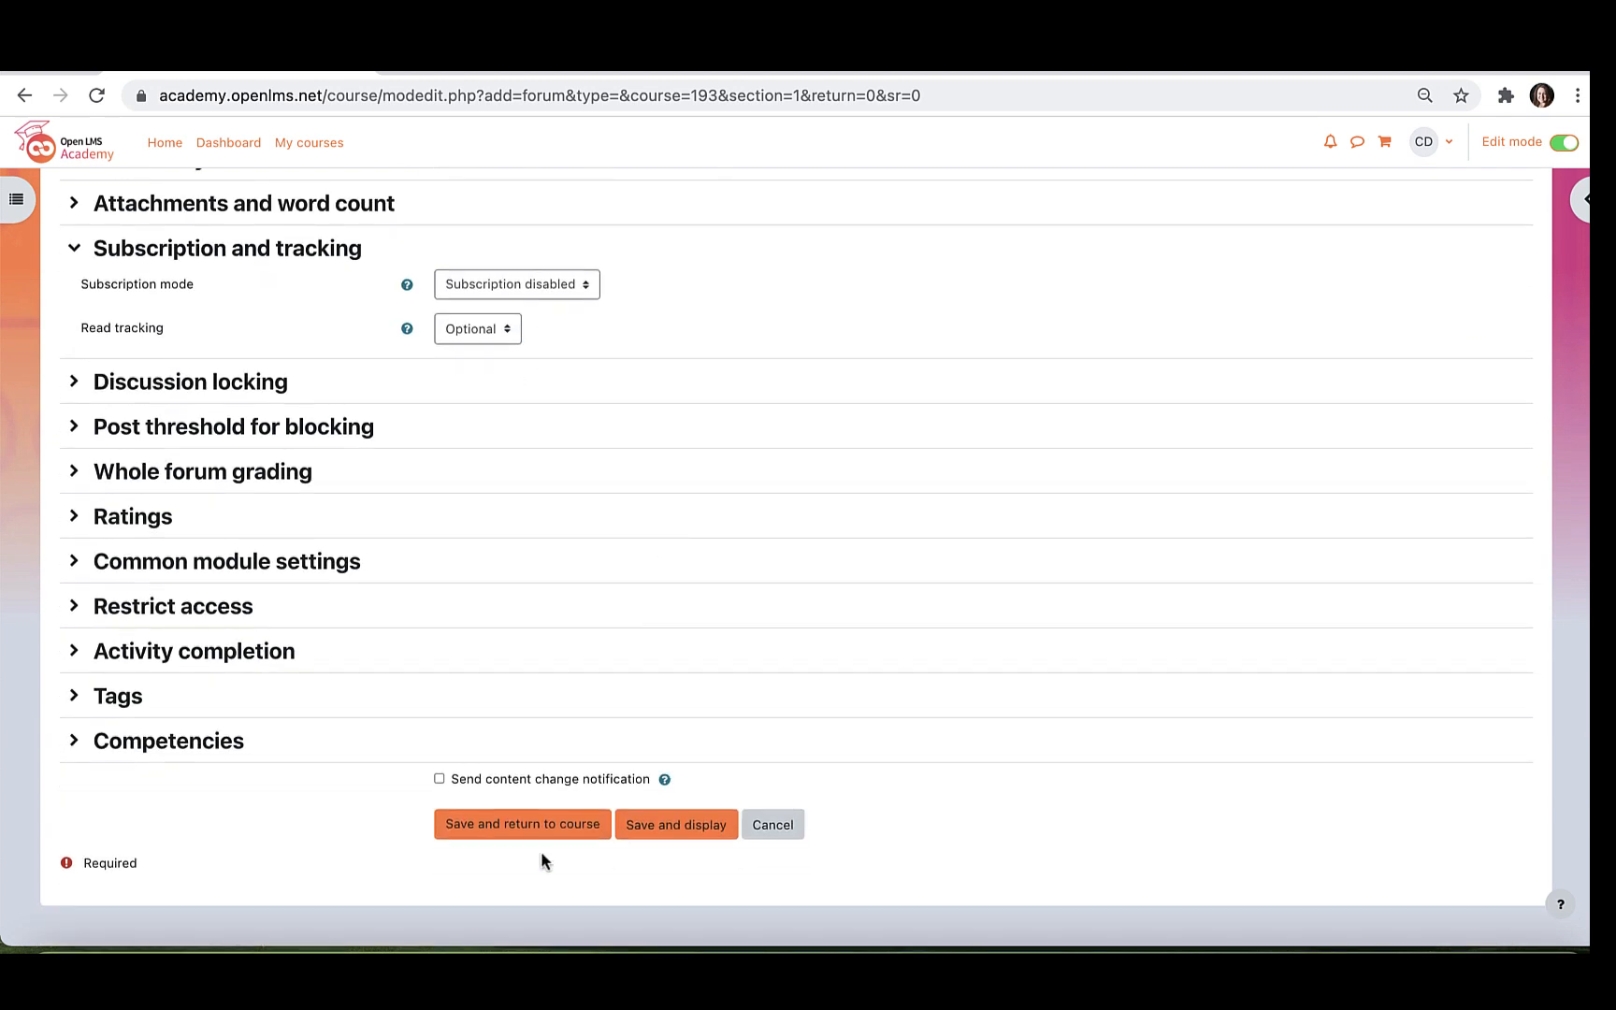
{"action": "left_click", "coordinate": [544, 827]}
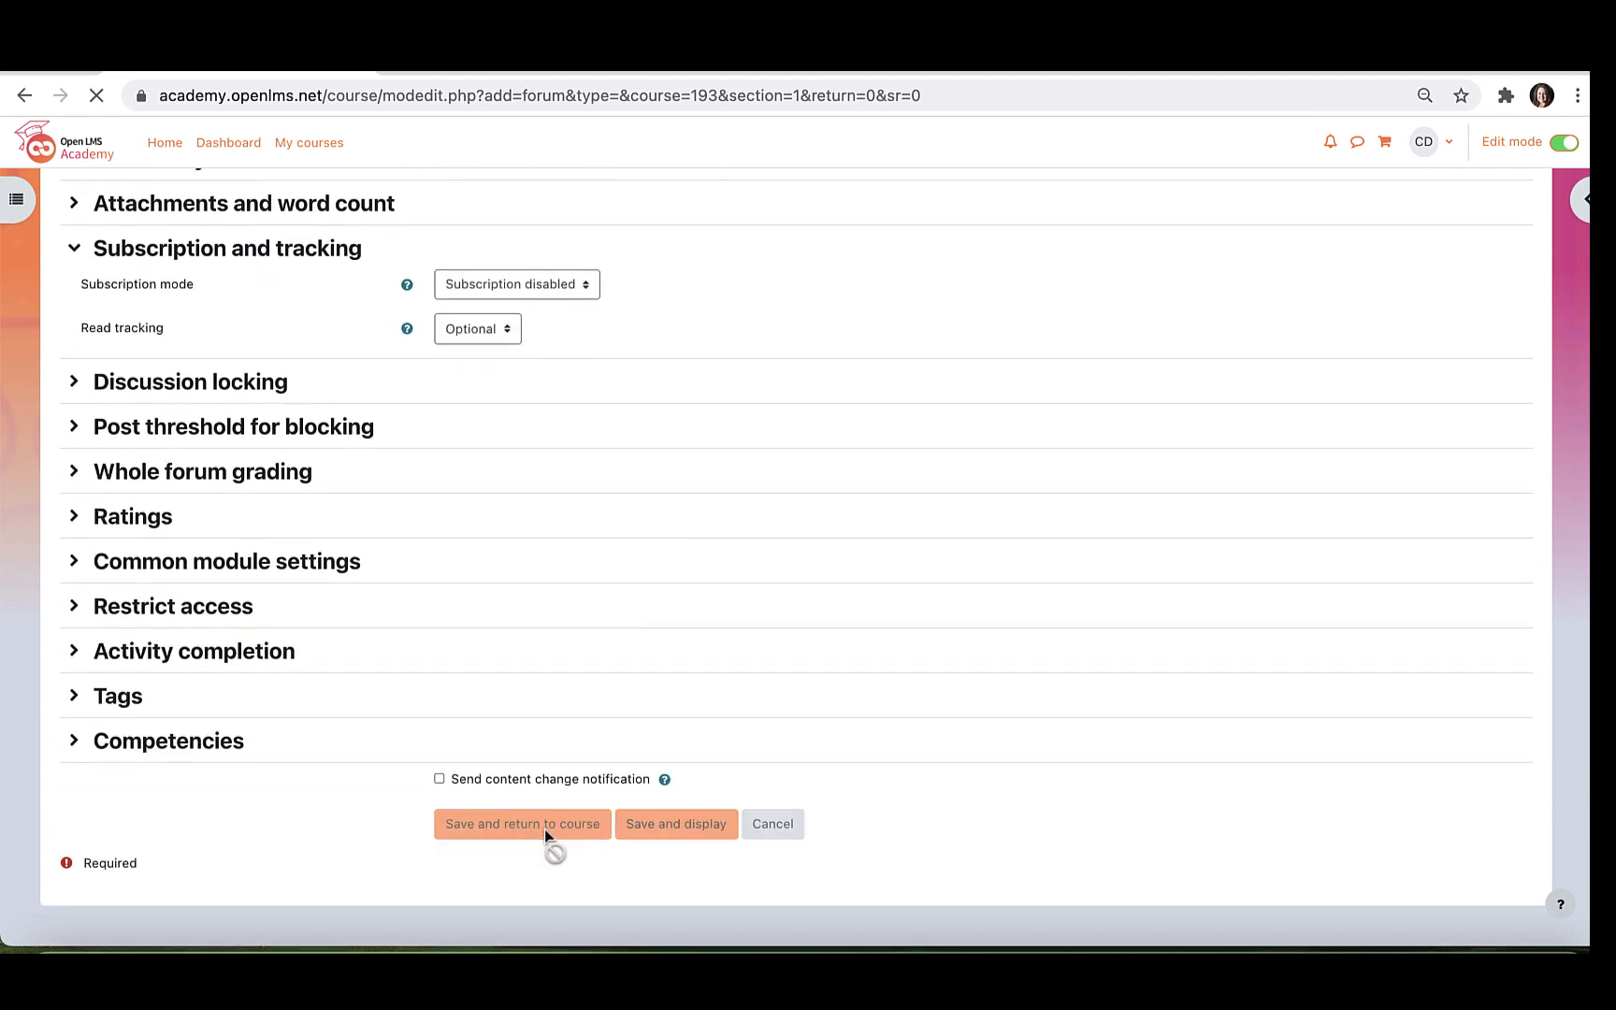
In the "Favorite New Moodle Feature" forum, draft a discussion topic titled "Favorite Moodle Feature" with a message praising the Course Index for easy navigation
{"action": "scroll", "coordinate": [544, 829], "scroll_direction": "down", "scroll_amount": 3}
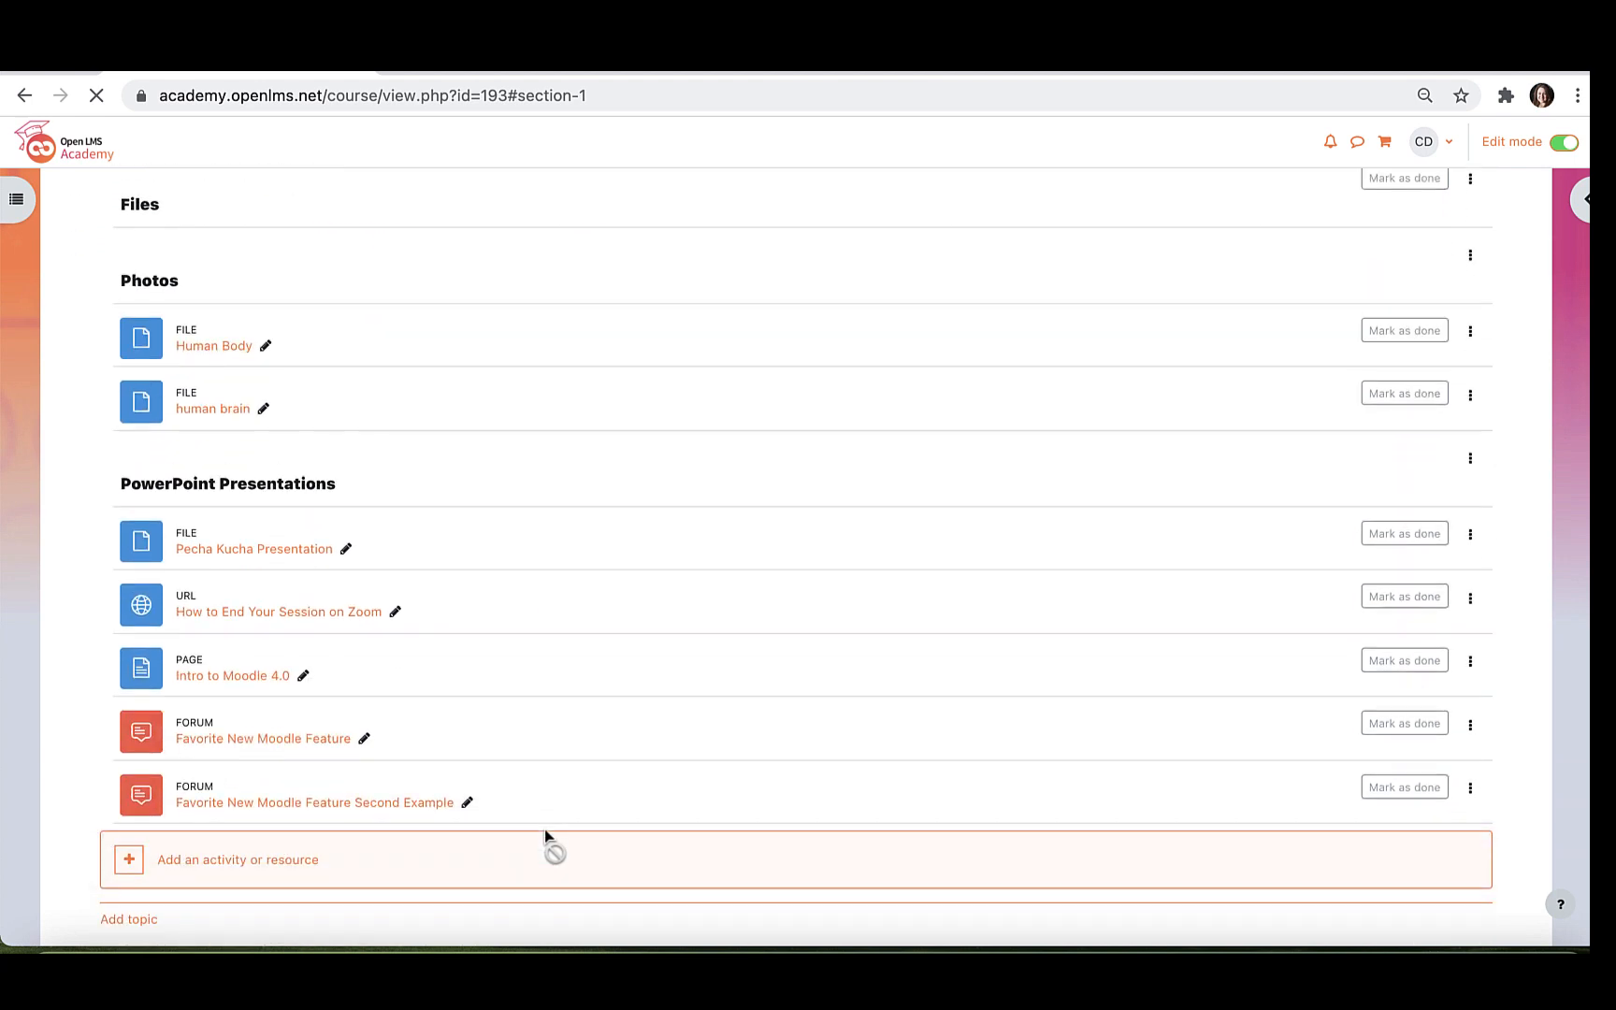
{"action": "scroll", "coordinate": [545, 828], "scroll_direction": "down", "scroll_amount": 1}
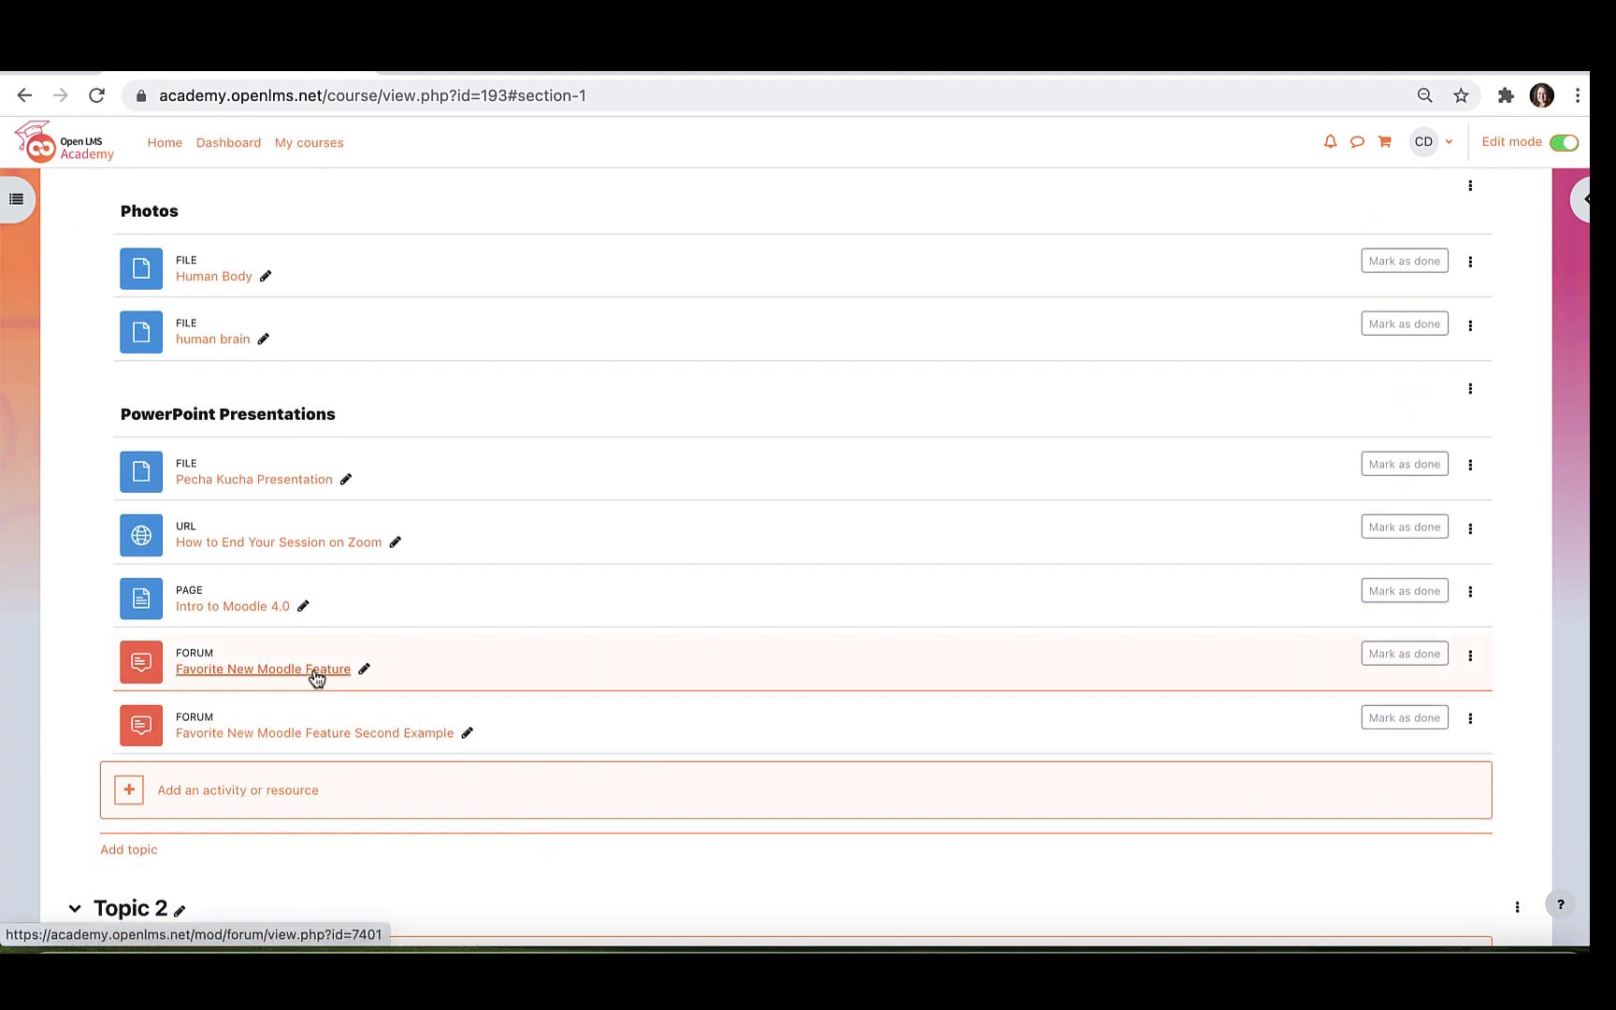
{"action": "left_click", "coordinate": [316, 678]}
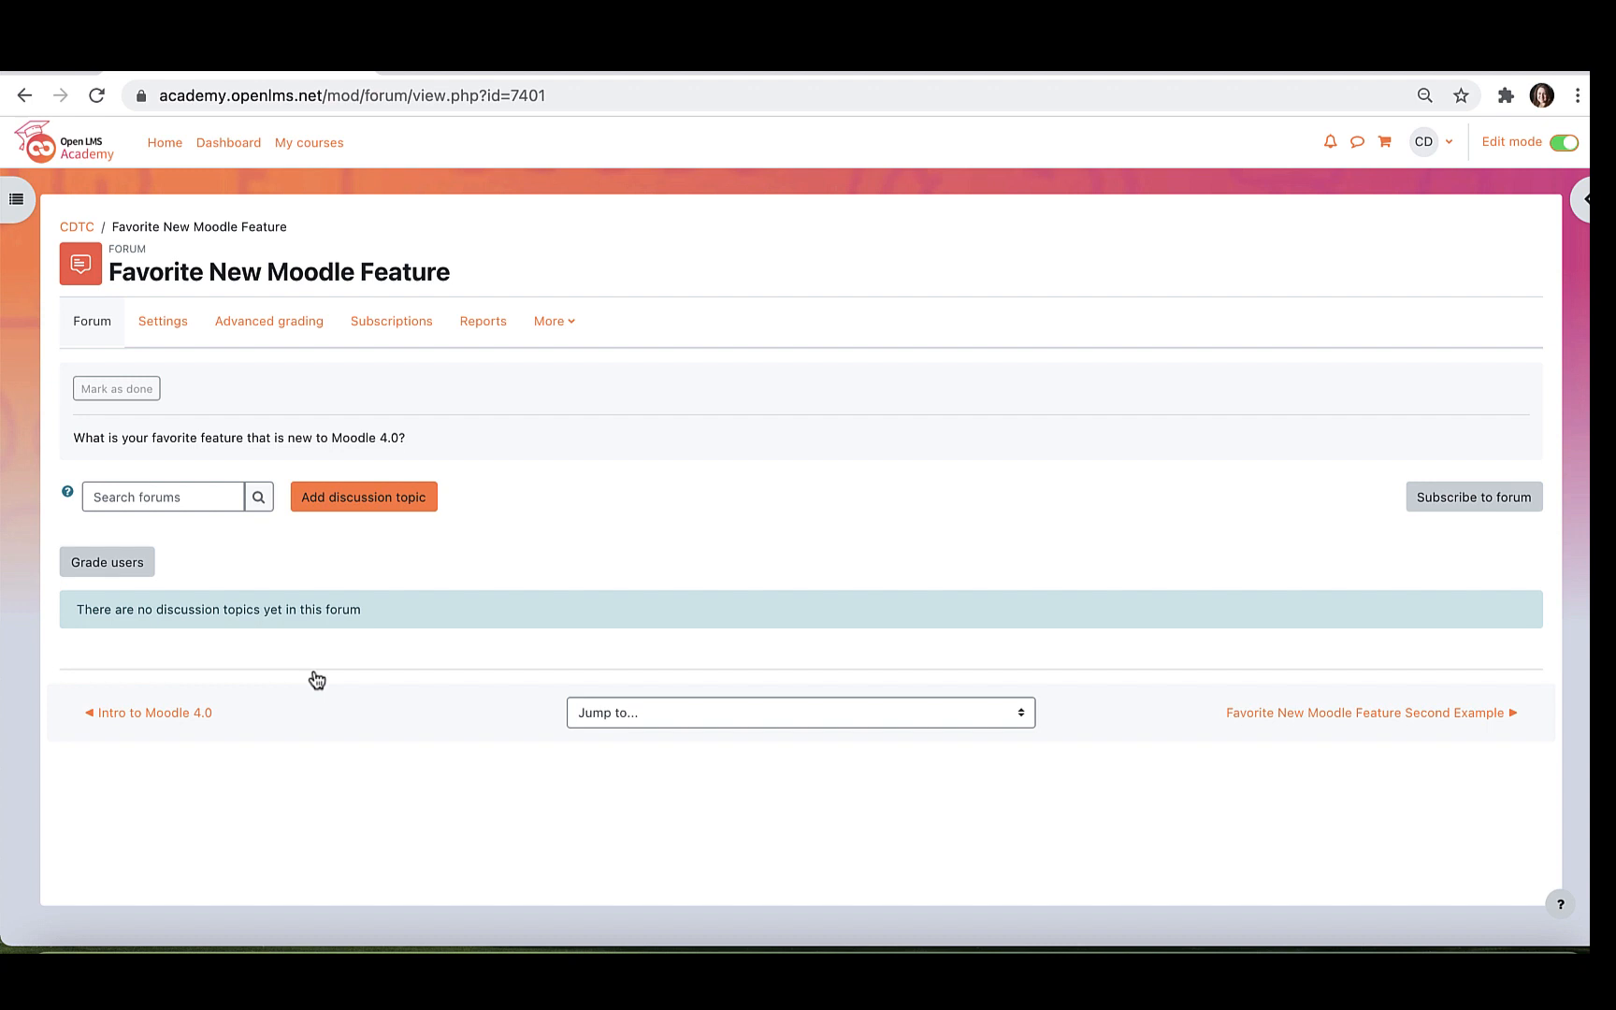
{"action": "left_click", "coordinate": [361, 501]}
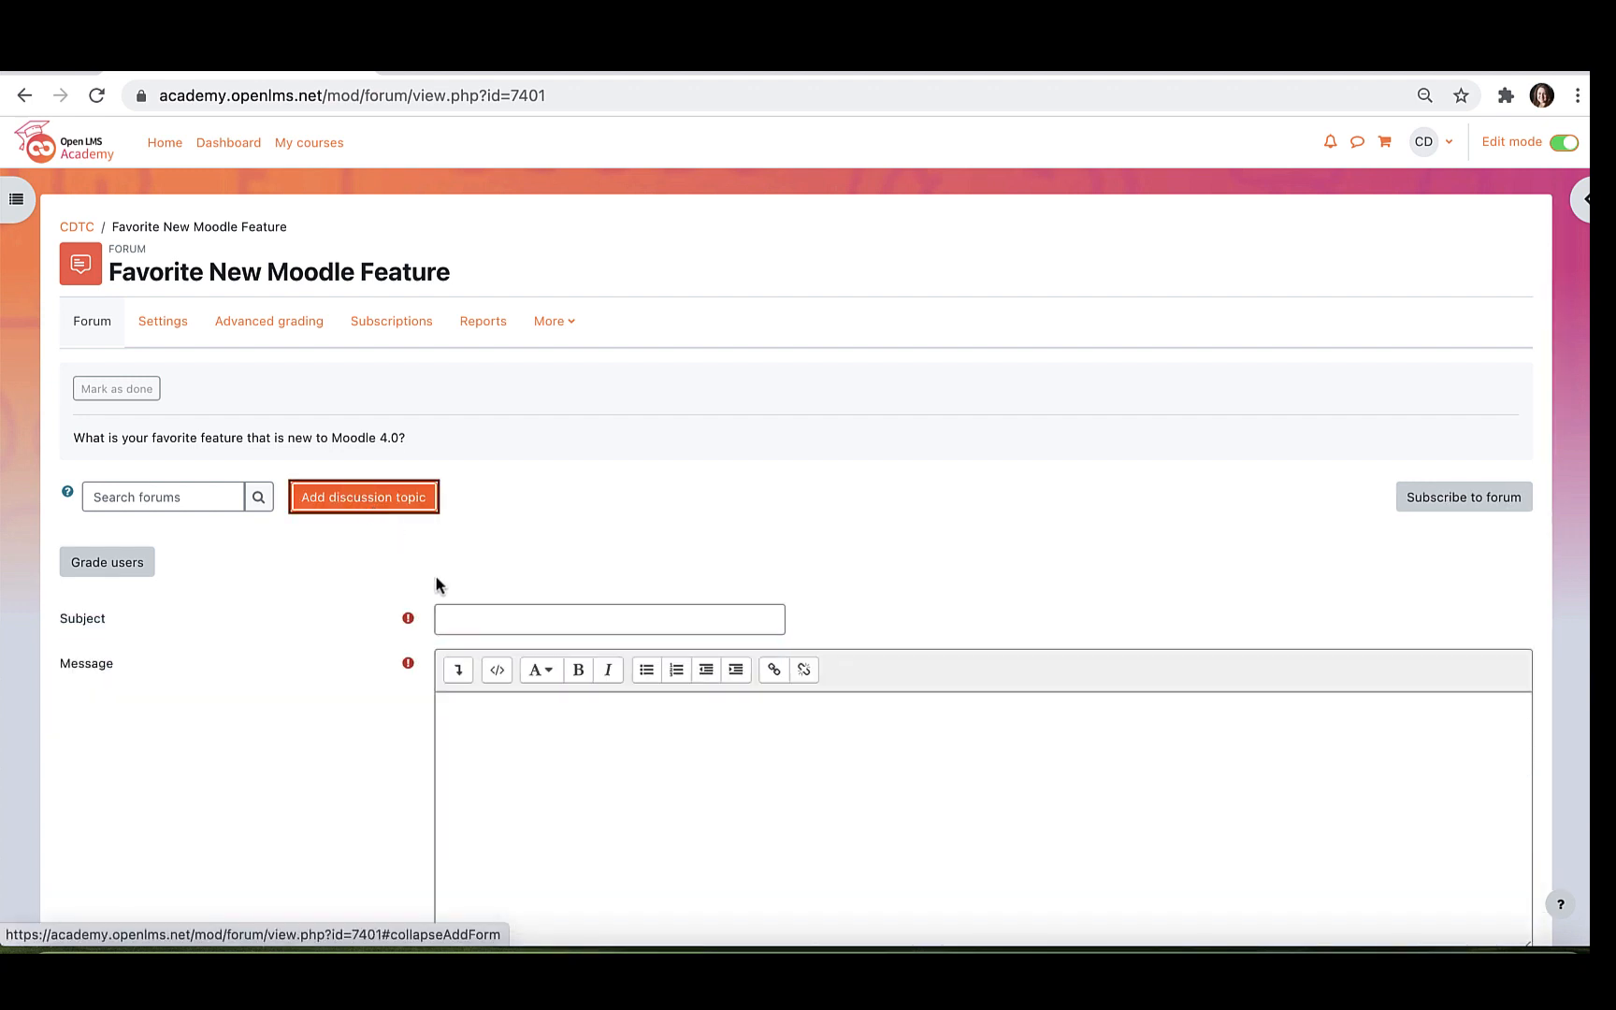
{"action": "left_click", "coordinate": [469, 617]}
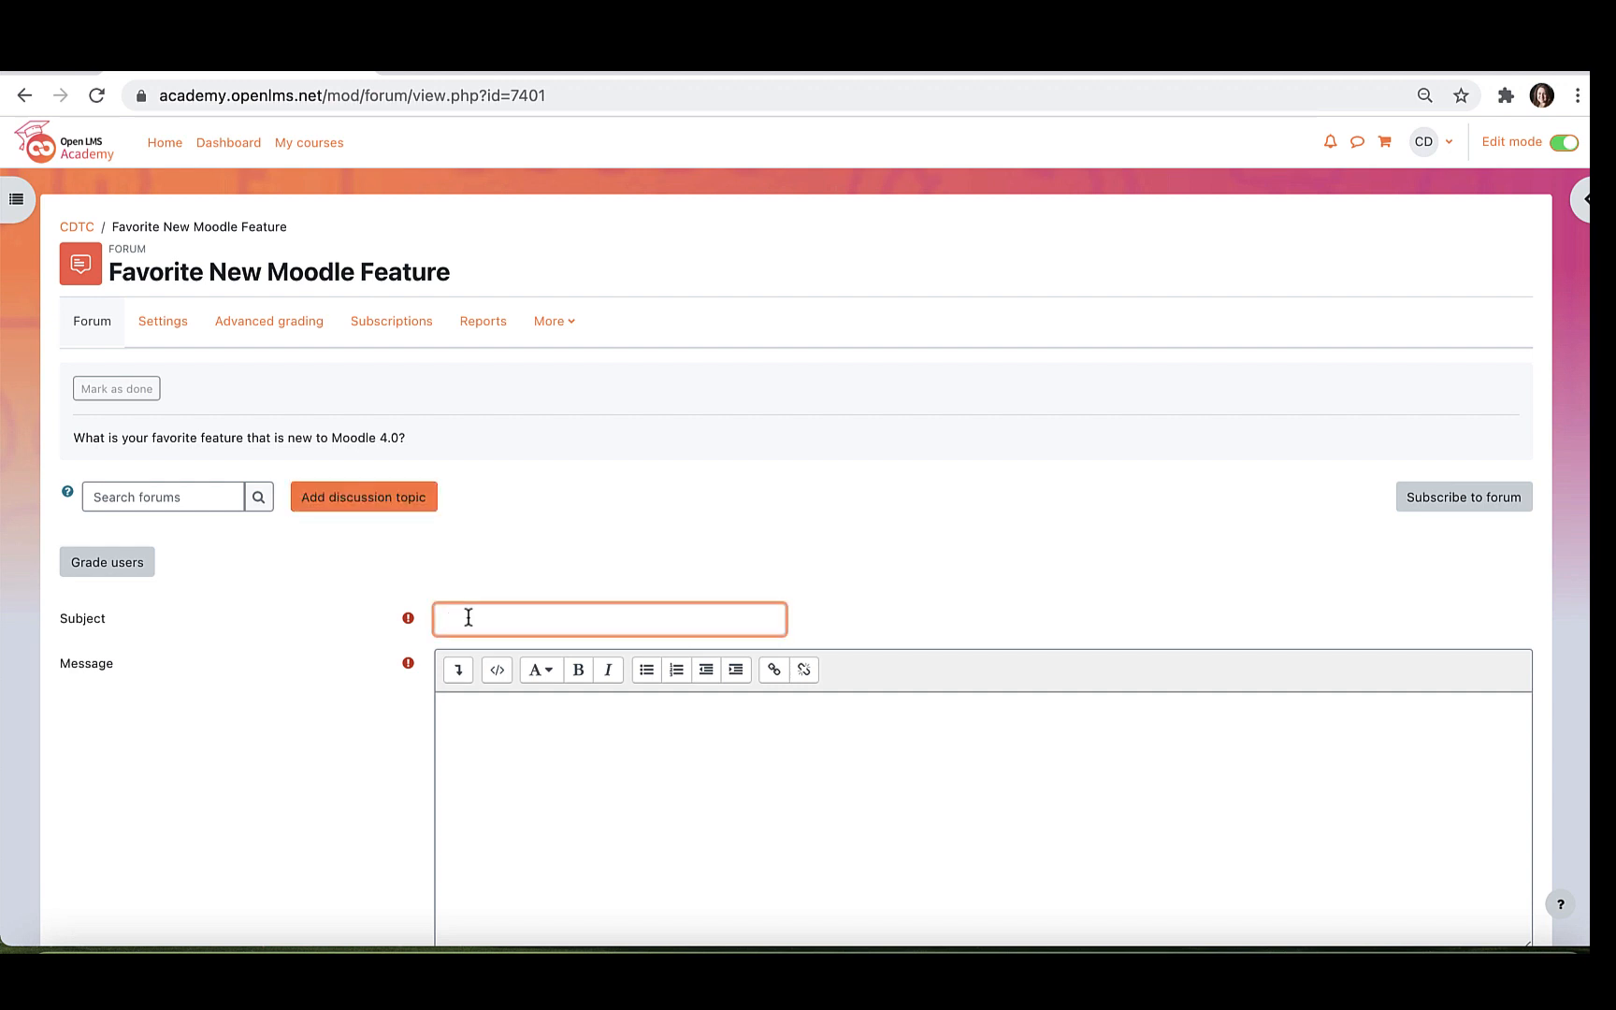
{"action": "type", "text": "Favorite Moodle Feature"}
{"action": "left_click", "coordinate": [572, 785]}
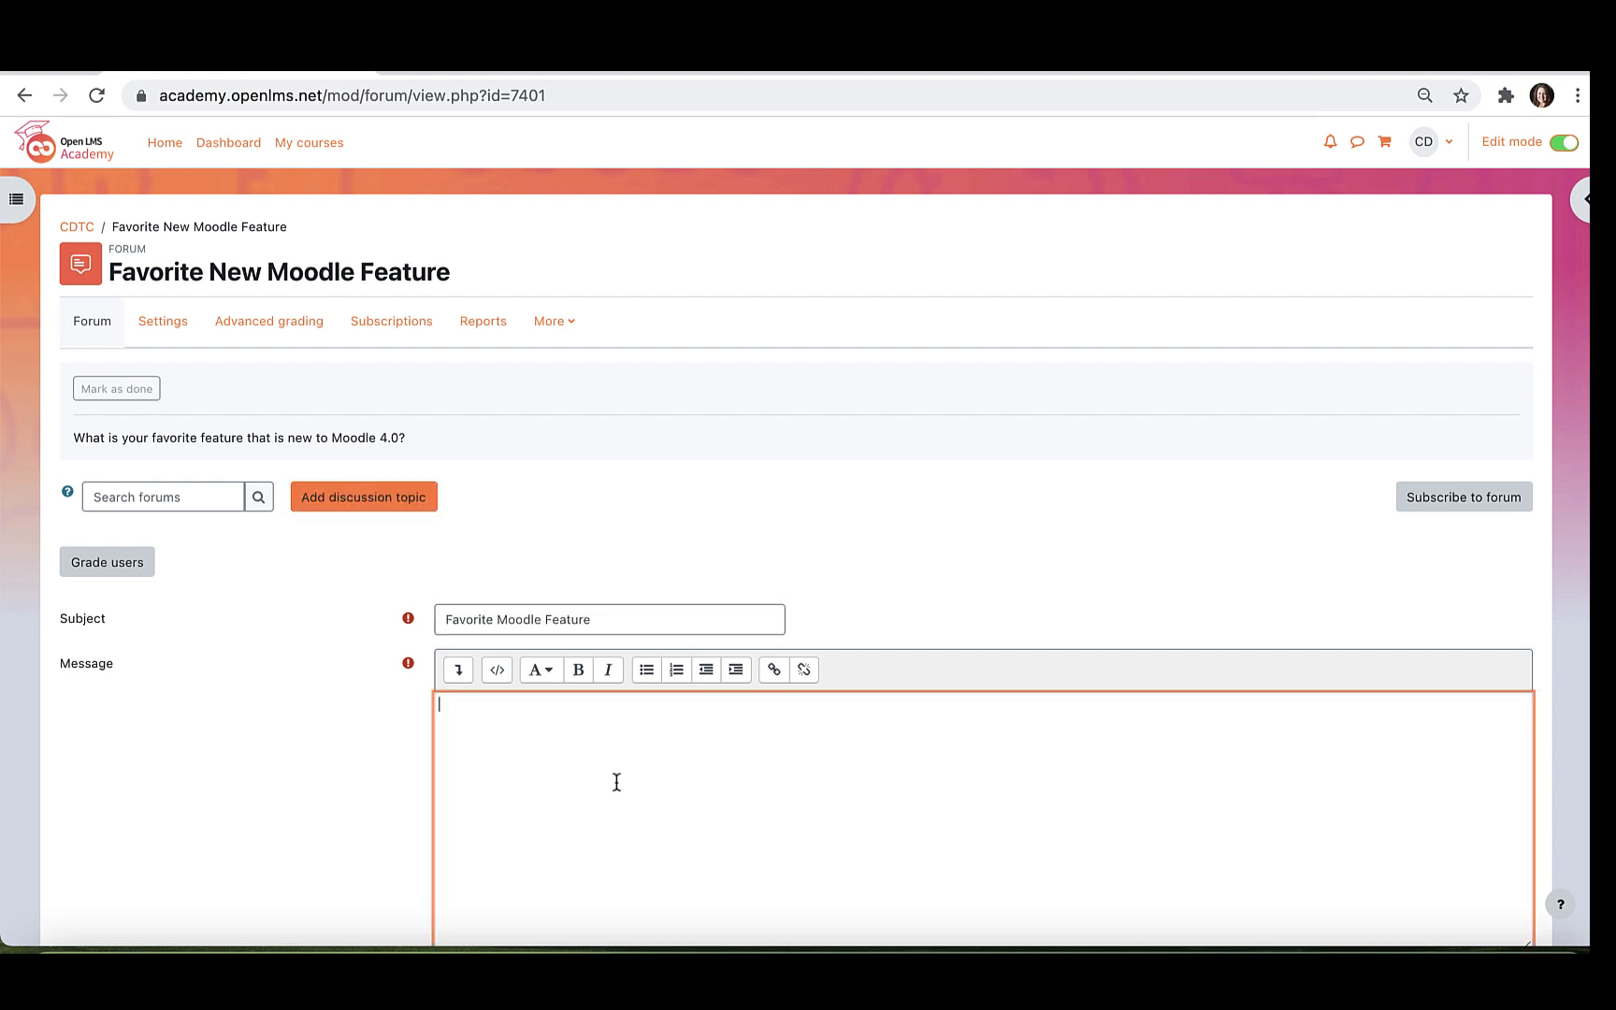
{"action": "type", "text": "My favorite new Moodle feature is the Course Index. I love how I can easily navigate to where I want to go and that I can access any item that I need by just looking there."}
Review the advanced options of the new discussion topic, then post it to the forum
{"action": "scroll", "coordinate": [849, 792], "scroll_direction": "down", "scroll_amount": 1}
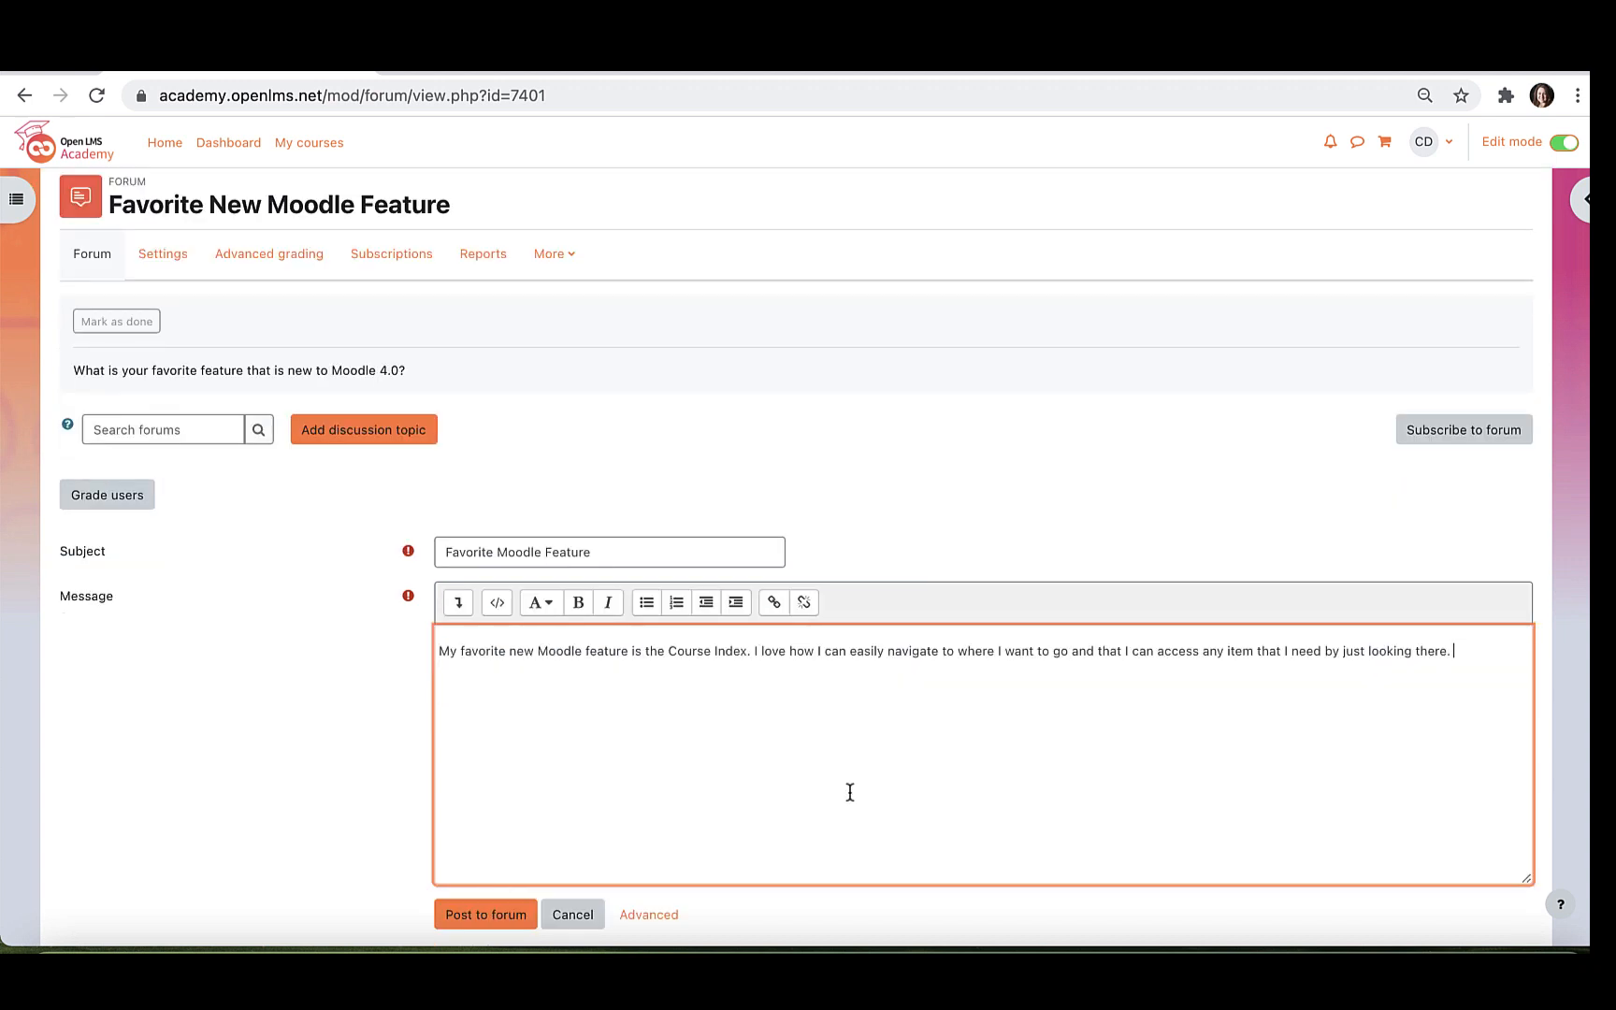
{"action": "scroll", "coordinate": [849, 792], "scroll_direction": "down", "scroll_amount": 3}
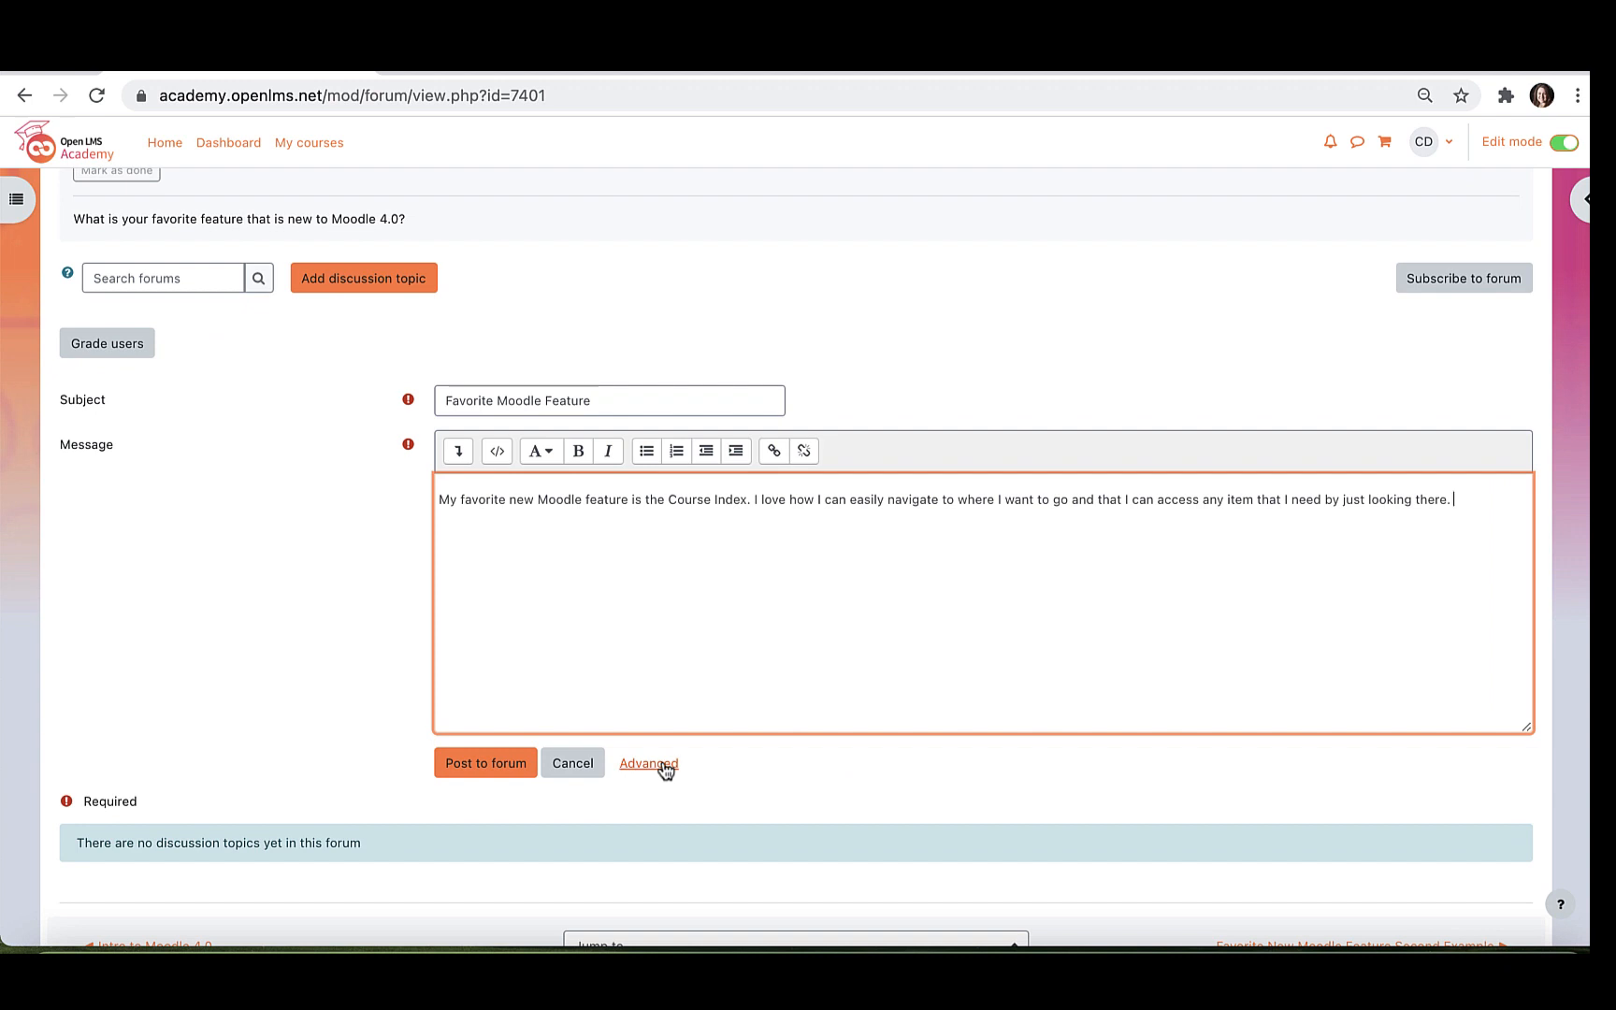
{"action": "left_click", "coordinate": [664, 765]}
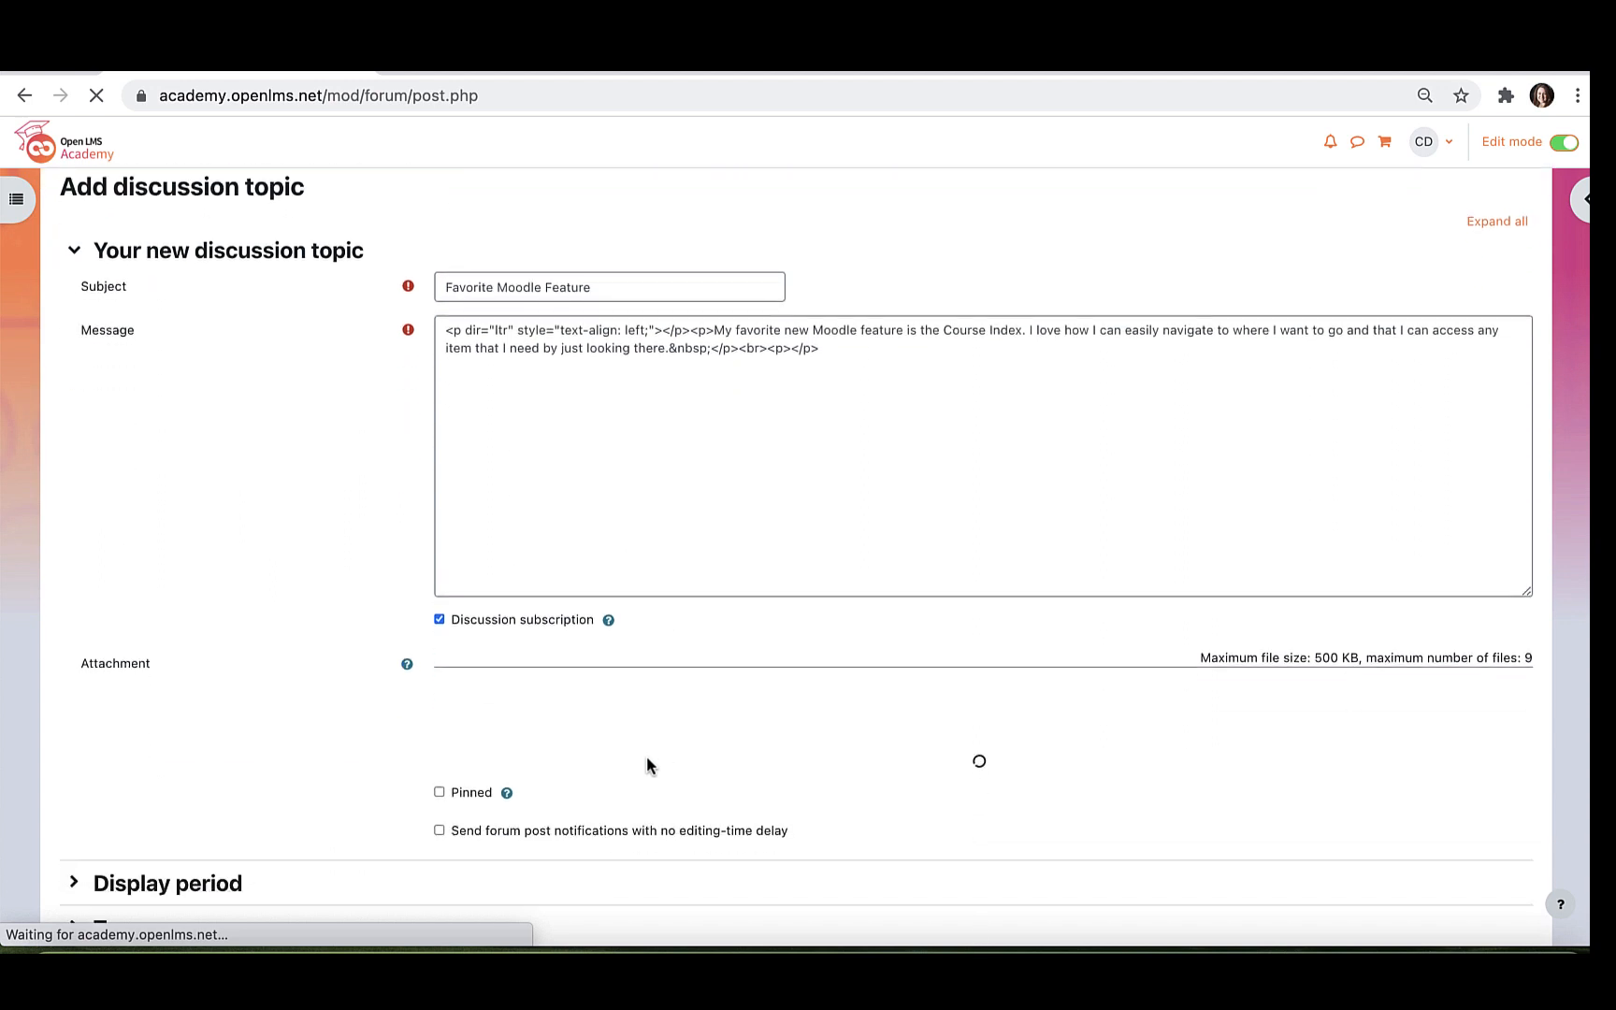
{"action": "scroll", "coordinate": [634, 739], "scroll_direction": "down", "scroll_amount": 2}
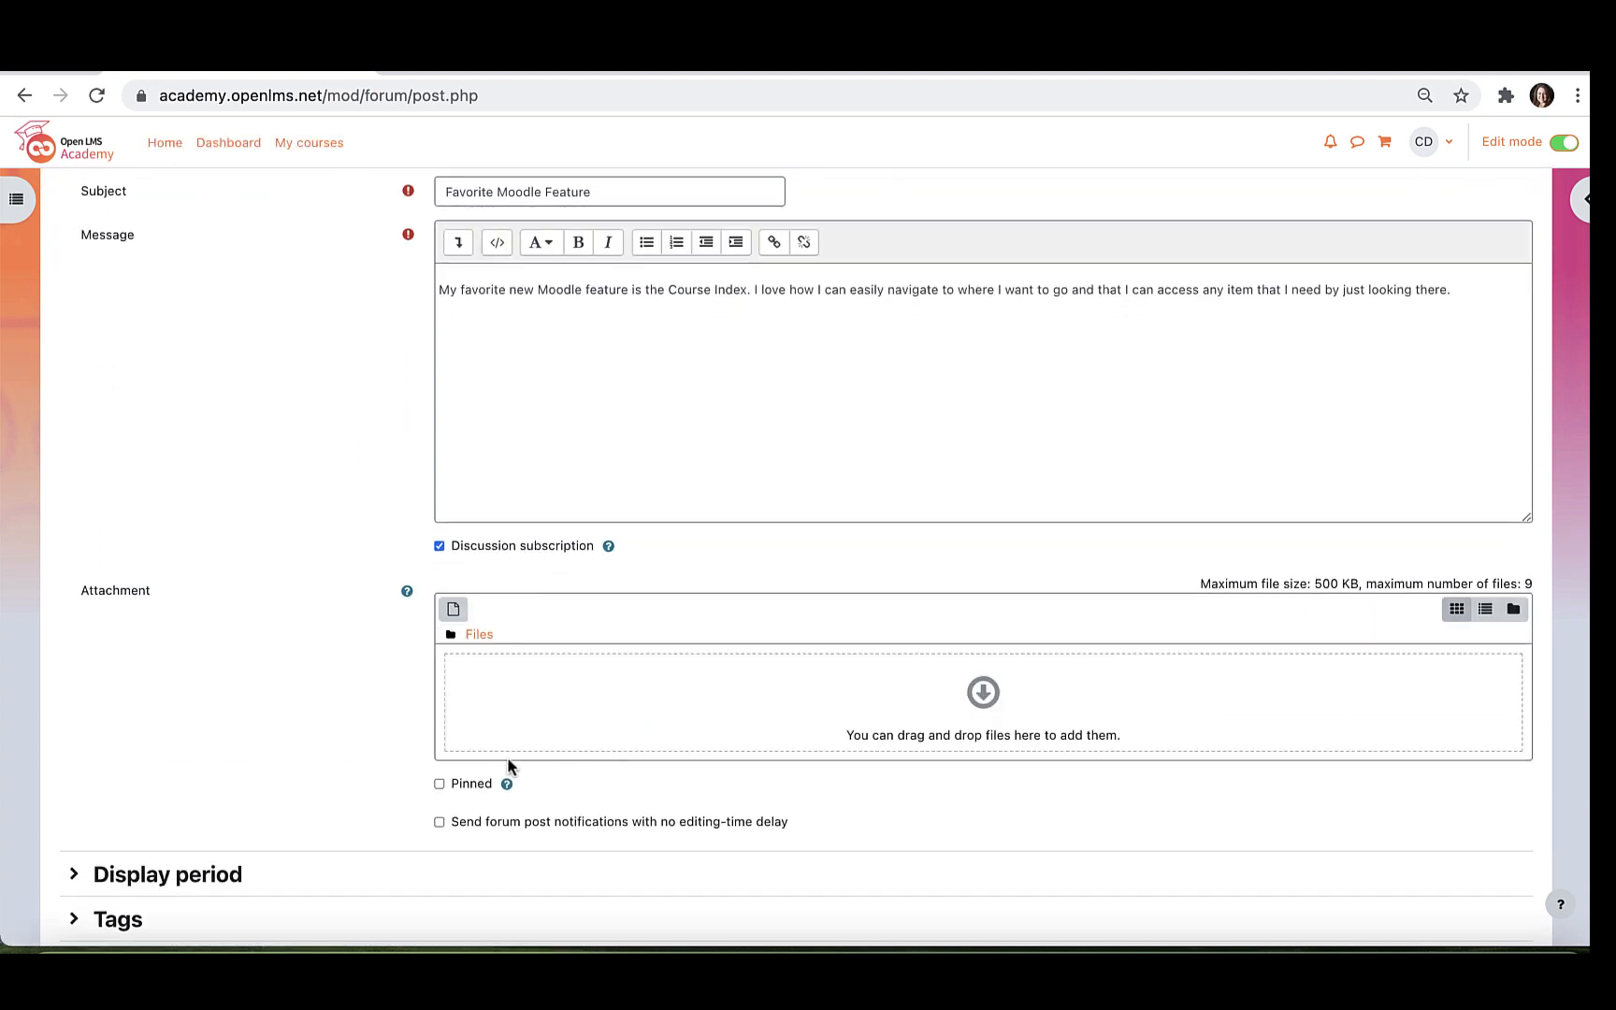
{"action": "scroll", "coordinate": [506, 758], "scroll_direction": "down", "scroll_amount": 3}
{"action": "left_click", "coordinate": [486, 833]}
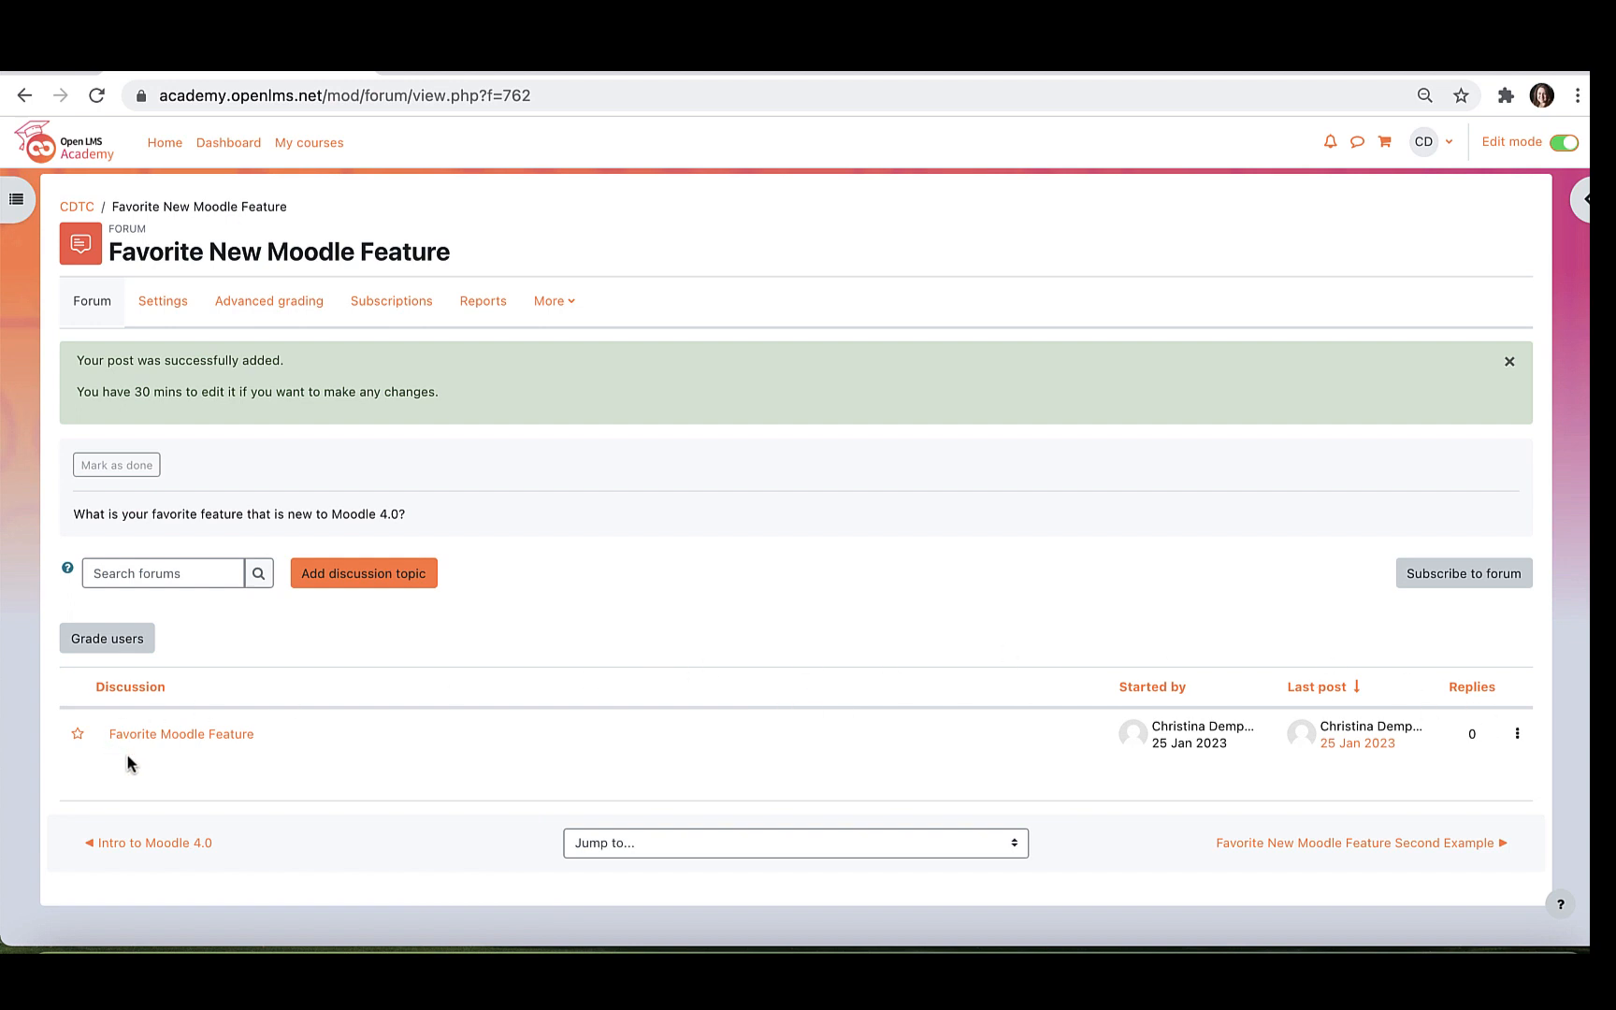
Return to the course and draft a reply in the "Favorite New Moodle Feature Second Example" forum, naming the Course Index as the favorite feature
{"action": "left_click", "coordinate": [77, 209]}
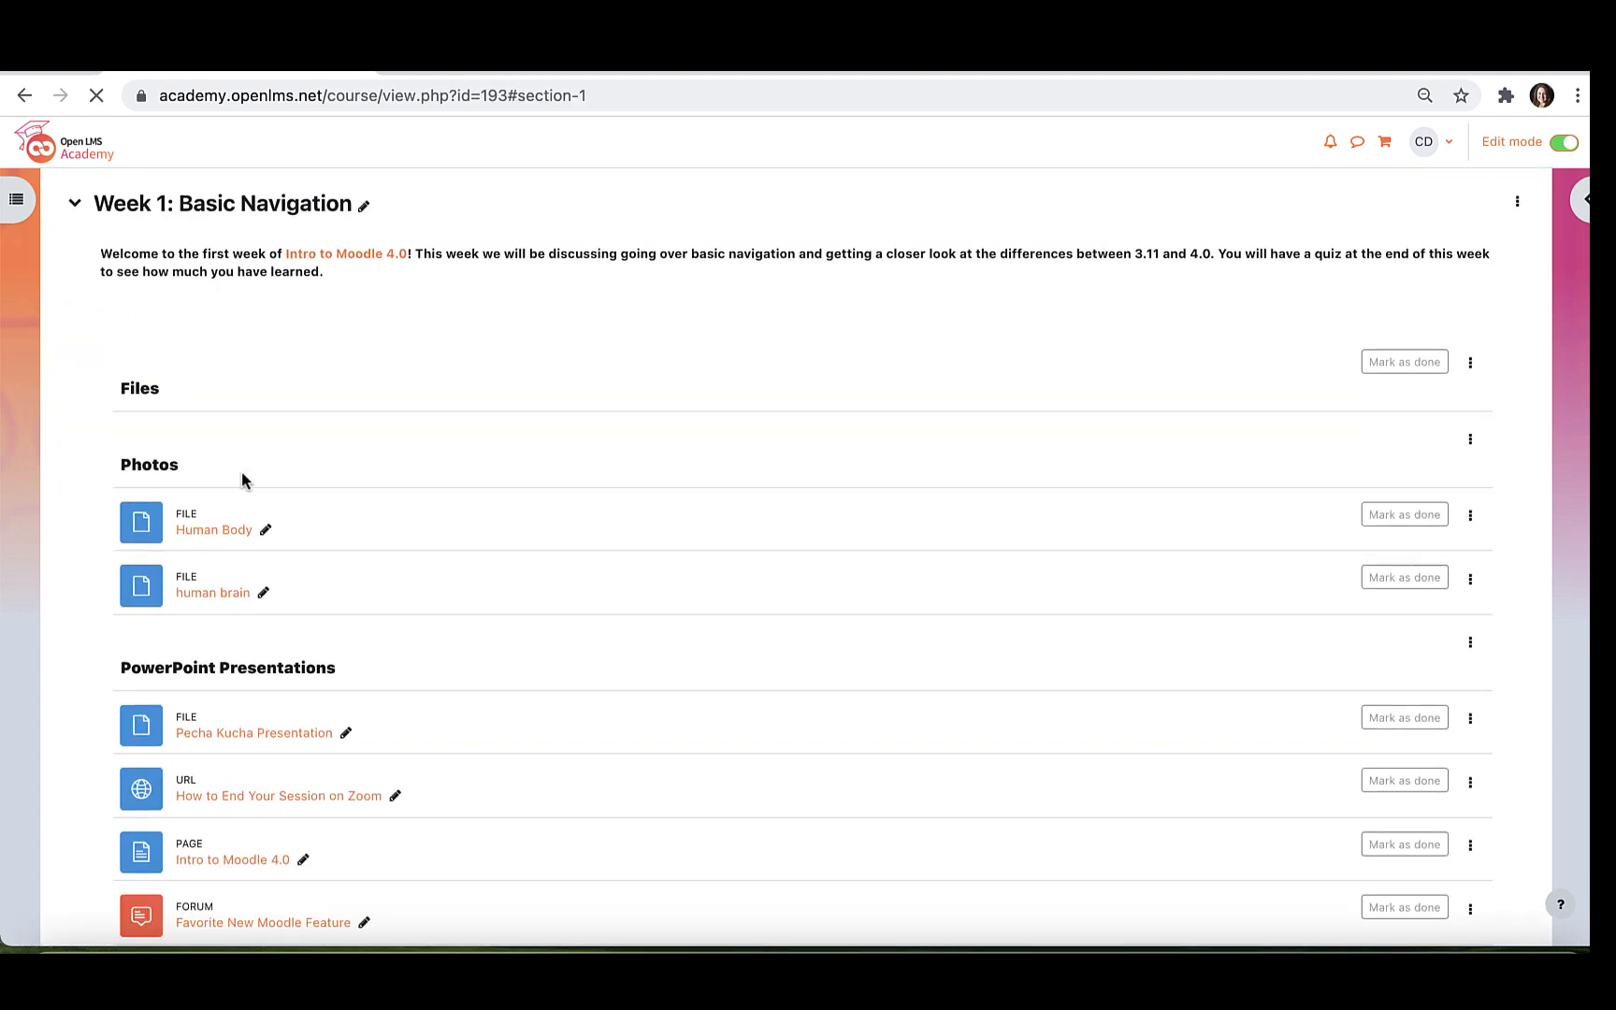
{"action": "scroll", "coordinate": [242, 478], "scroll_direction": "down", "scroll_amount": 3}
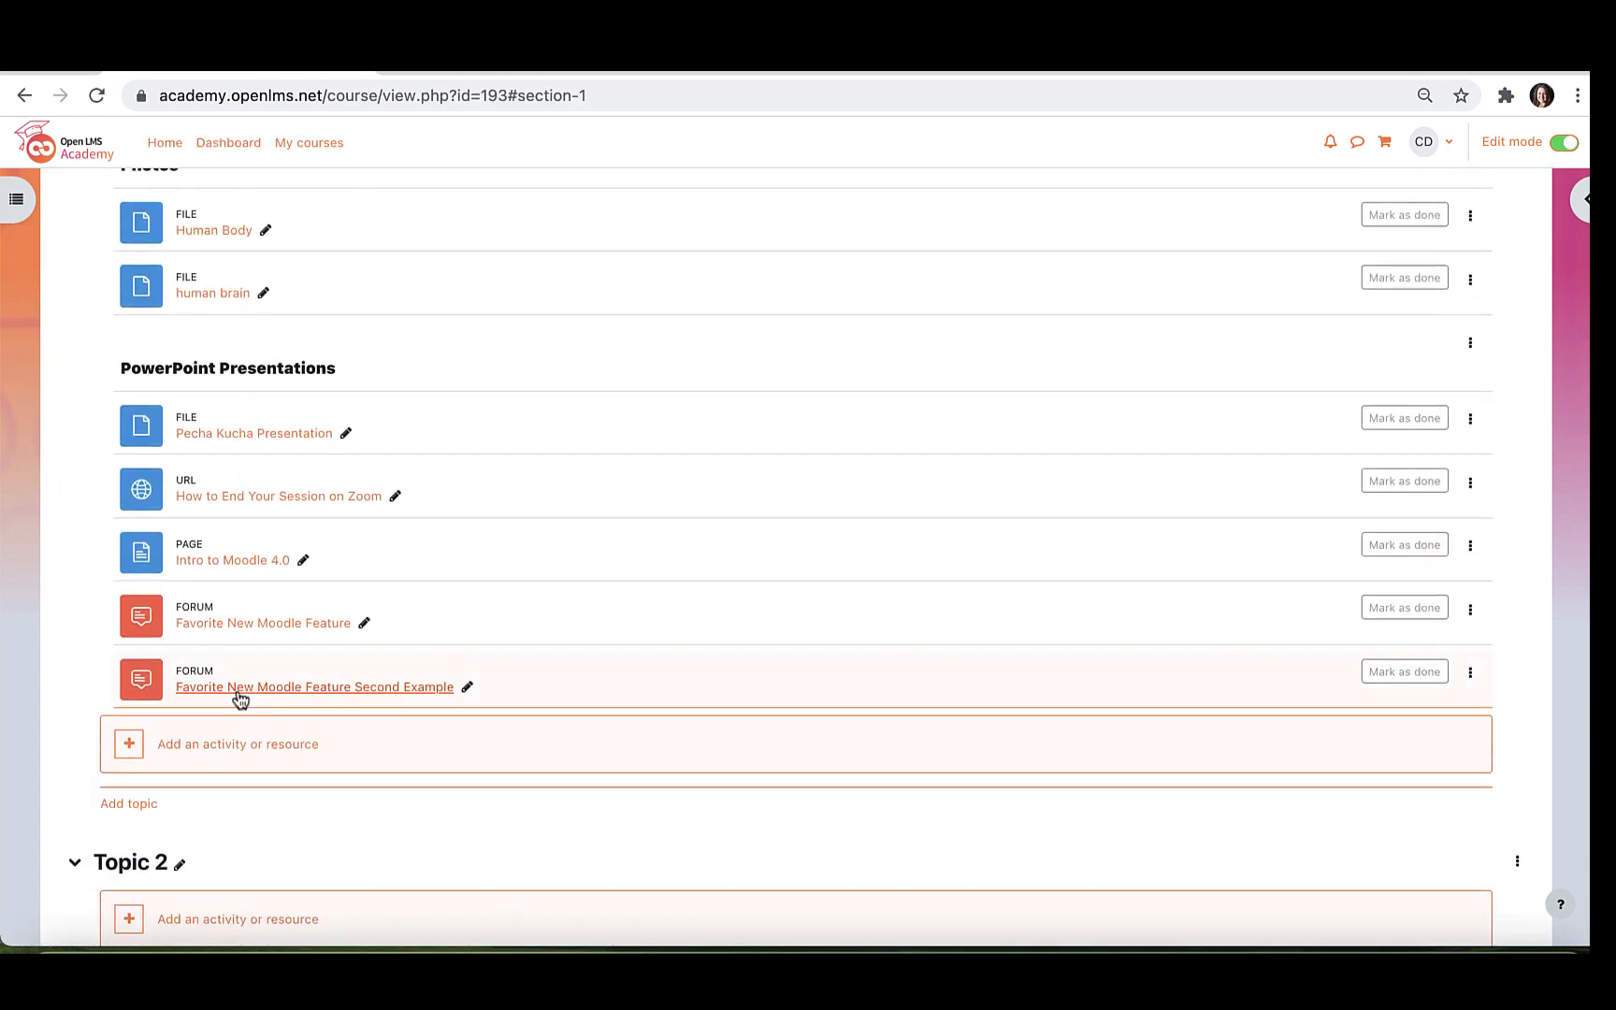
{"action": "left_click", "coordinate": [239, 692]}
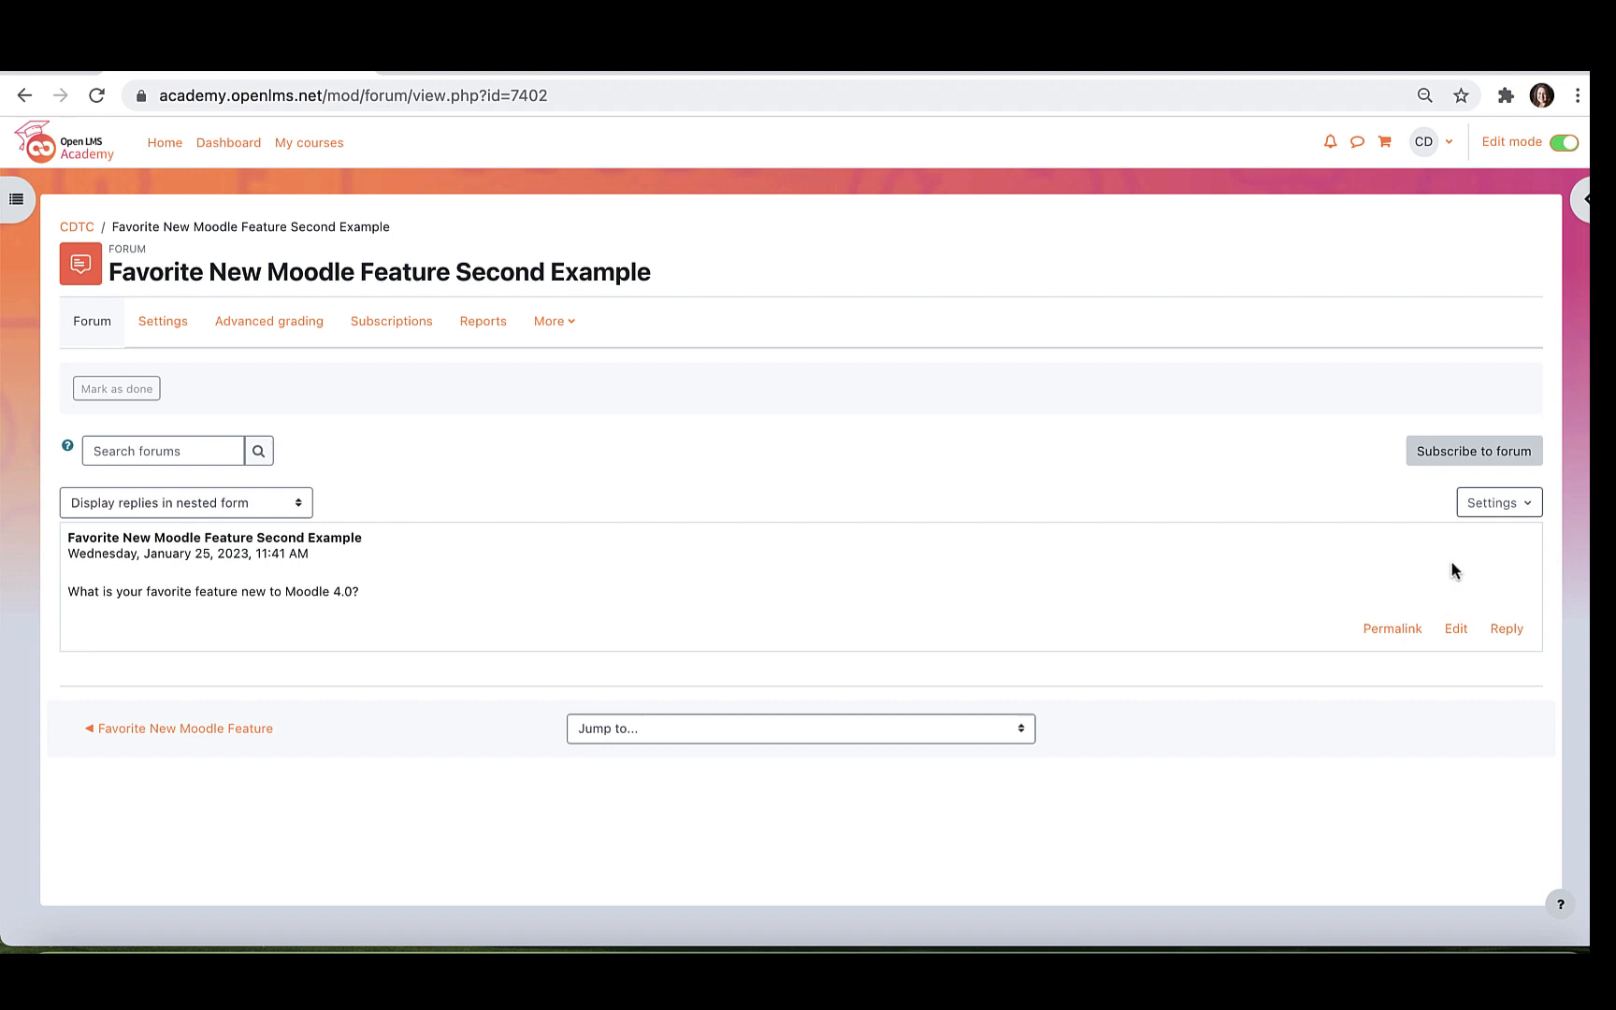
{"action": "left_click", "coordinate": [1507, 630]}
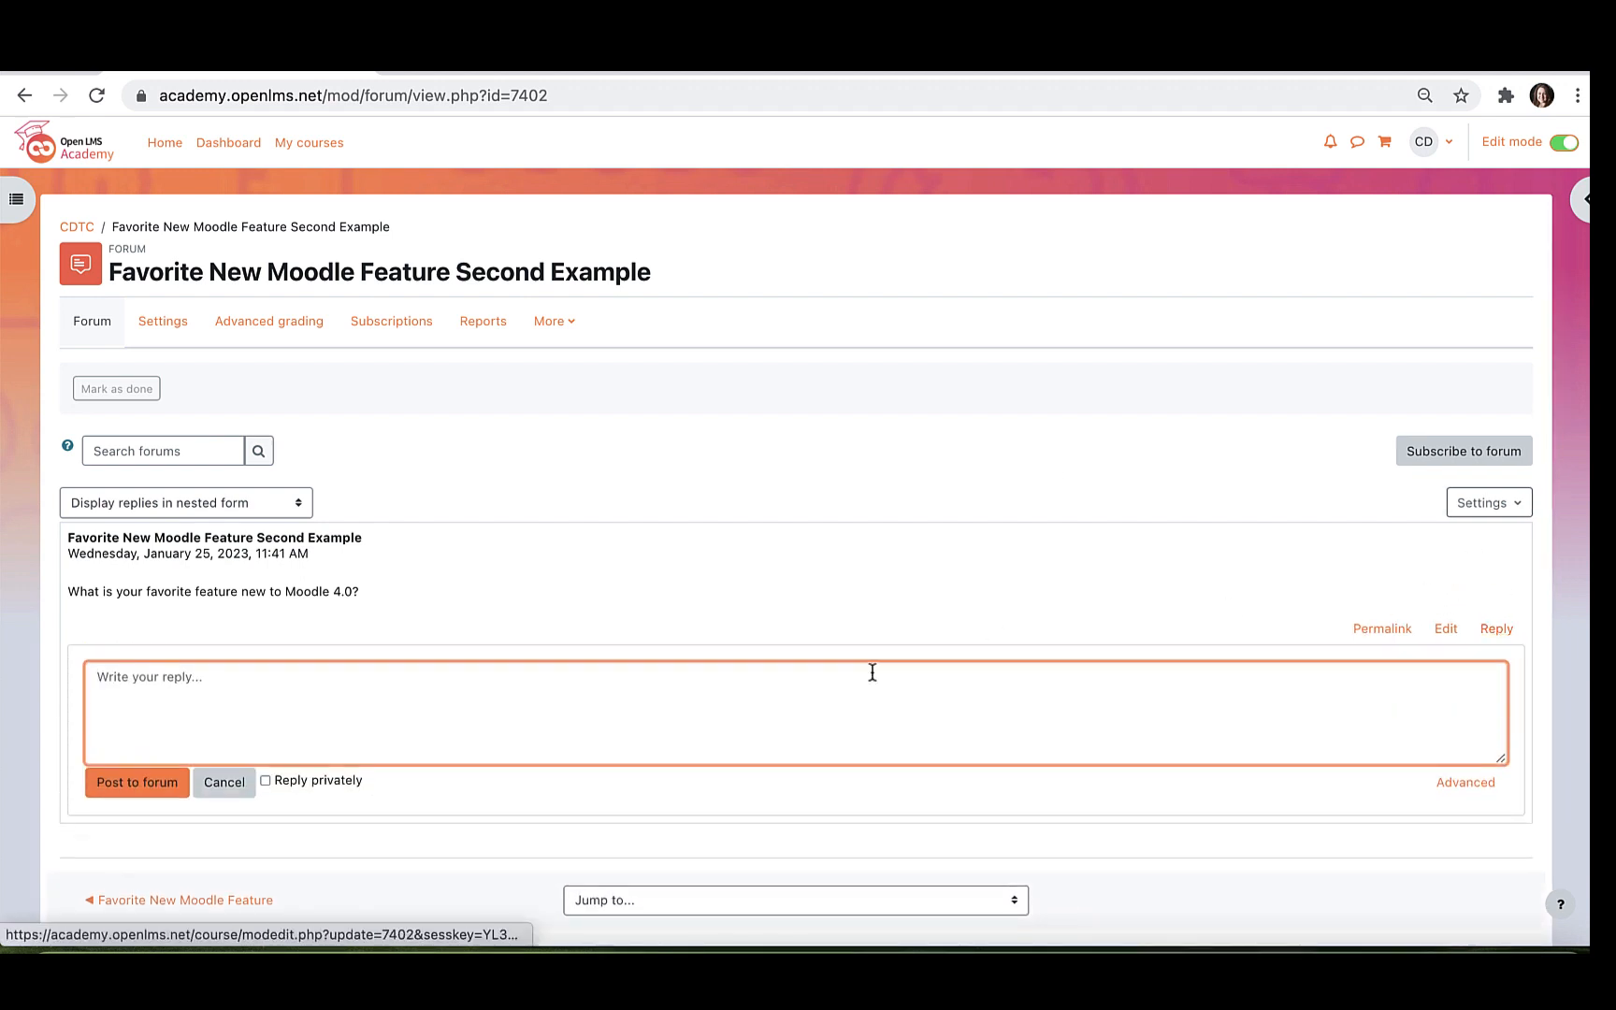
{"action": "type", "text": "My favorite new Moodle feature is the Course Index. I love how I can easily navigate to where I want to go and that I can access any item that I need by just looking there."}
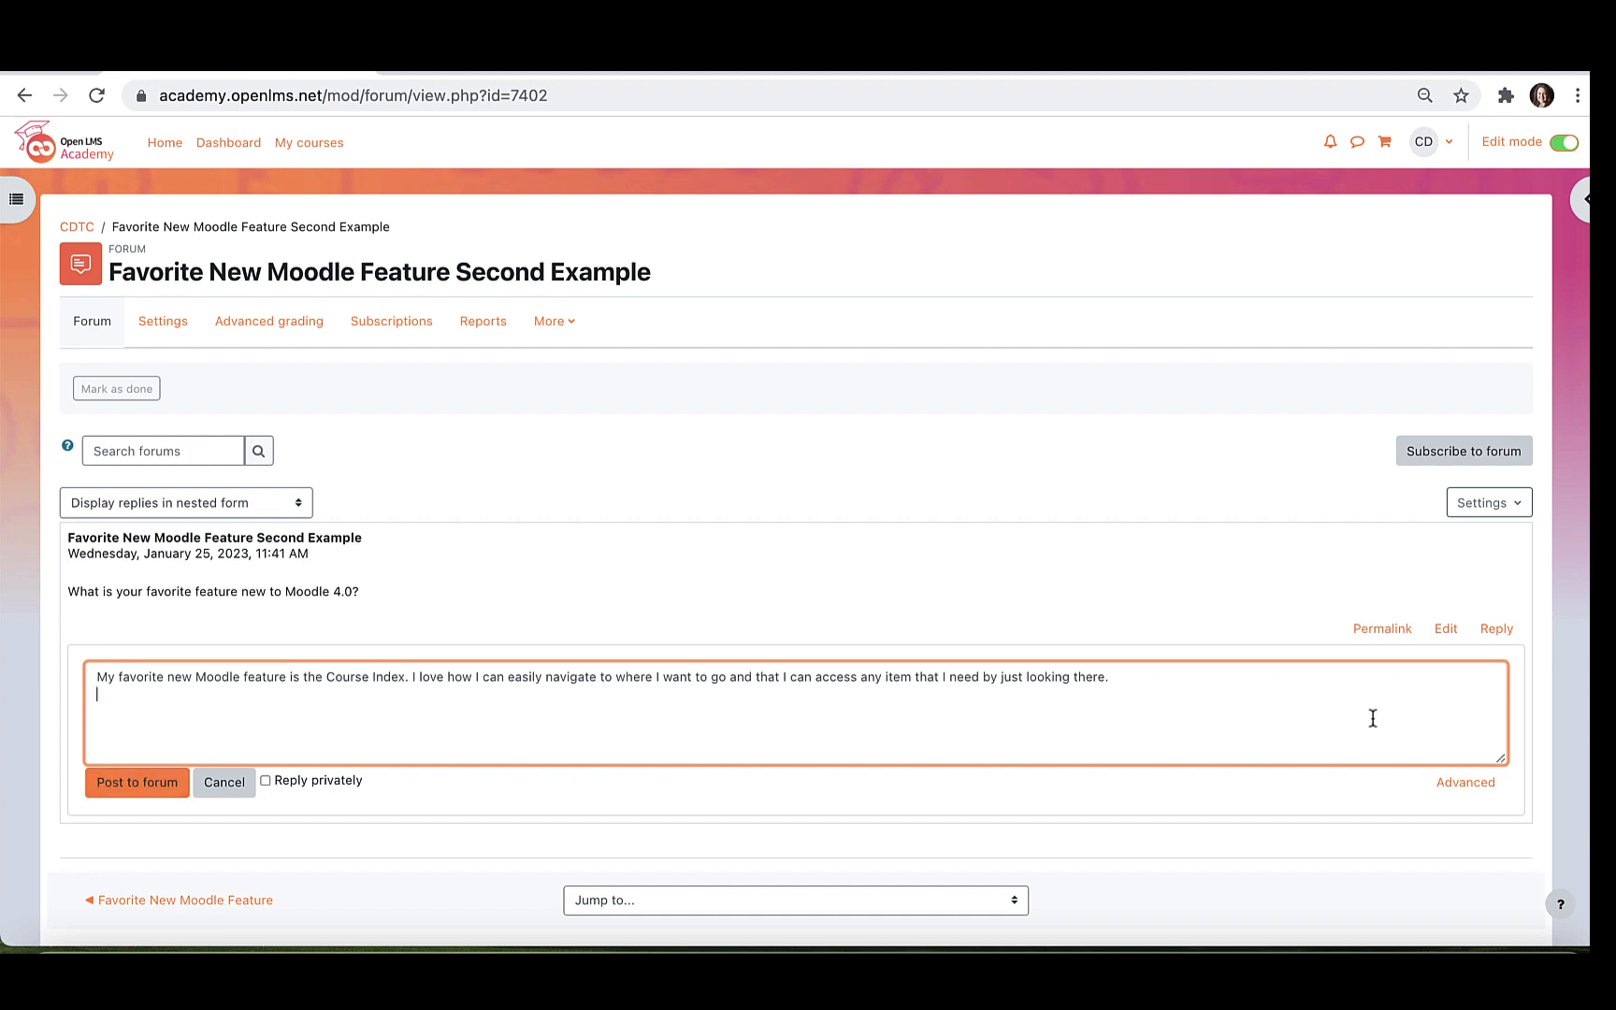
Review the advanced options of the reply, then post it to the second example forum
{"action": "left_click", "coordinate": [1463, 791]}
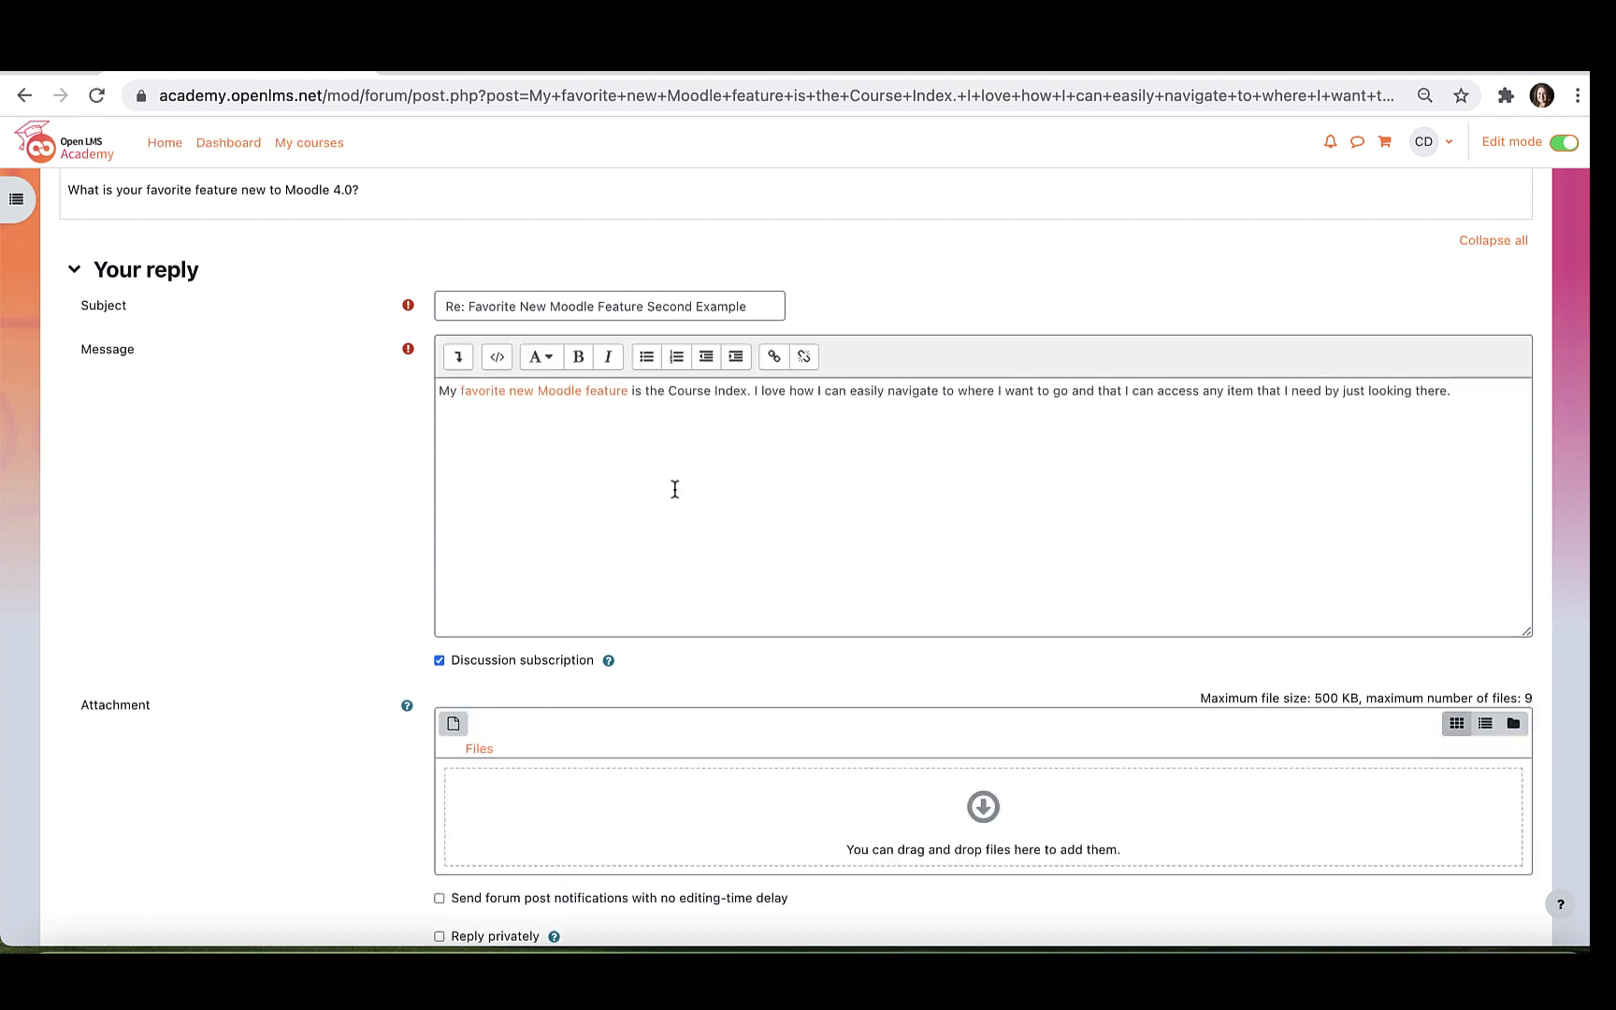
{"action": "scroll", "coordinate": [589, 577], "scroll_direction": "down", "scroll_amount": 5}
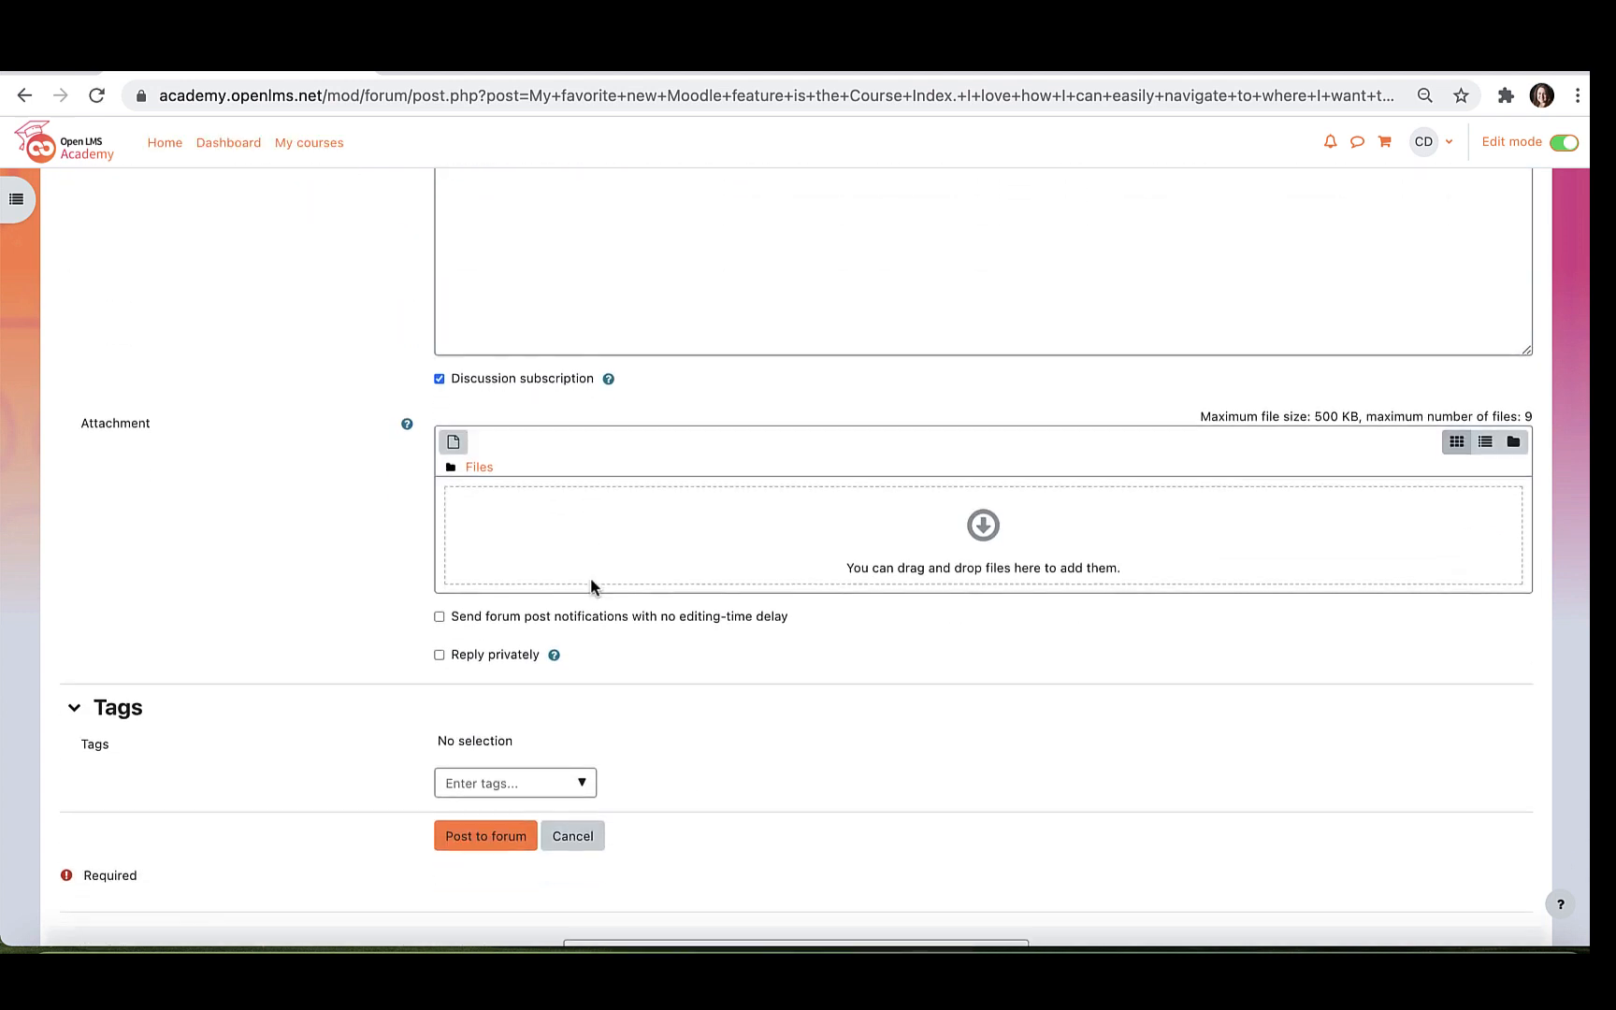
{"action": "left_click", "coordinate": [444, 737]}
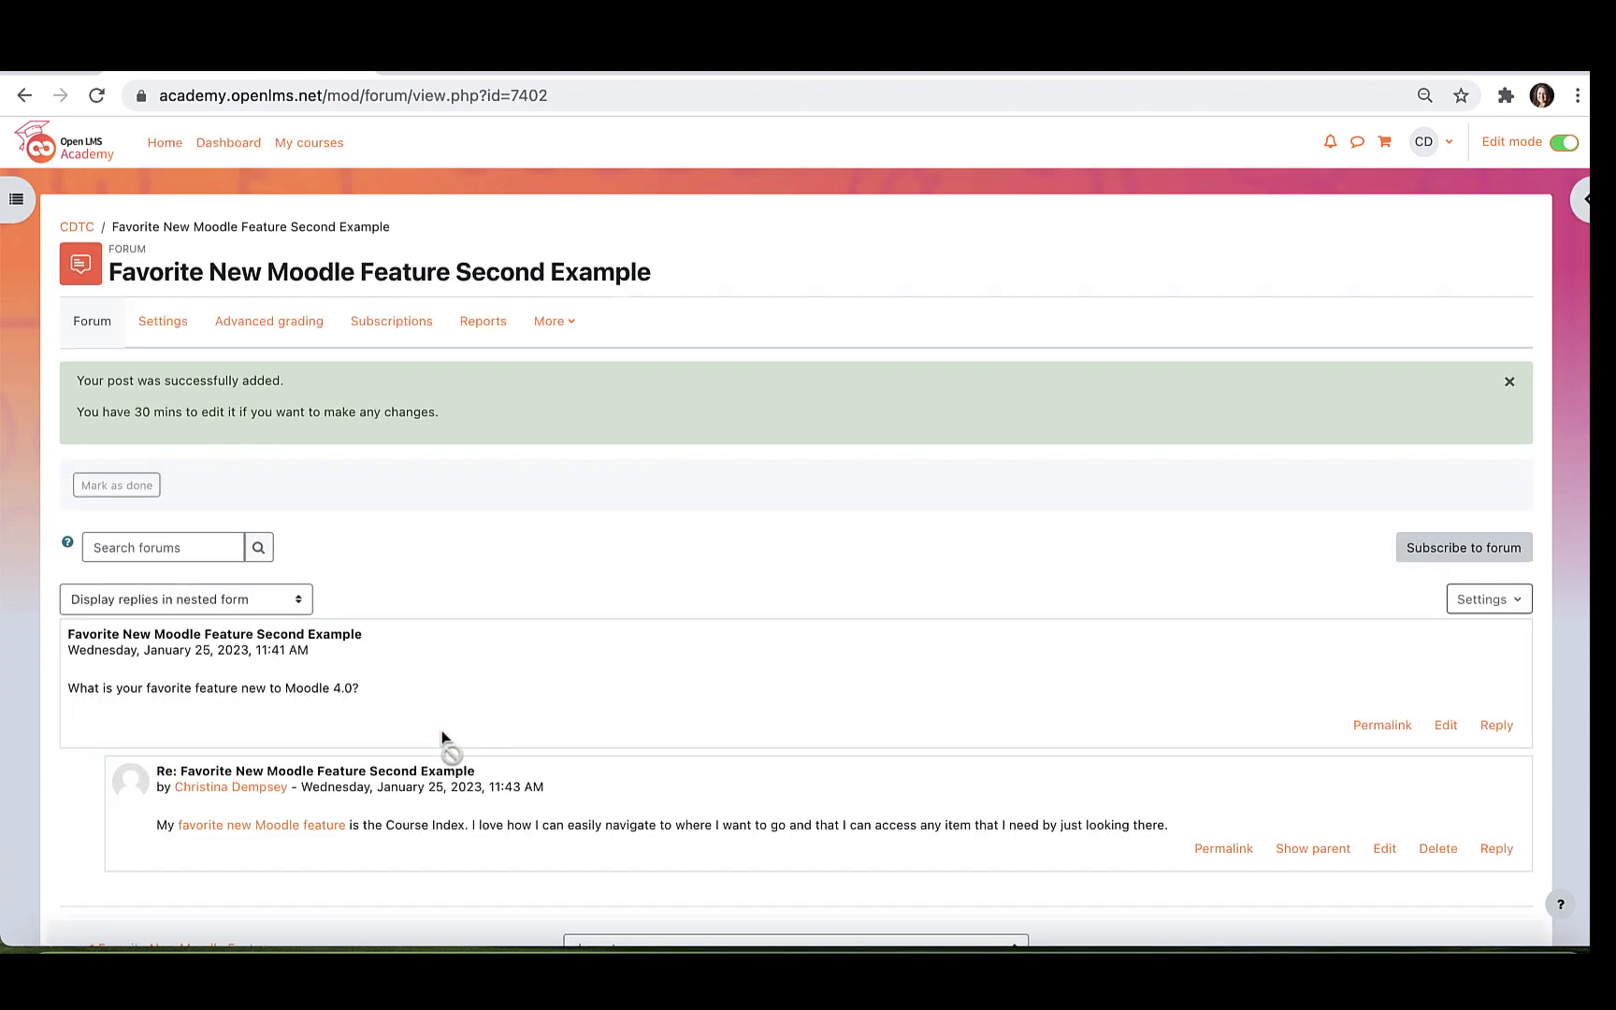
Examine the available display modes for replies in the second example forum without changing the selection
{"action": "scroll", "coordinate": [444, 739], "scroll_direction": "down", "scroll_amount": 2}
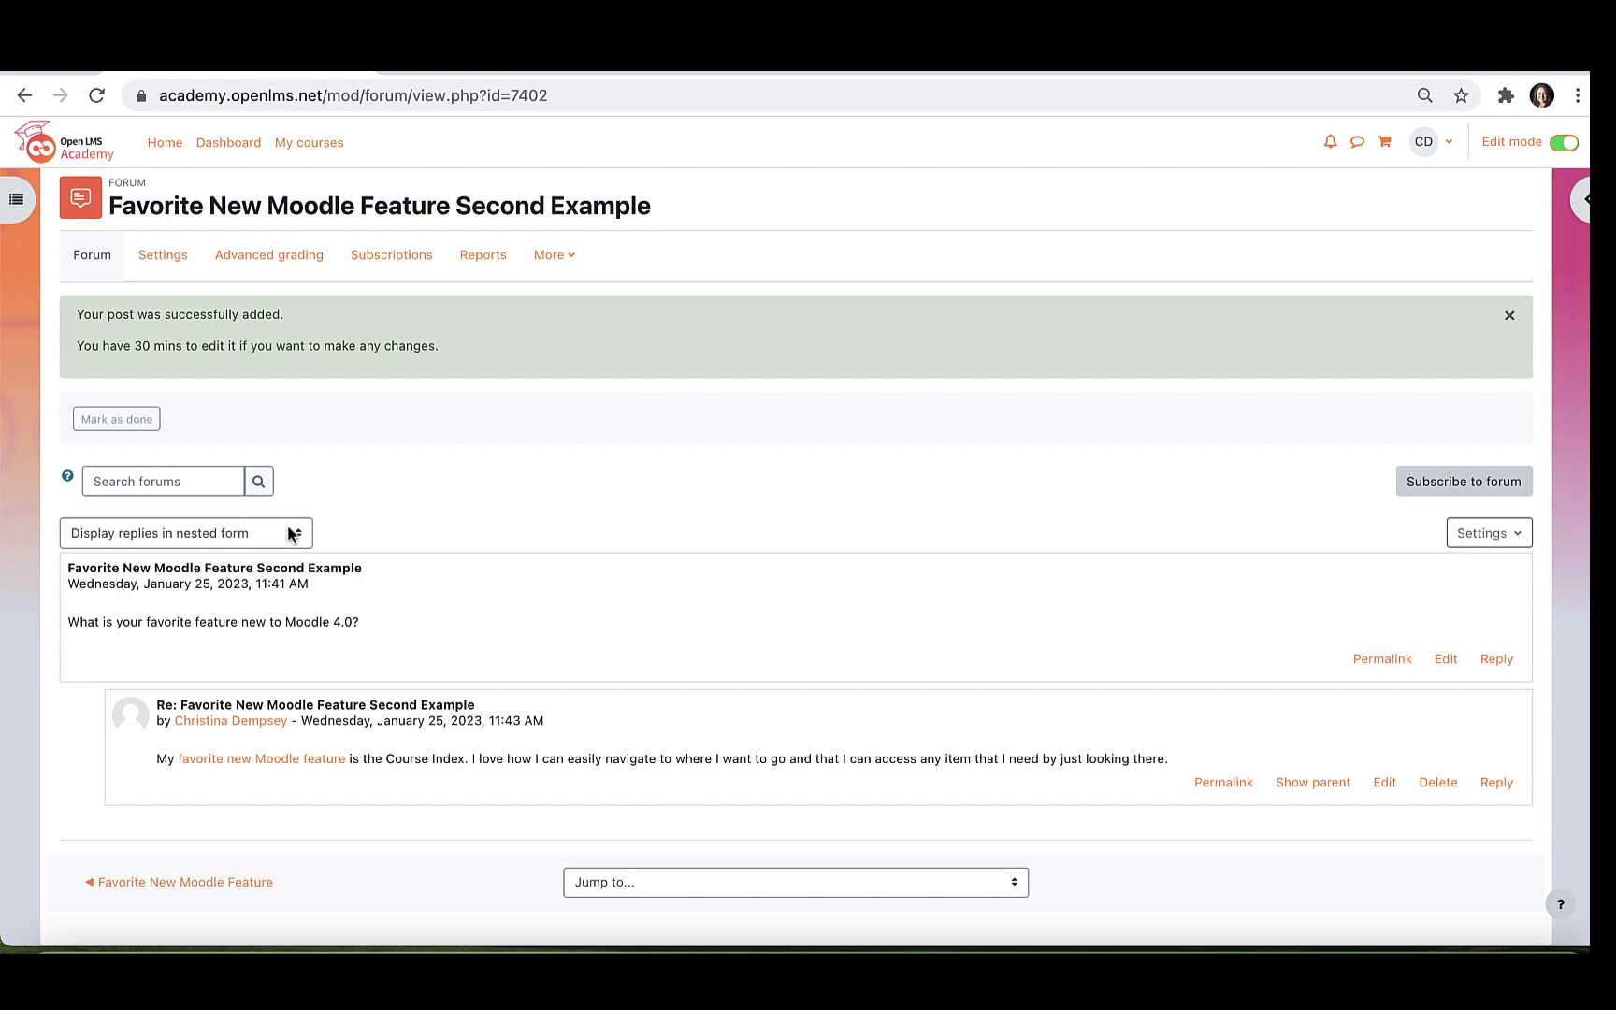
{"action": "left_click", "coordinate": [196, 538]}
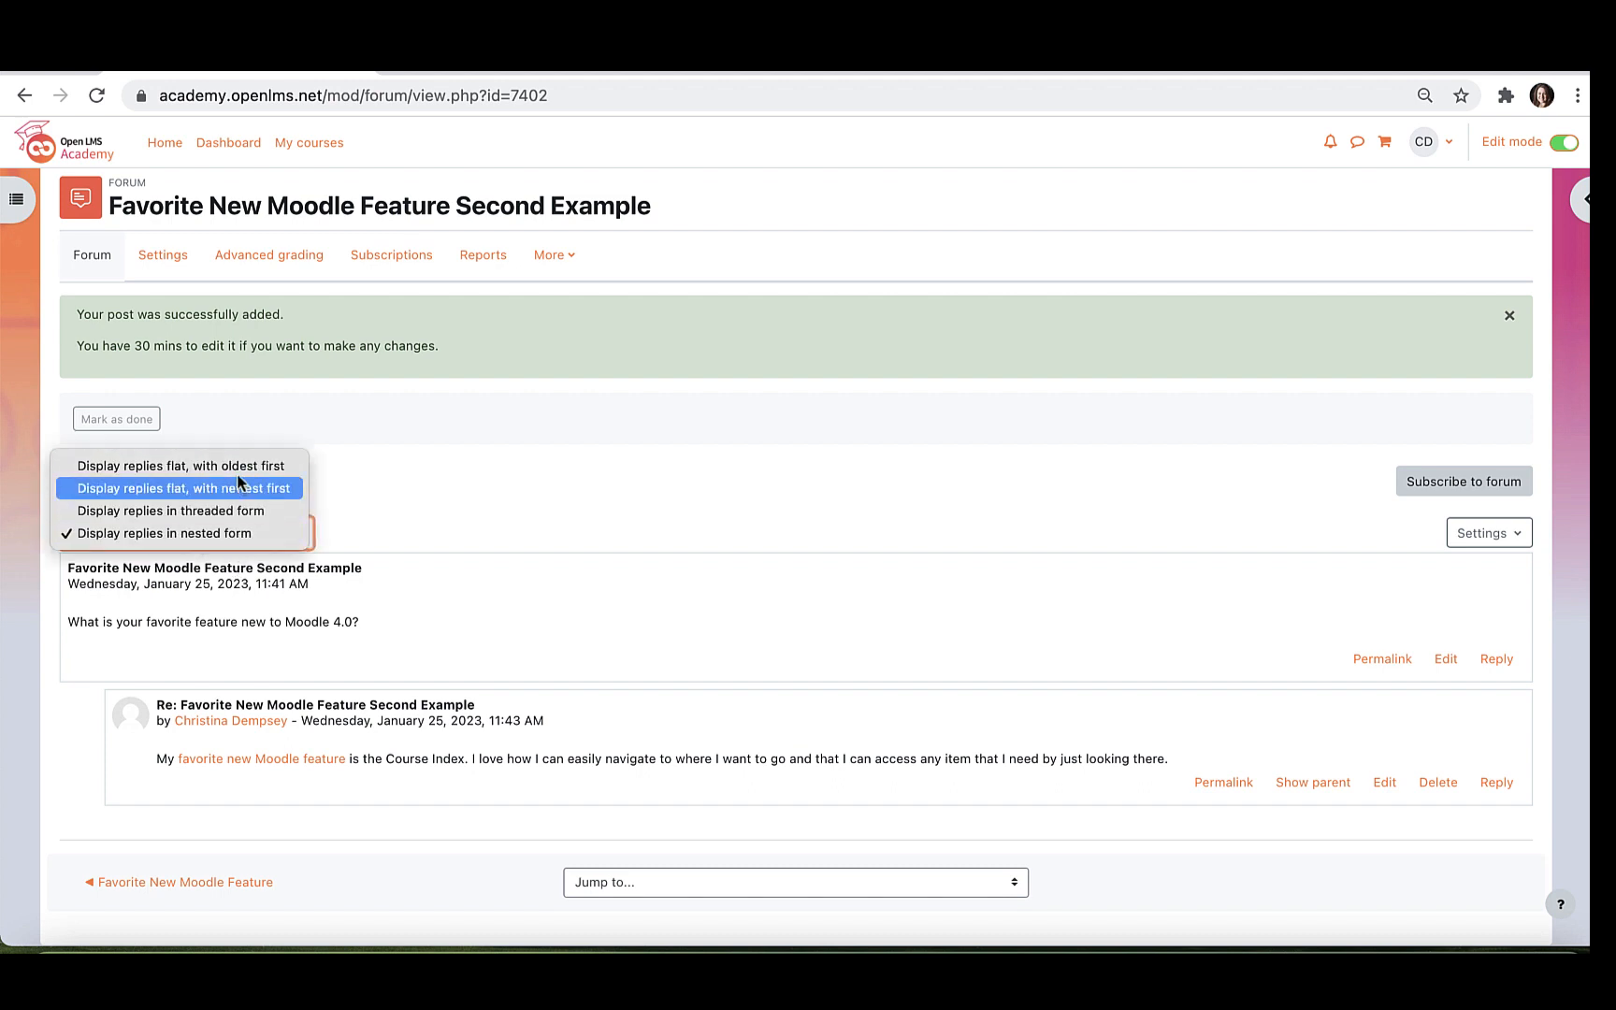
{"action": "left_click", "coordinate": [509, 508]}
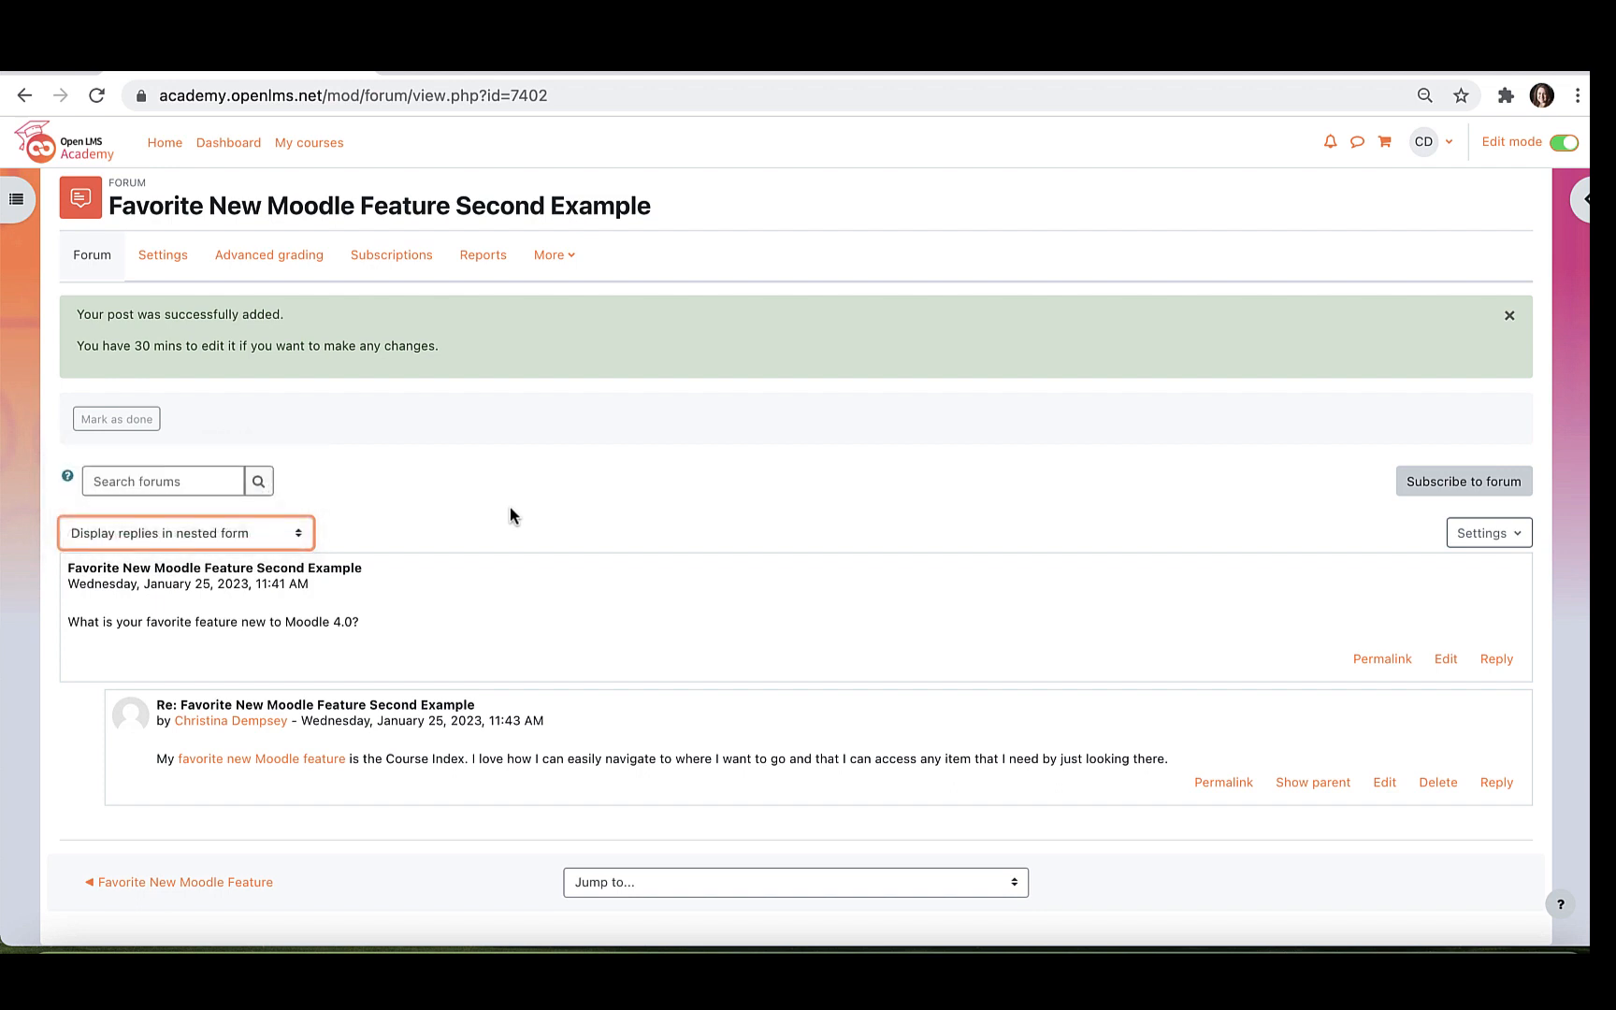